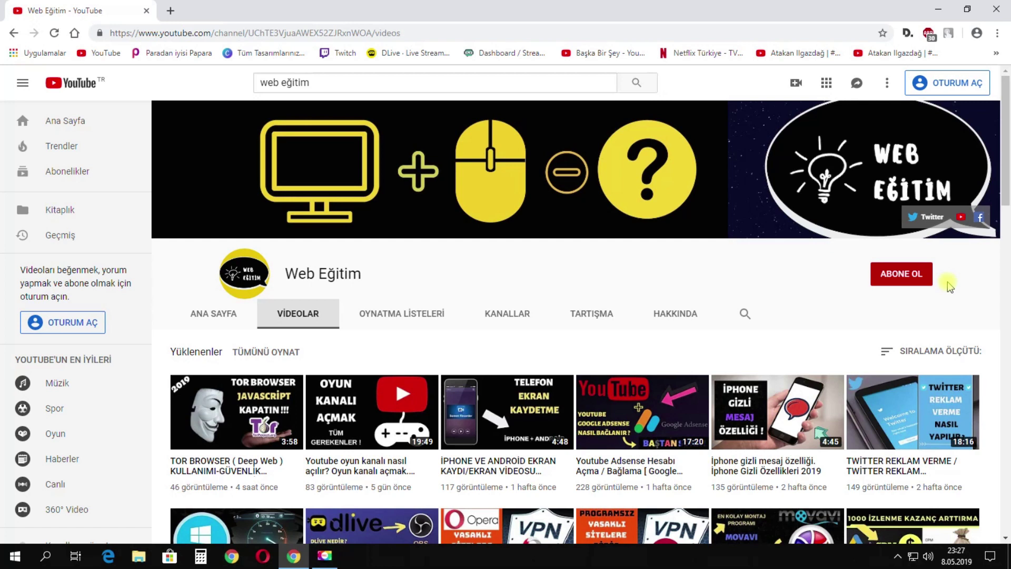
- Find the Windows Update settings through system search, check the update status, and close them
{"action": "left_click", "coordinate": [939, 9]}
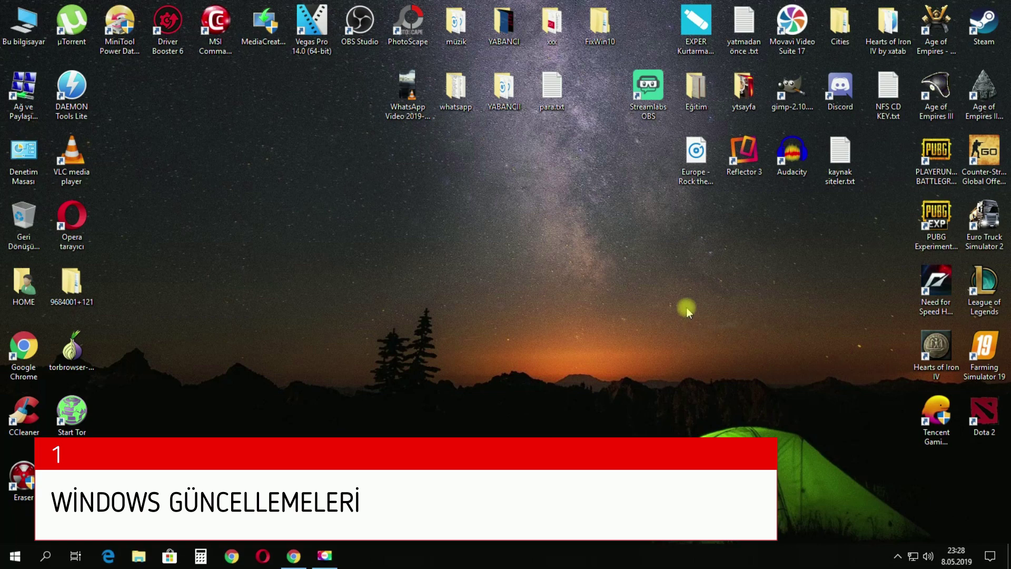
{"action": "left_click", "coordinate": [45, 554]}
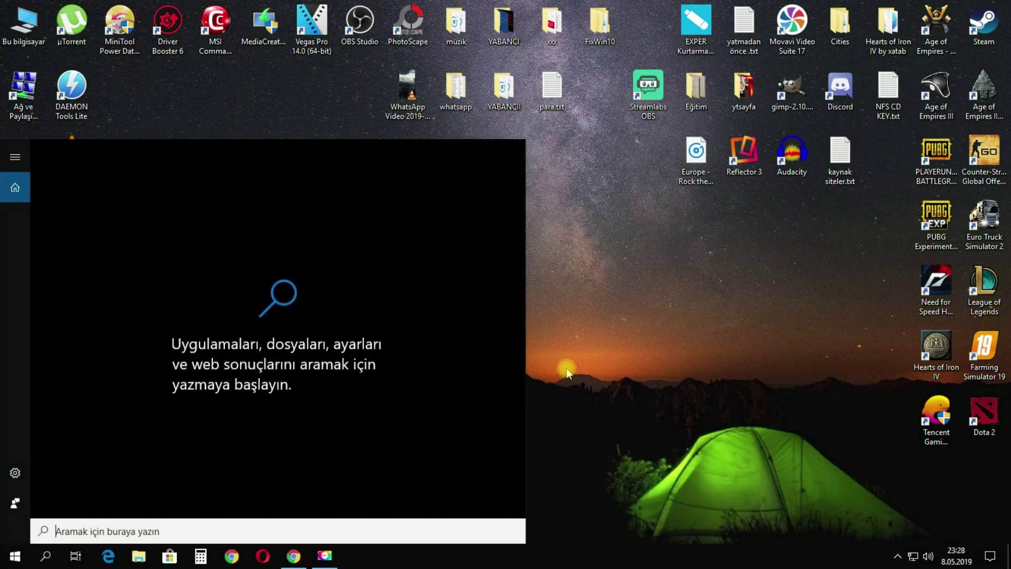
{"action": "type", "text": "windo"}
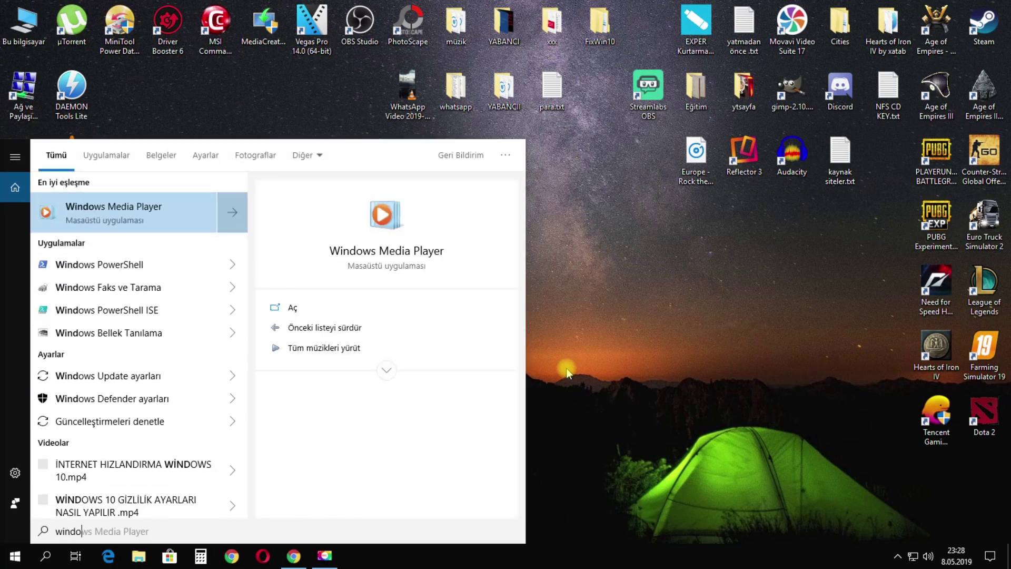
{"action": "type", "text": "ws upda"}
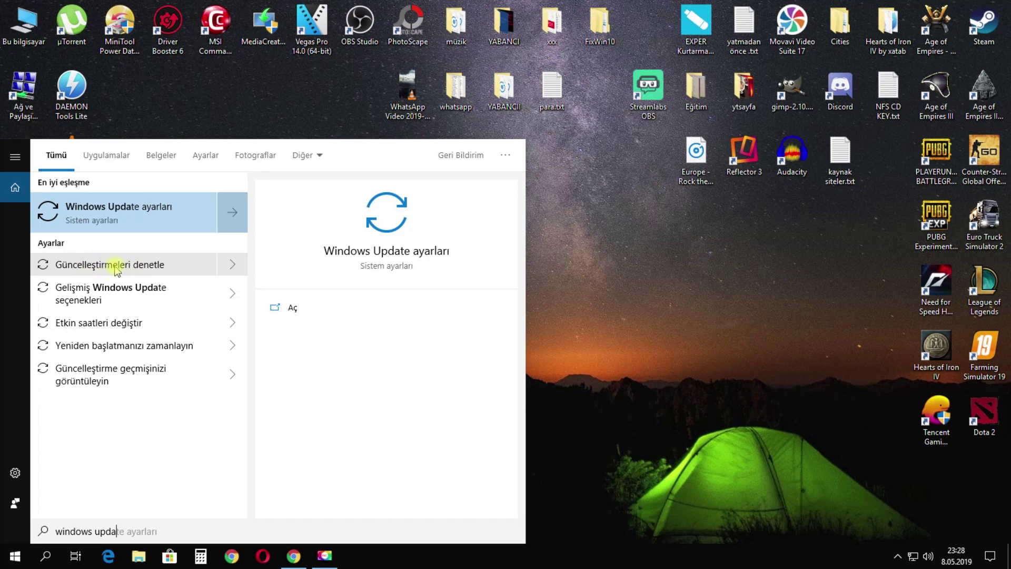
{"action": "left_click", "coordinate": [168, 218]}
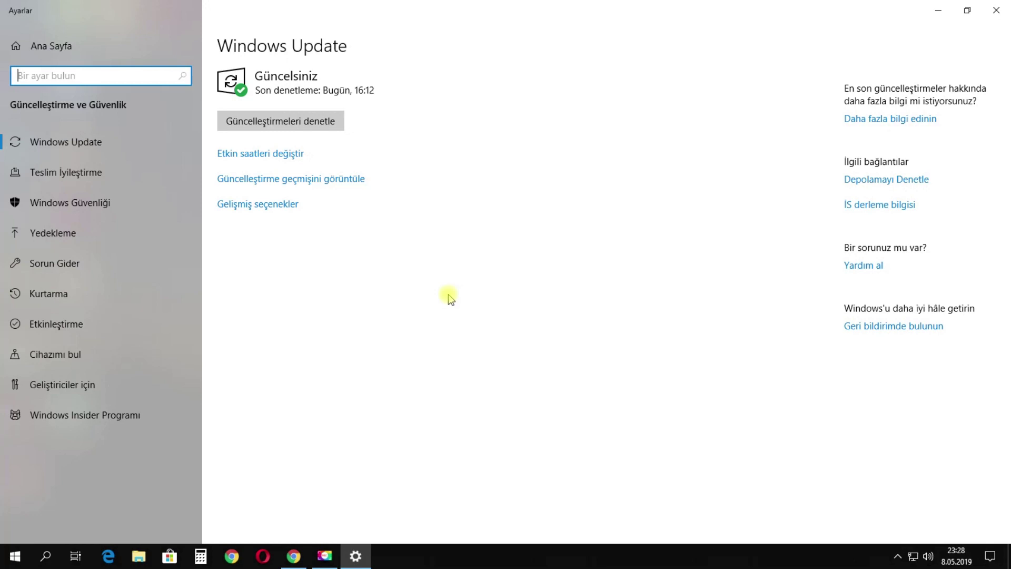
{"action": "left_click", "coordinate": [997, 10]}
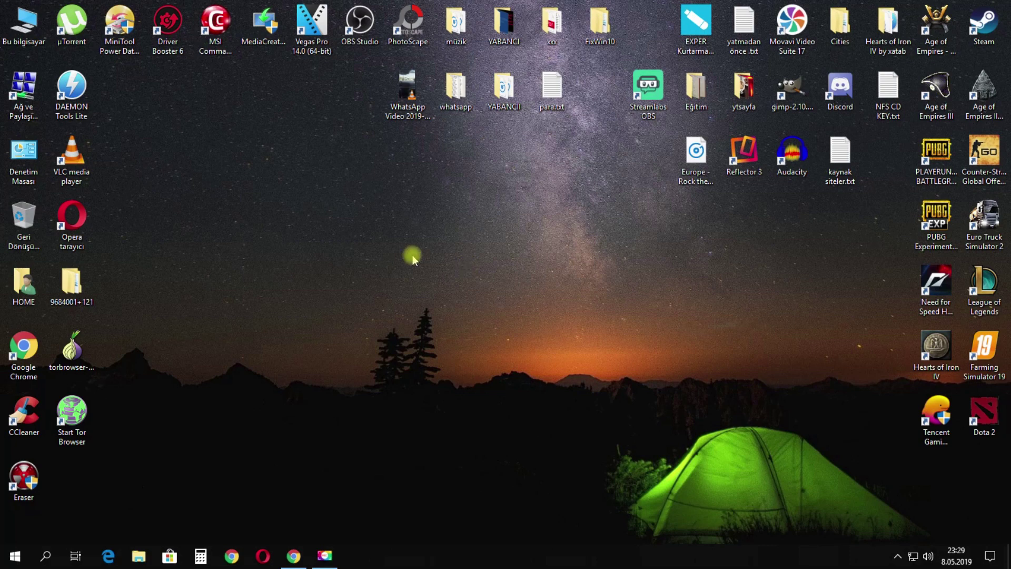
- Search the system for "güç" and open the additional power settings from Güç ve uyku
{"action": "left_click", "coordinate": [46, 554]}
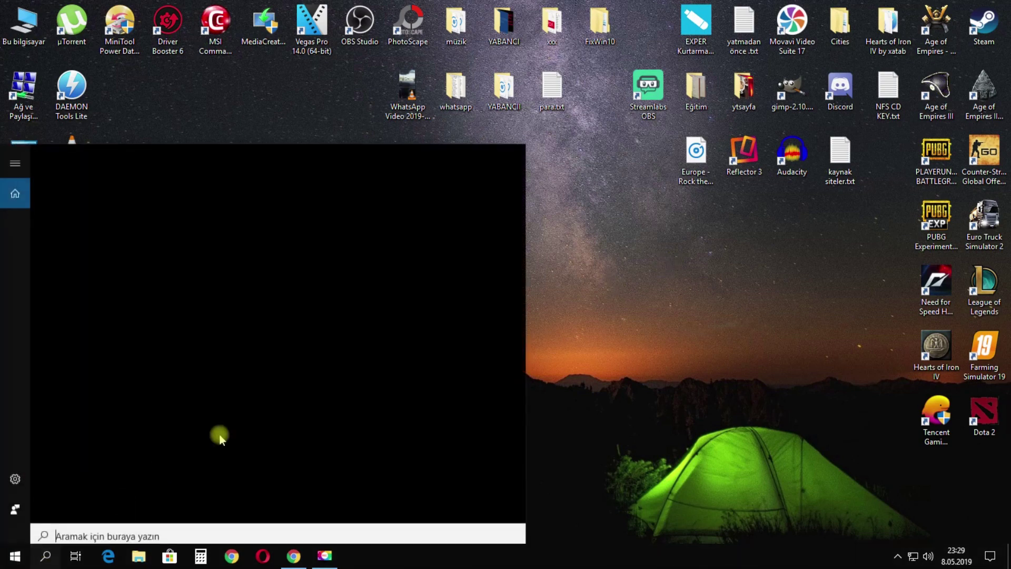
{"action": "type", "text": "güç"}
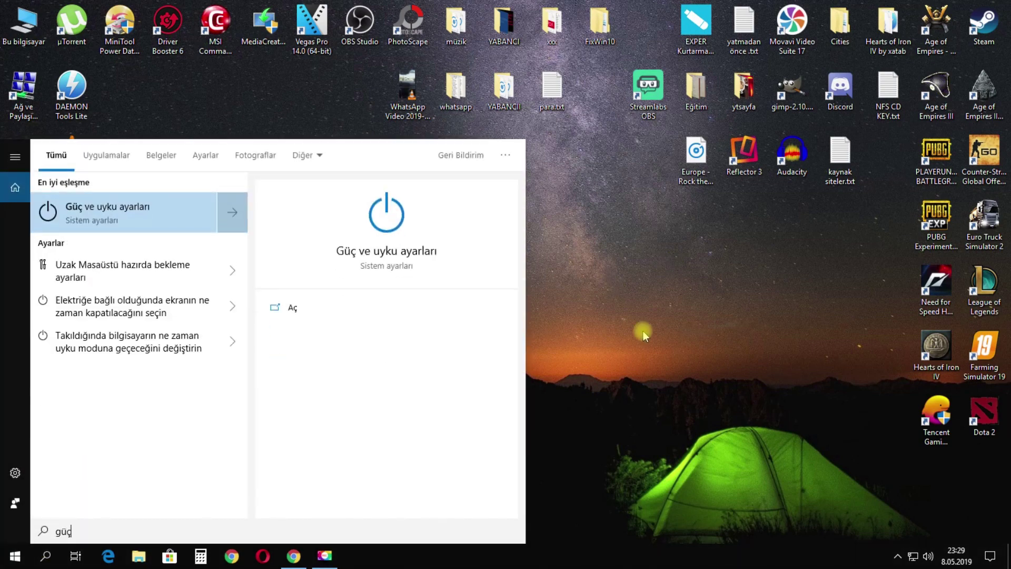
{"action": "left_click", "coordinate": [159, 214]}
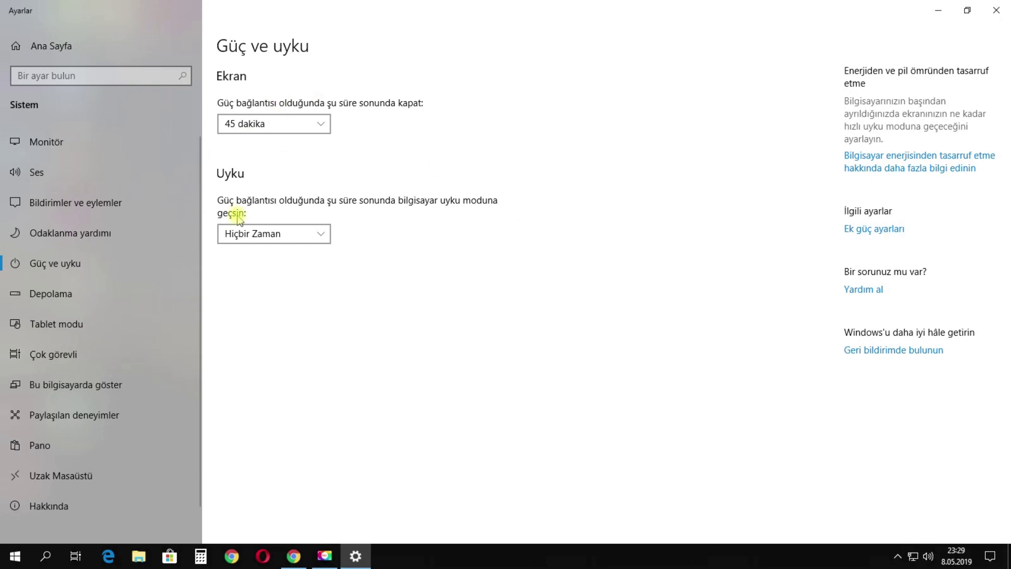
{"action": "left_click", "coordinate": [877, 232]}
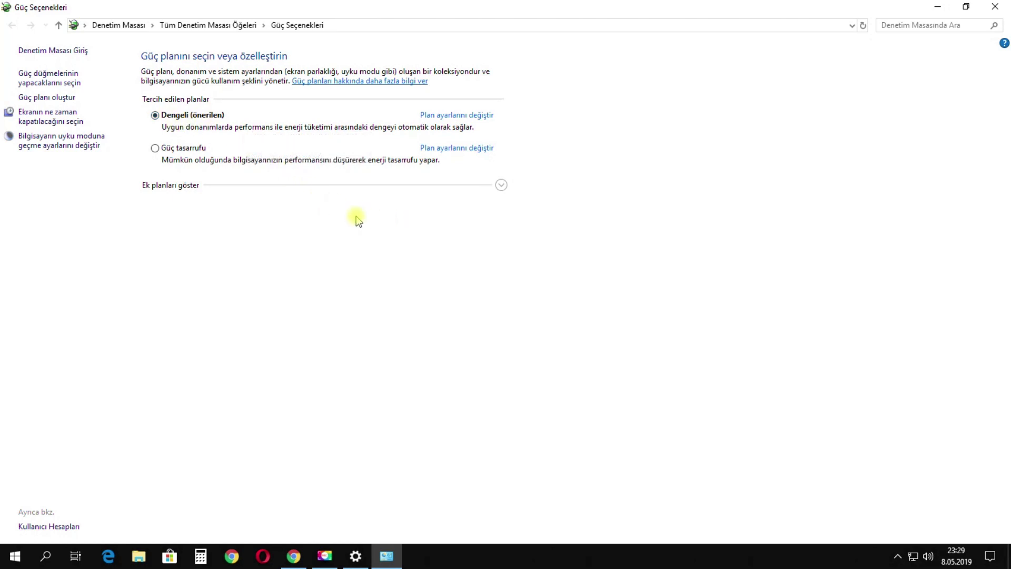
- Expand the additional power plans, activate the Yüksek performans plan, and close the power settings
{"action": "left_click", "coordinate": [502, 185]}
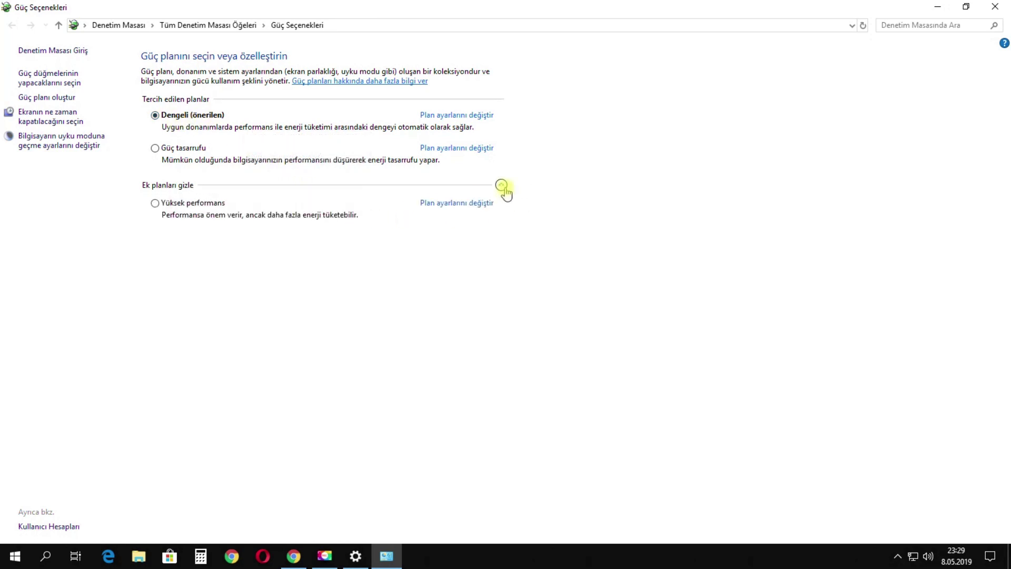
{"action": "left_click", "coordinate": [502, 185]}
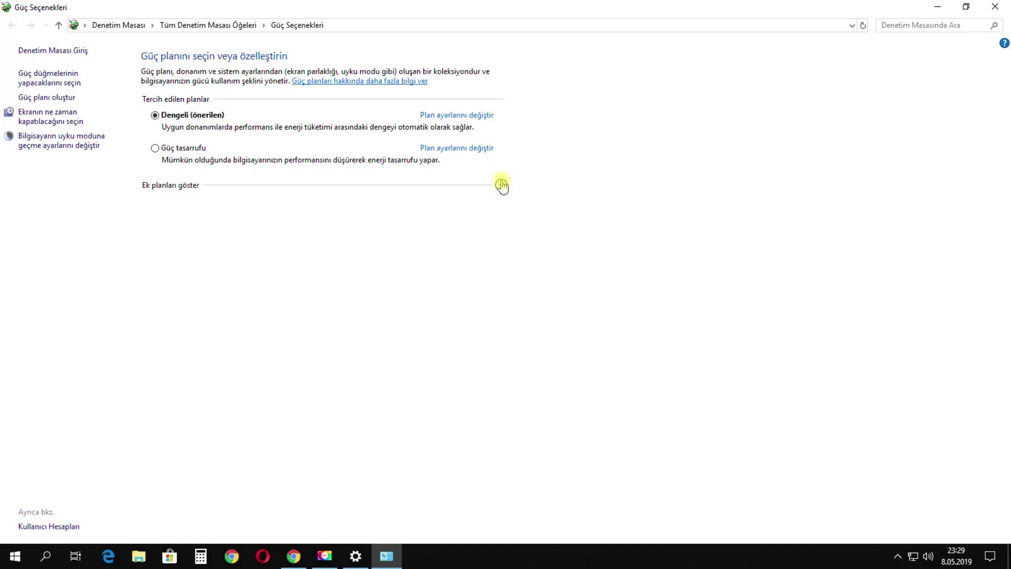
{"action": "left_click", "coordinate": [502, 186]}
{"action": "left_click", "coordinate": [155, 204]}
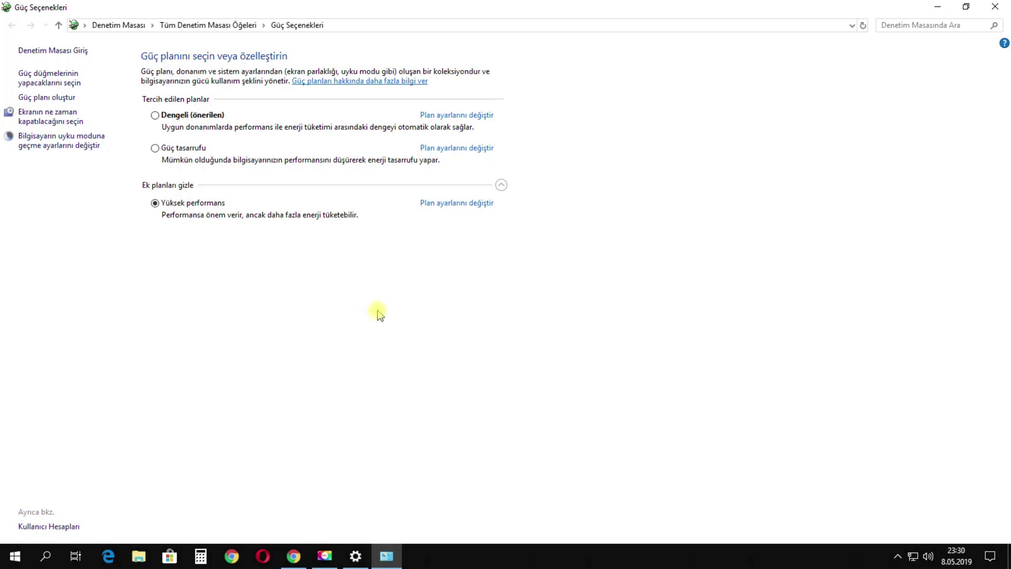
{"action": "left_click", "coordinate": [998, 6]}
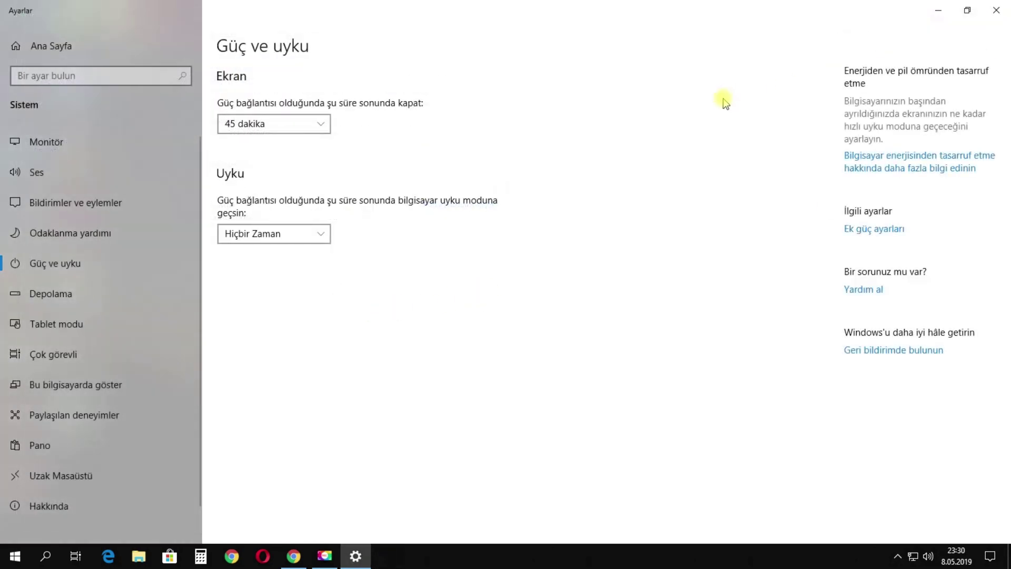
{"action": "left_click", "coordinate": [996, 10]}
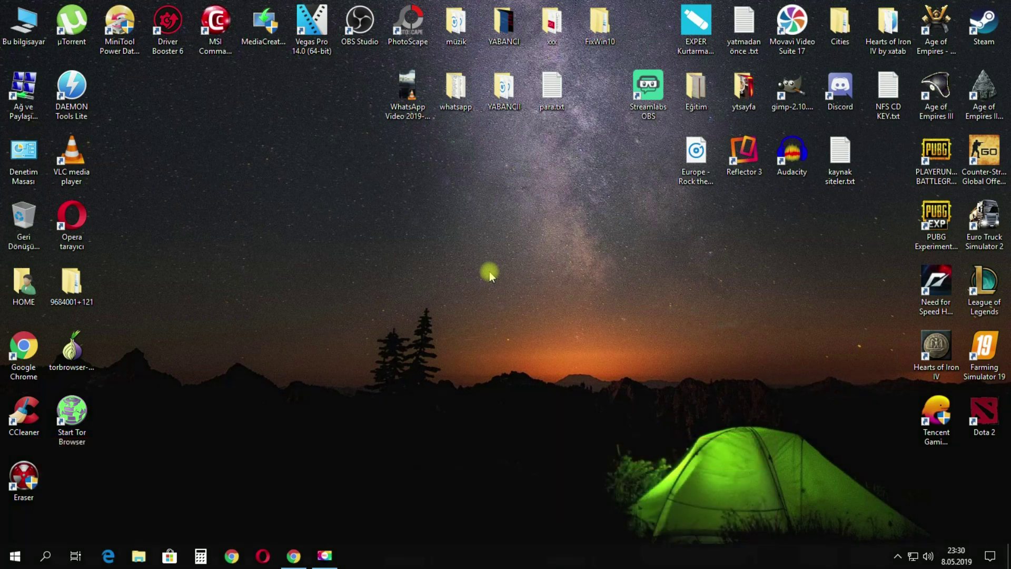
- In the general Gizlilik settings, turn off websites' access to the language list for locally relevant content
{"action": "left_click", "coordinate": [16, 557]}
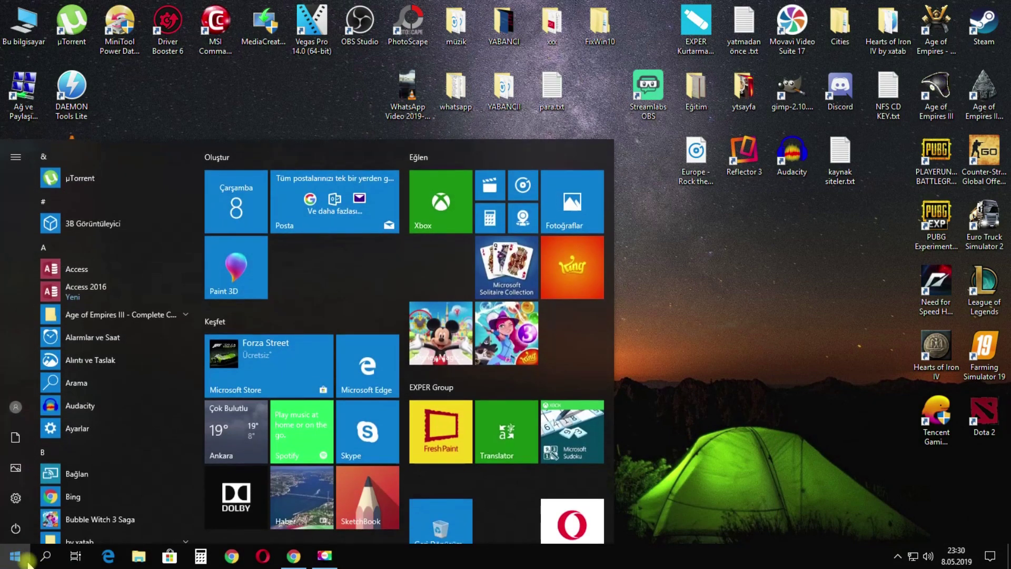
{"action": "left_click", "coordinate": [16, 499]}
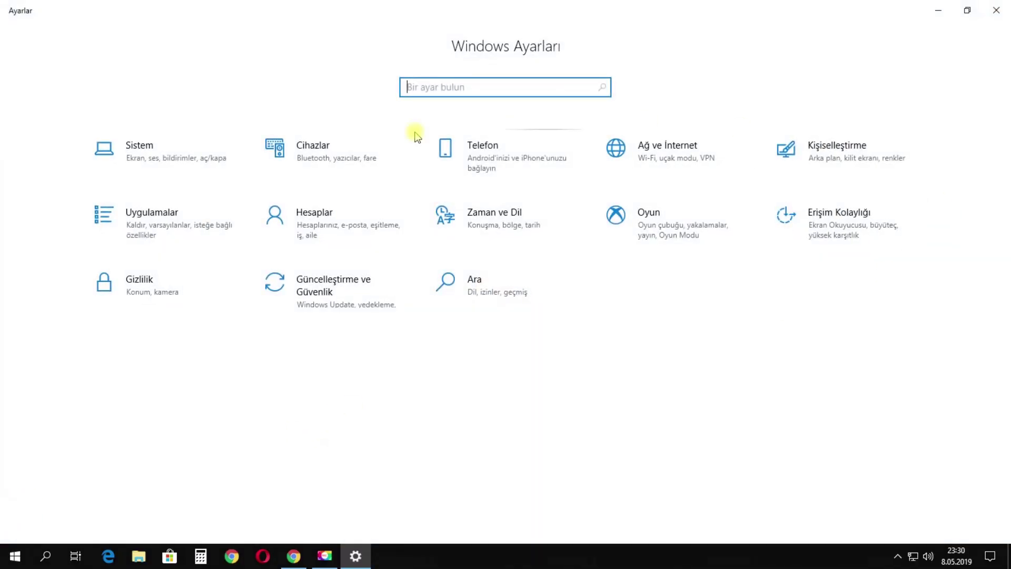
{"action": "left_click", "coordinate": [174, 169]}
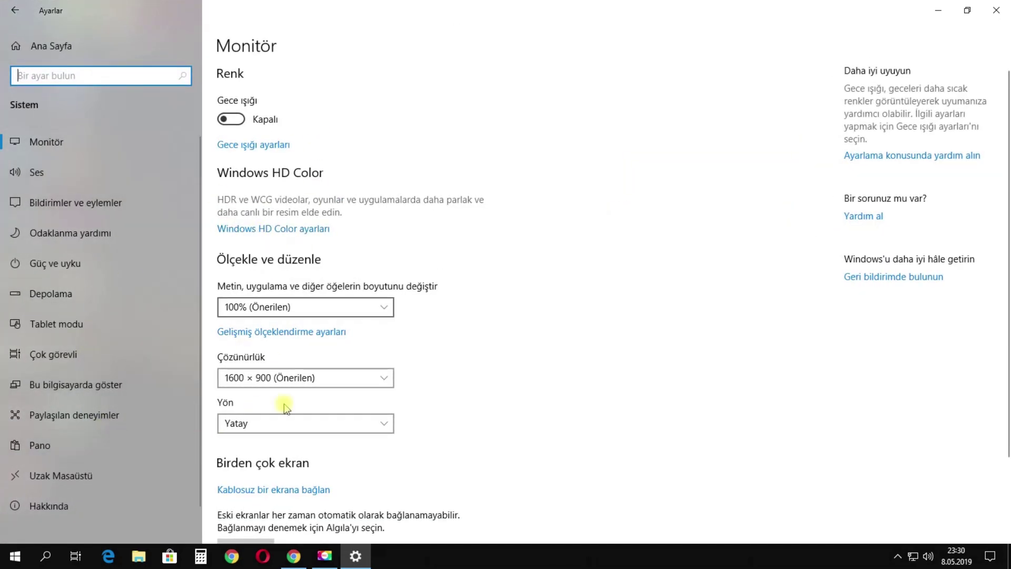
{"action": "left_click", "coordinate": [14, 10]}
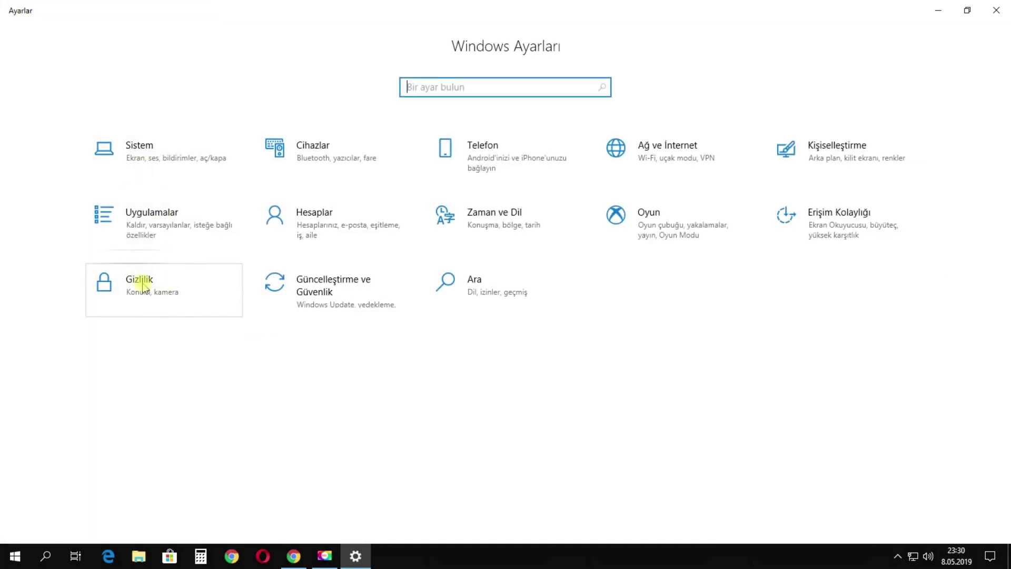
{"action": "left_click", "coordinate": [167, 293]}
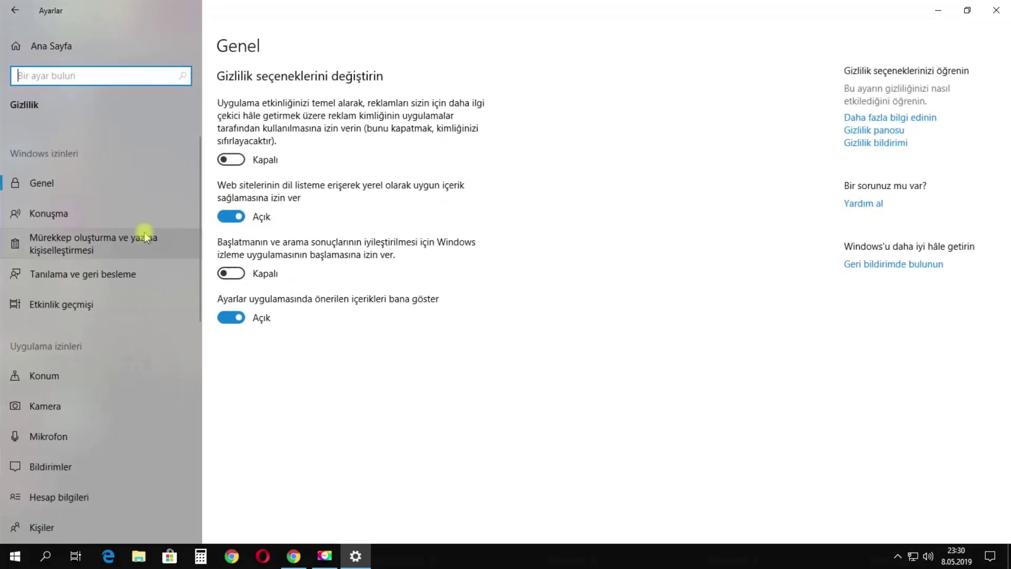
{"action": "left_click", "coordinate": [230, 217]}
{"action": "left_click", "coordinate": [238, 317]}
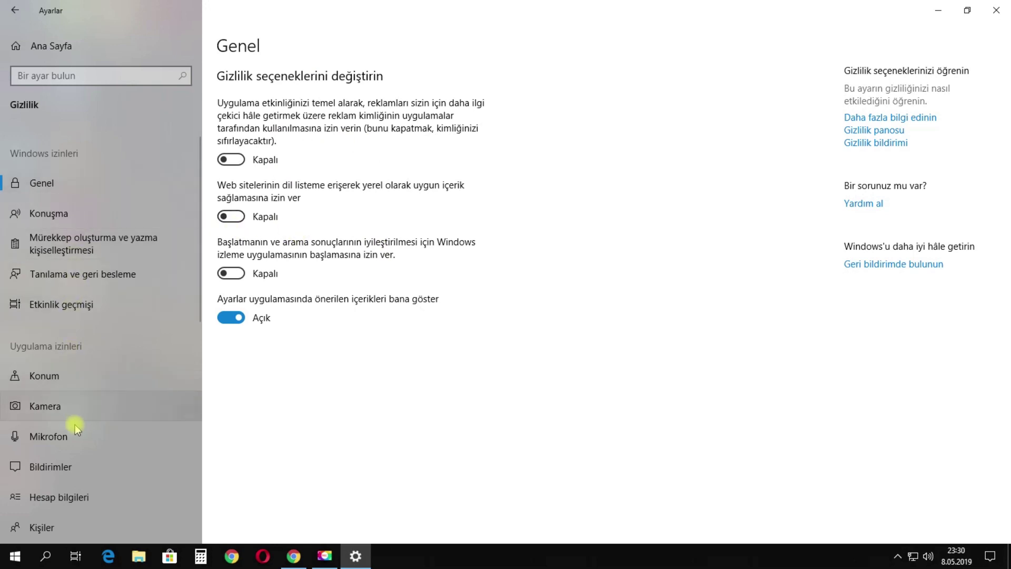
- Review the privacy settings for Konuşma, Mürekkep oluşturma ve yazma kişiselleştirmesi, and Tanılama ve geri besleme
{"action": "left_click", "coordinate": [80, 217]}
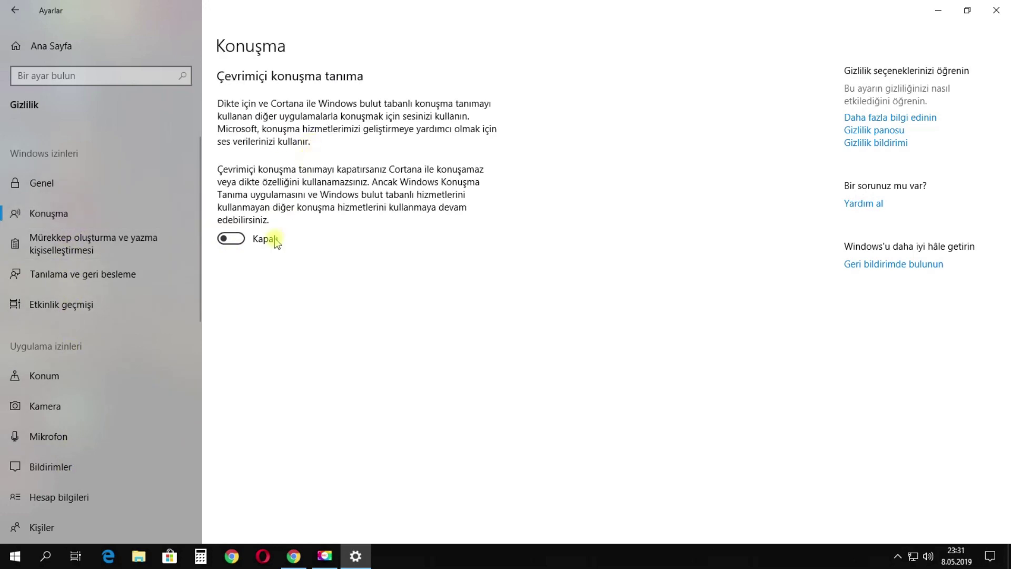
{"action": "left_click", "coordinate": [95, 254]}
{"action": "left_click", "coordinate": [75, 276]}
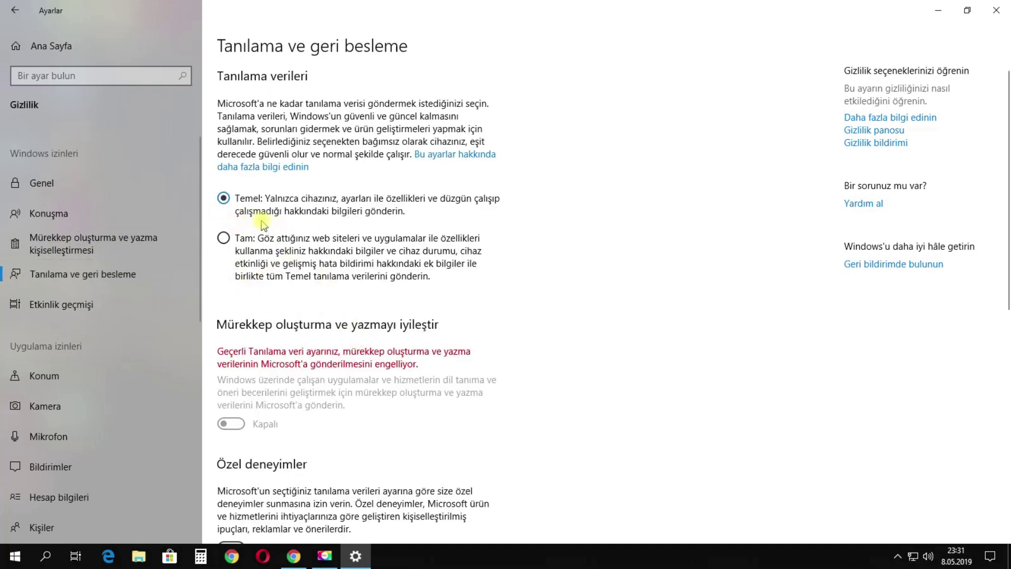
{"action": "scroll", "coordinate": [424, 451], "scroll_direction": "down", "scroll_amount": 3}
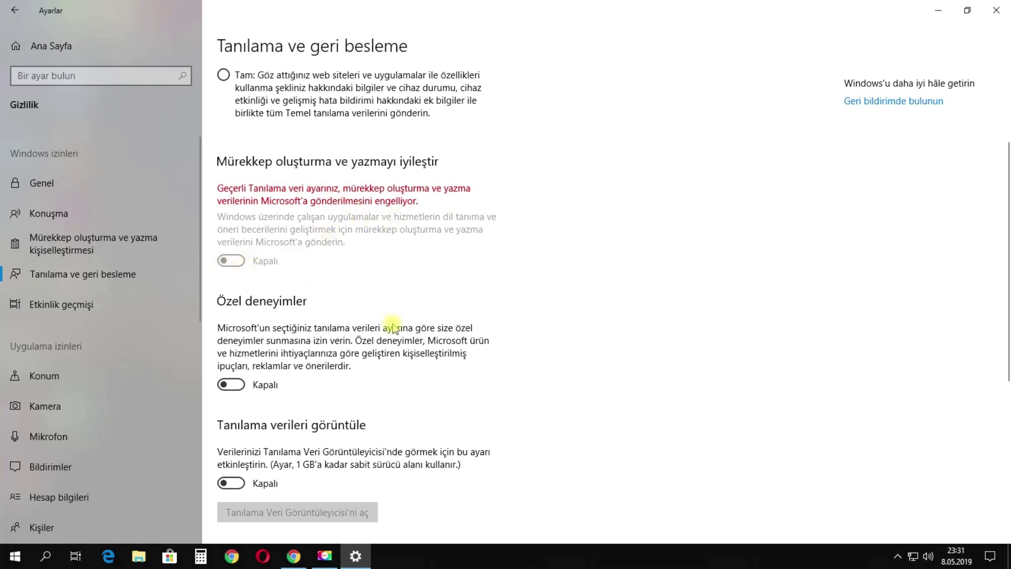
{"action": "scroll", "coordinate": [390, 321], "scroll_direction": "down", "scroll_amount": 2}
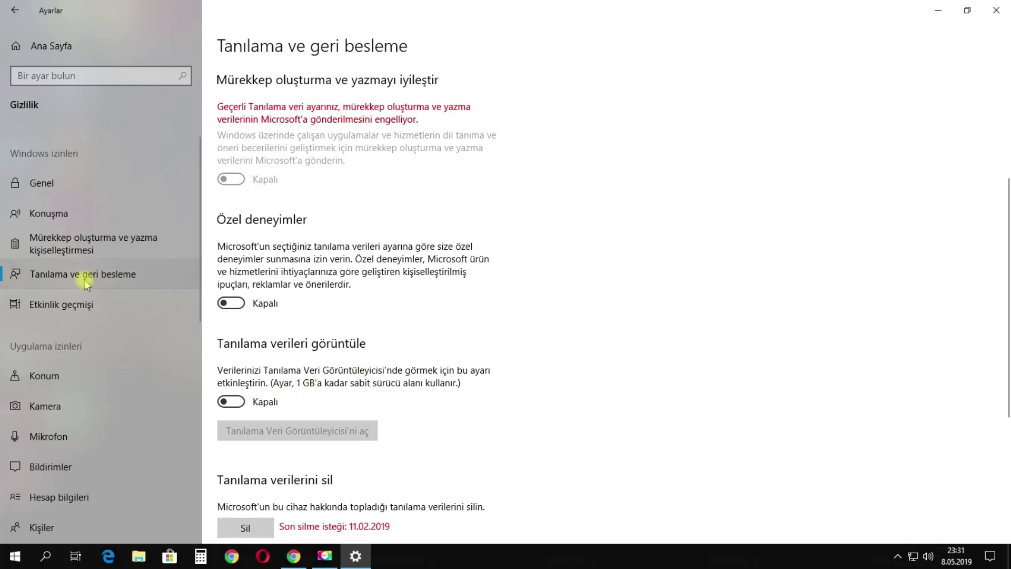
- Clear the stored activity history in the Etkinlik geçmişi privacy settings
{"action": "left_click", "coordinate": [84, 304]}
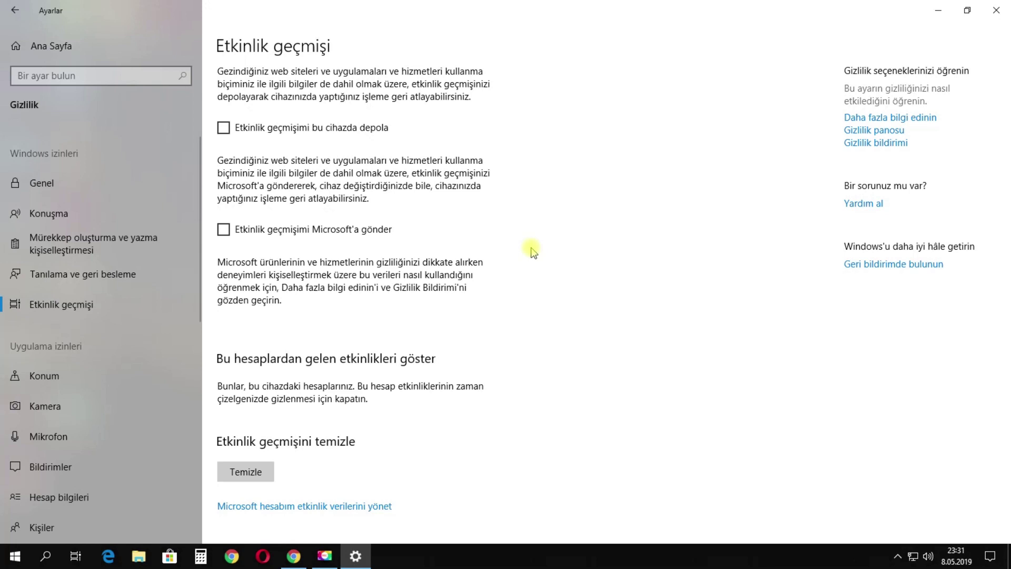
{"action": "left_click", "coordinate": [255, 471]}
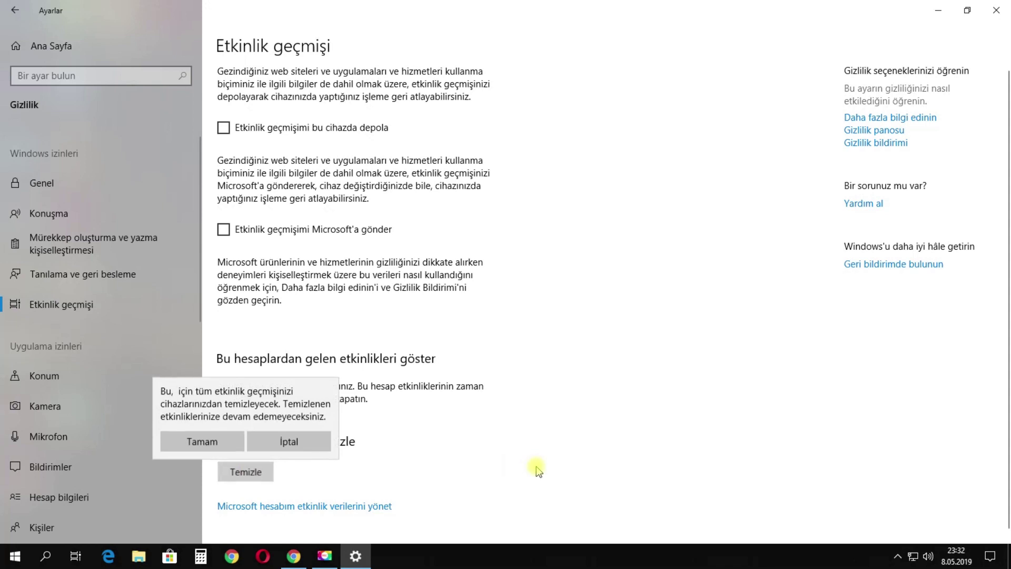
{"action": "left_click", "coordinate": [205, 441]}
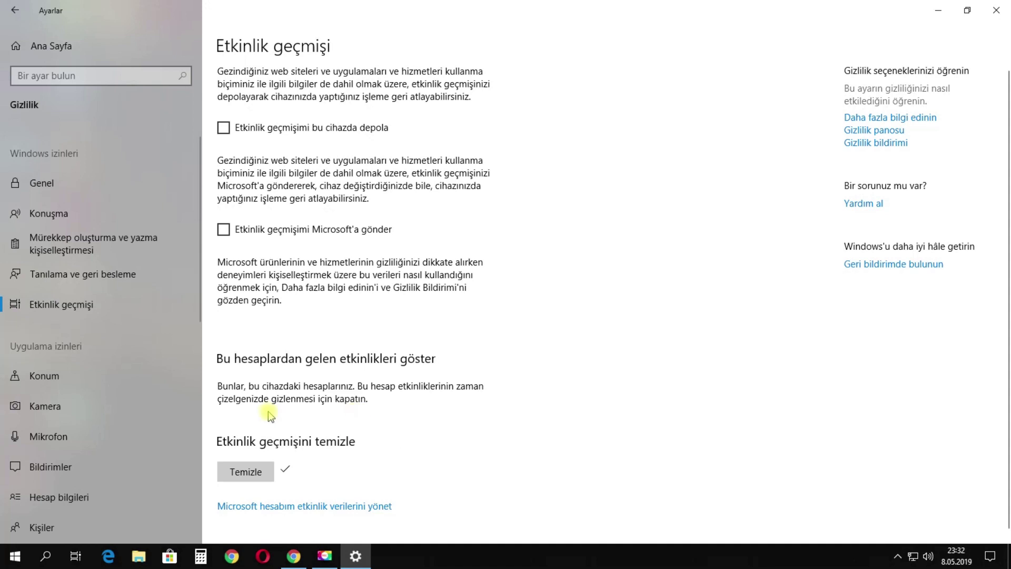
- Examine the Konum privacy settings, including device location access, location history and the per-app location permissions
{"action": "scroll", "coordinate": [128, 340], "scroll_direction": "down", "scroll_amount": 3}
{"action": "left_click", "coordinate": [92, 182]}
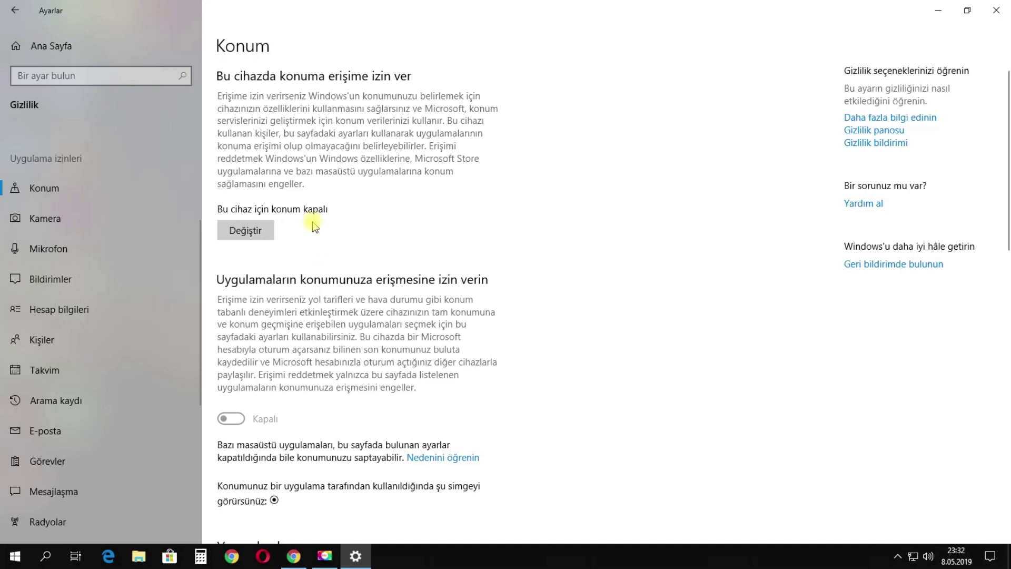
{"action": "scroll", "coordinate": [339, 250], "scroll_direction": "down", "scroll_amount": 3}
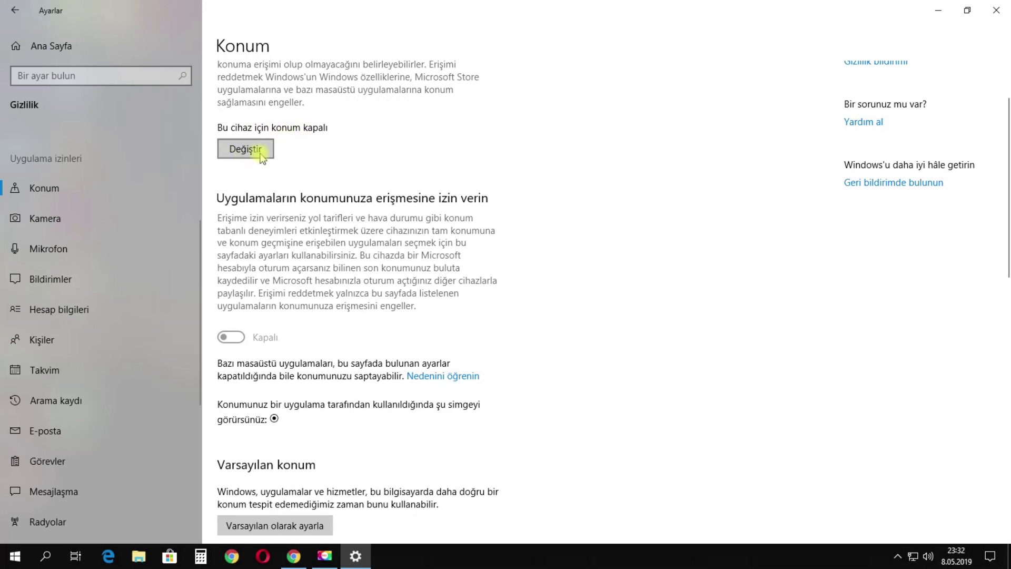
{"action": "scroll", "coordinate": [384, 368], "scroll_direction": "down", "scroll_amount": 6}
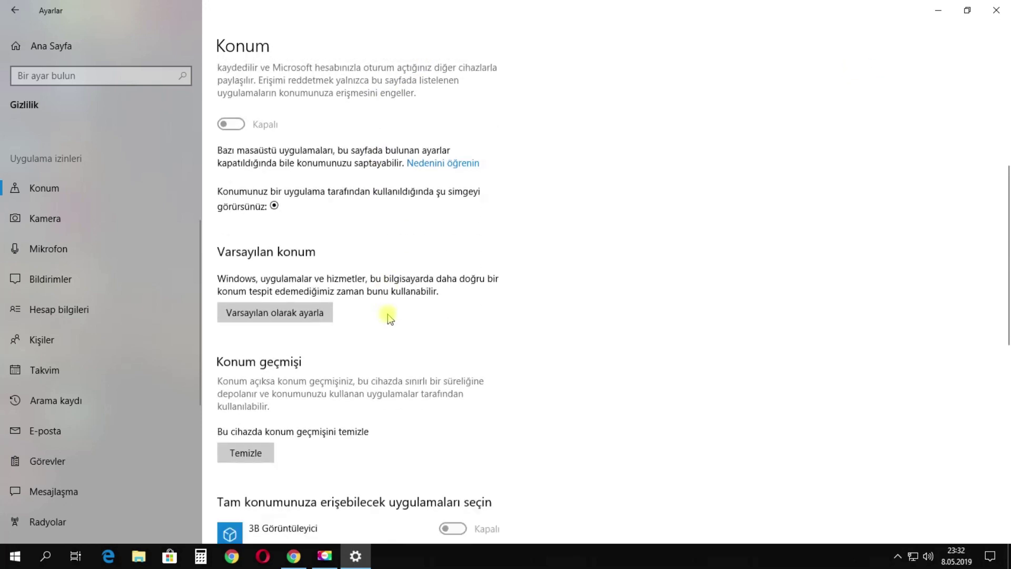
{"action": "scroll", "coordinate": [389, 316], "scroll_direction": "down", "scroll_amount": 5}
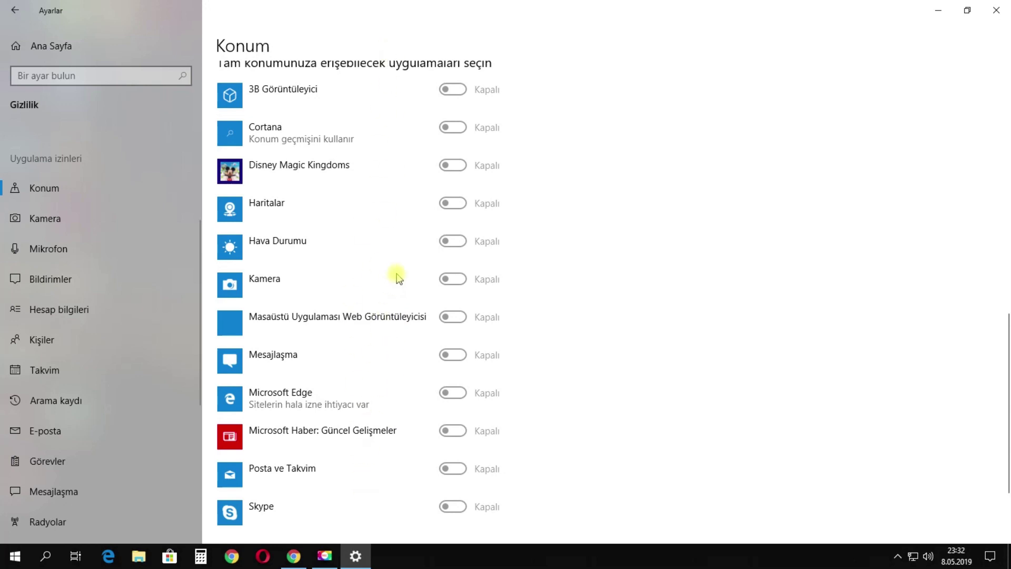
{"action": "scroll", "coordinate": [392, 284], "scroll_direction": "down", "scroll_amount": 2}
{"action": "scroll", "coordinate": [410, 345], "scroll_direction": "up", "scroll_amount": 2}
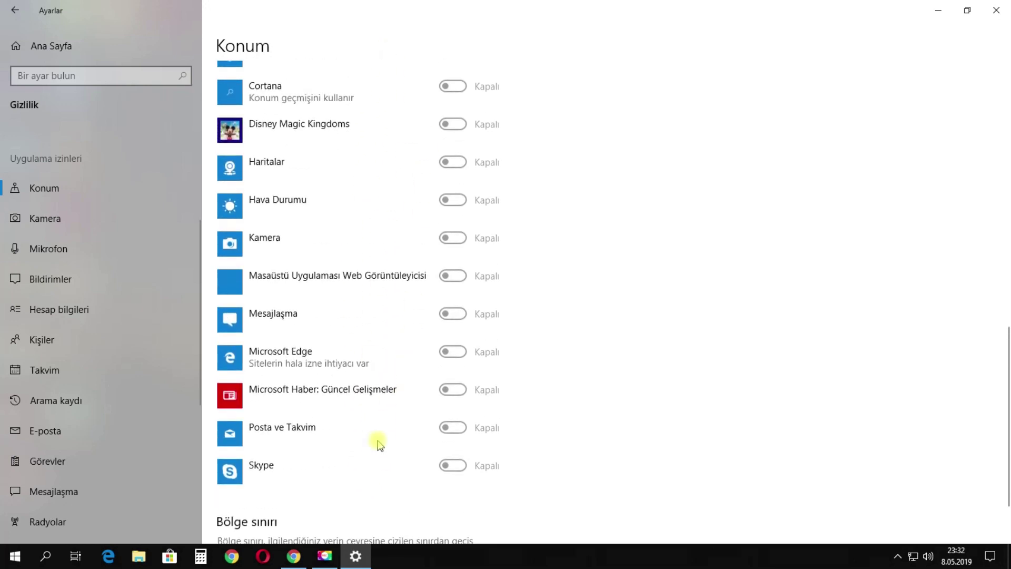
{"action": "scroll", "coordinate": [437, 295], "scroll_direction": "up", "scroll_amount": 2}
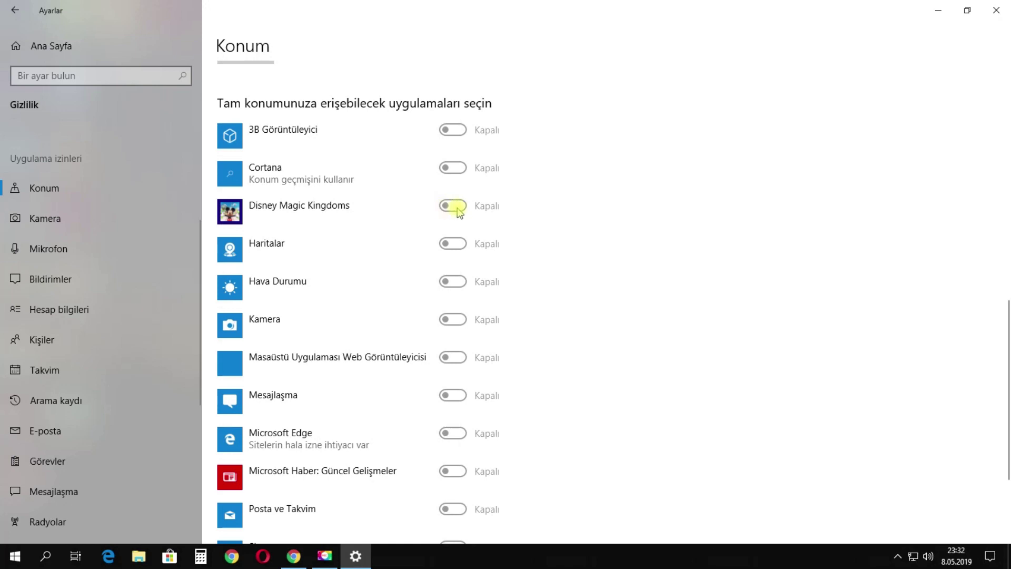
{"action": "scroll", "coordinate": [424, 431], "scroll_direction": "down", "scroll_amount": 3}
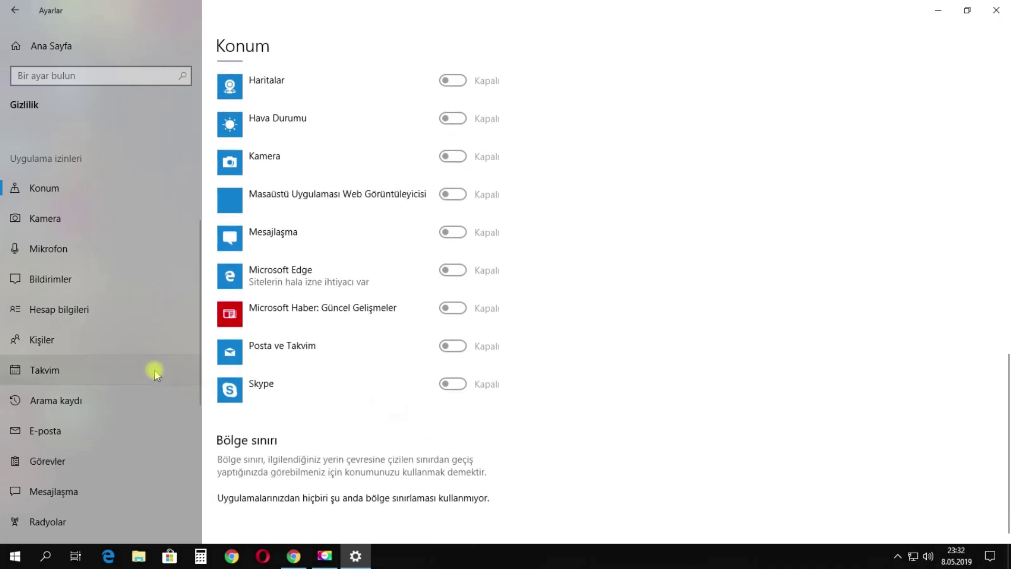
- Examine the Kamera privacy settings, including device access and the per-app camera permissions
{"action": "left_click", "coordinate": [158, 221]}
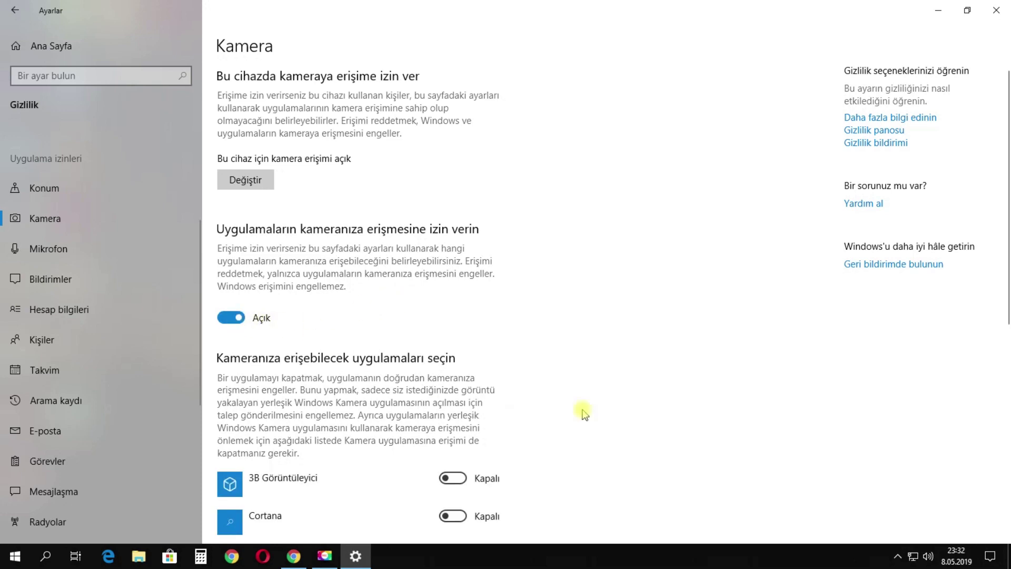
{"action": "scroll", "coordinate": [630, 392], "scroll_direction": "down", "scroll_amount": 5}
{"action": "scroll", "coordinate": [479, 147], "scroll_direction": "down", "scroll_amount": 1}
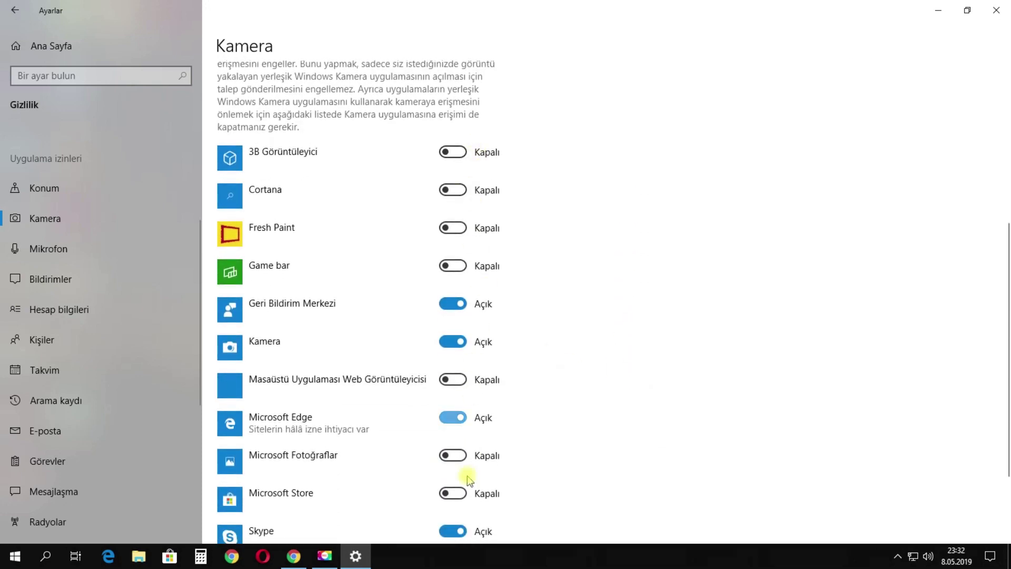
{"action": "scroll", "coordinate": [583, 322], "scroll_direction": "down", "scroll_amount": 1}
{"action": "scroll", "coordinate": [583, 322], "scroll_direction": "down", "scroll_amount": 1}
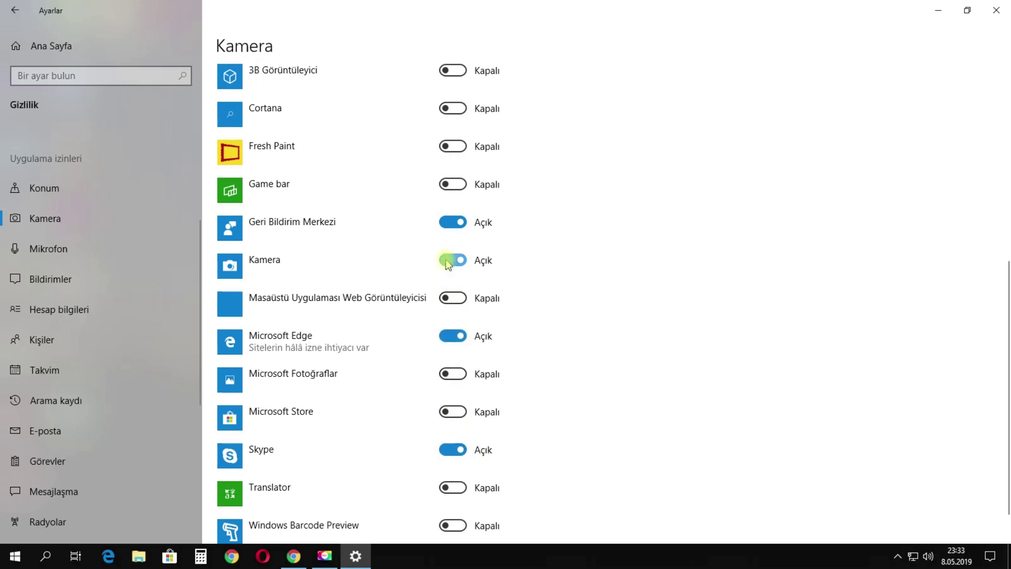
{"action": "scroll", "coordinate": [448, 369], "scroll_direction": "down", "scroll_amount": 1}
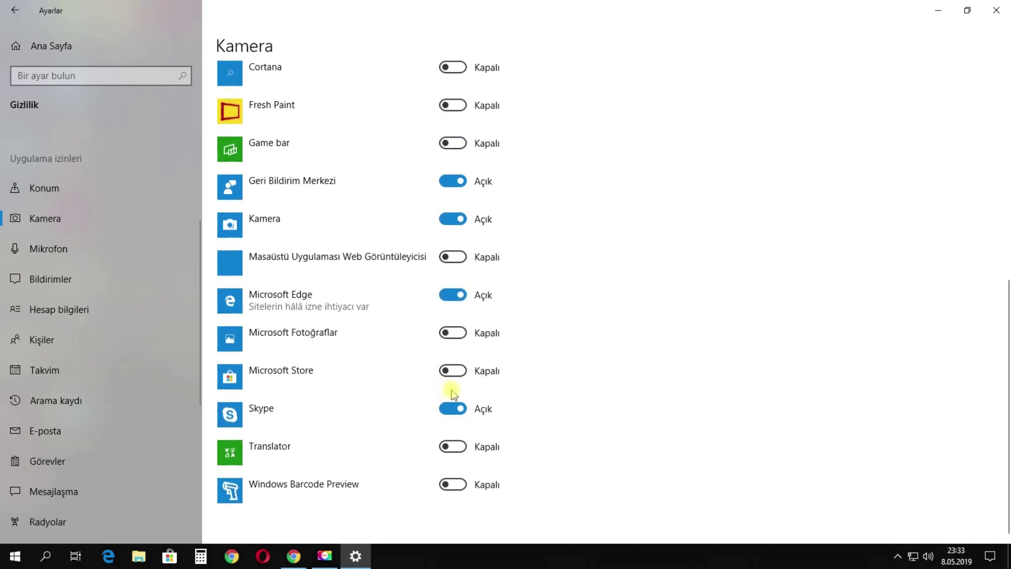
{"action": "scroll", "coordinate": [452, 396], "scroll_direction": "up", "scroll_amount": 2}
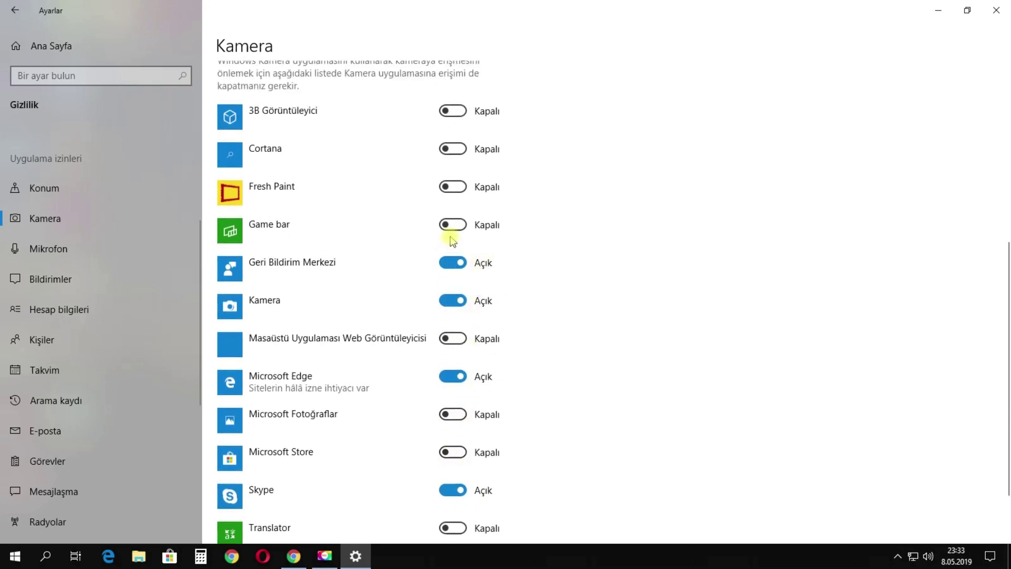
- Examine the Mikrofon privacy settings and go through the per-app microphone permissions
{"action": "left_click", "coordinate": [117, 252]}
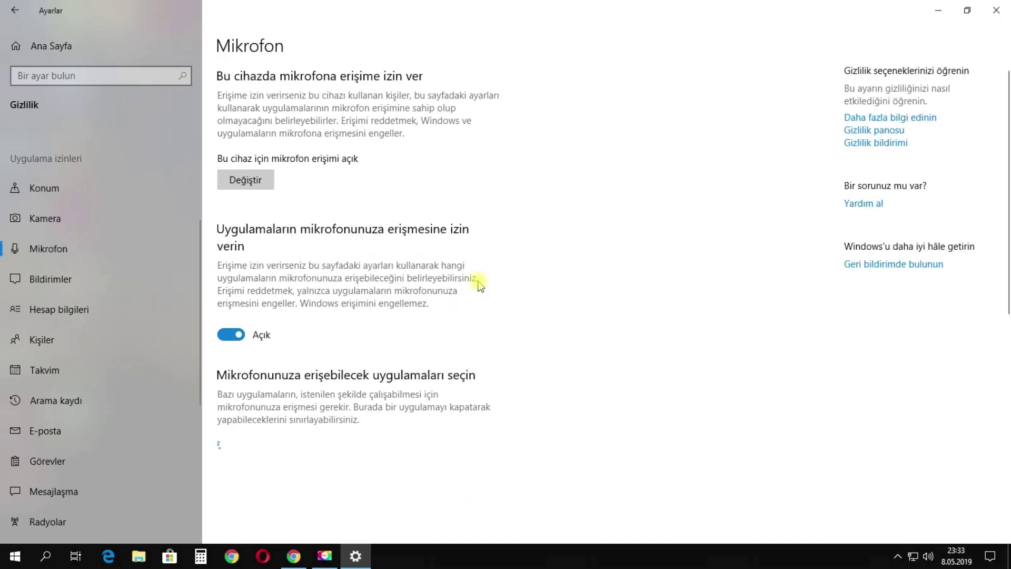
{"action": "scroll", "coordinate": [526, 357], "scroll_direction": "down", "scroll_amount": 6}
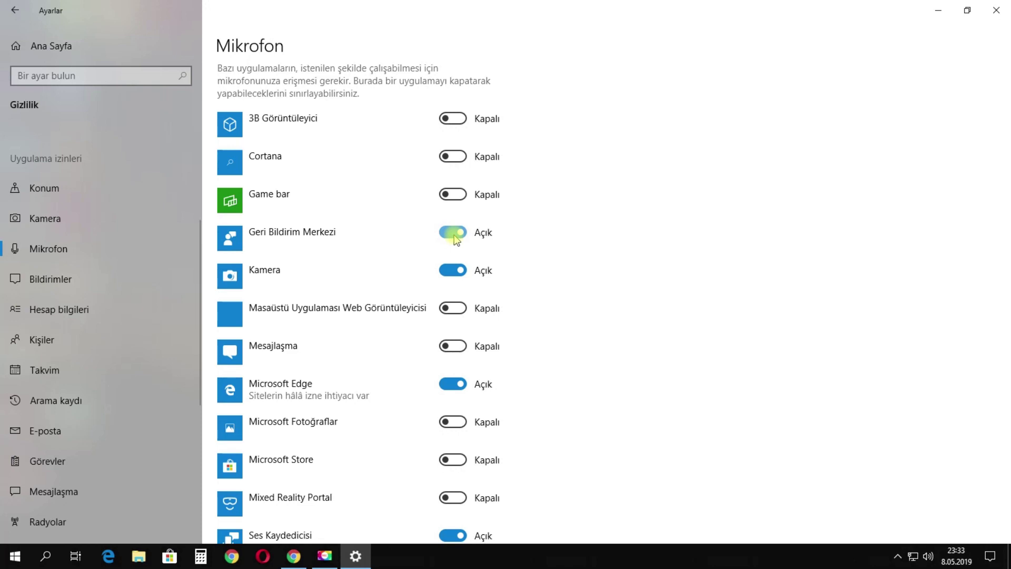
{"action": "scroll", "coordinate": [462, 376], "scroll_direction": "down", "scroll_amount": 3}
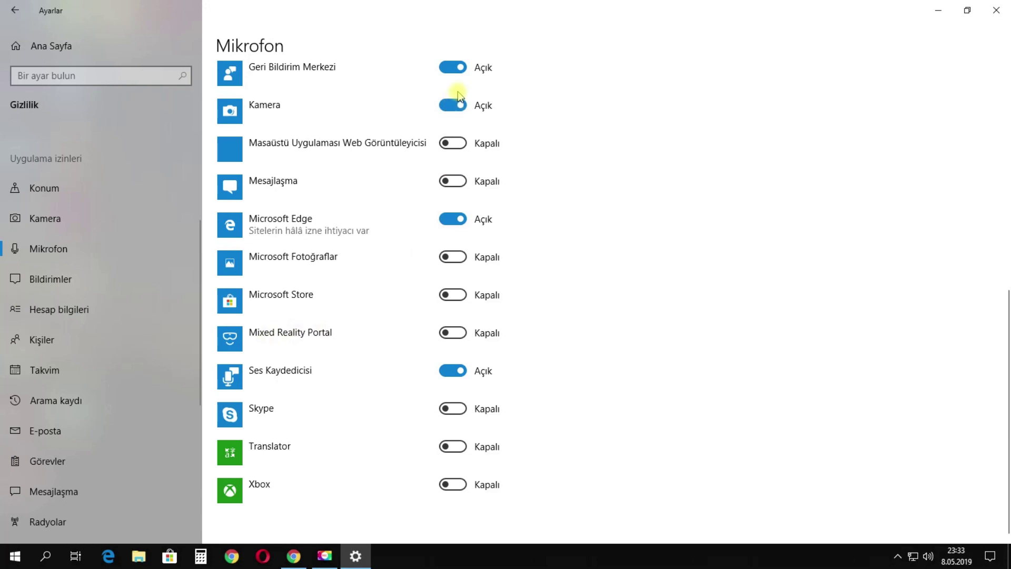
- Review the Bildirimler and Hesap bilgileri privacy settings, including which apps may access account information
{"action": "left_click", "coordinate": [78, 282]}
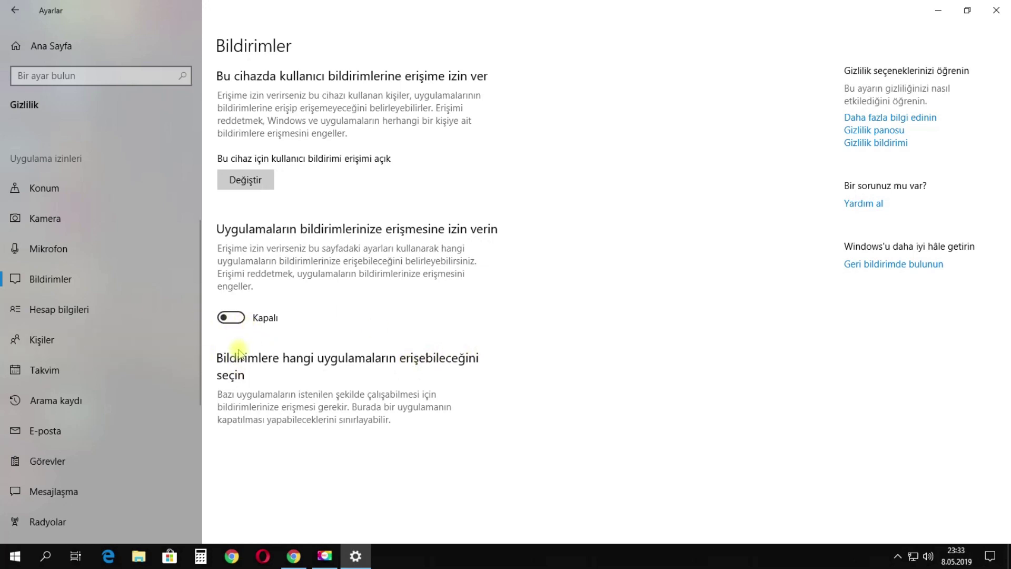
{"action": "left_click", "coordinate": [89, 309]}
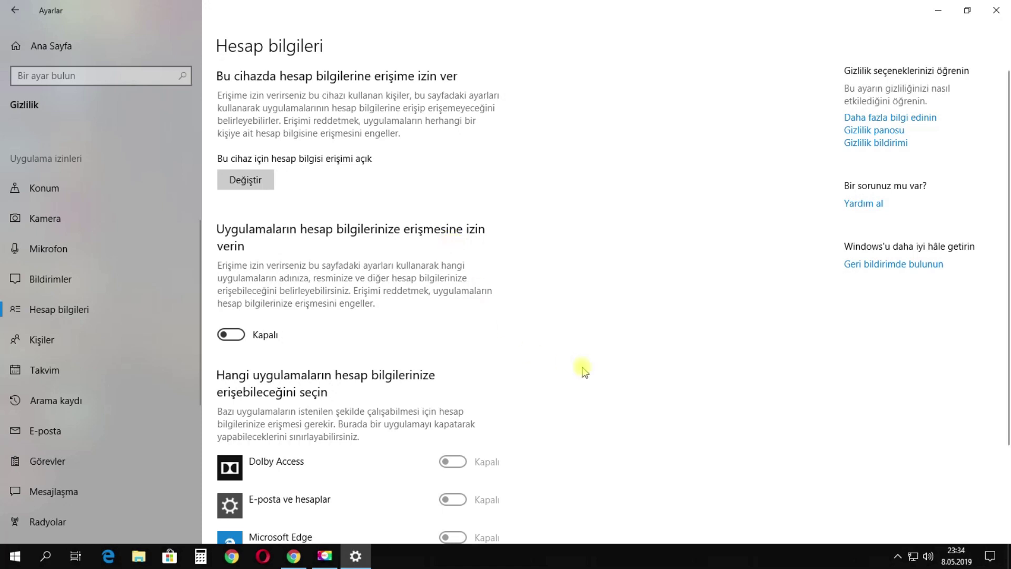
{"action": "scroll", "coordinate": [582, 369], "scroll_direction": "down", "scroll_amount": 3}
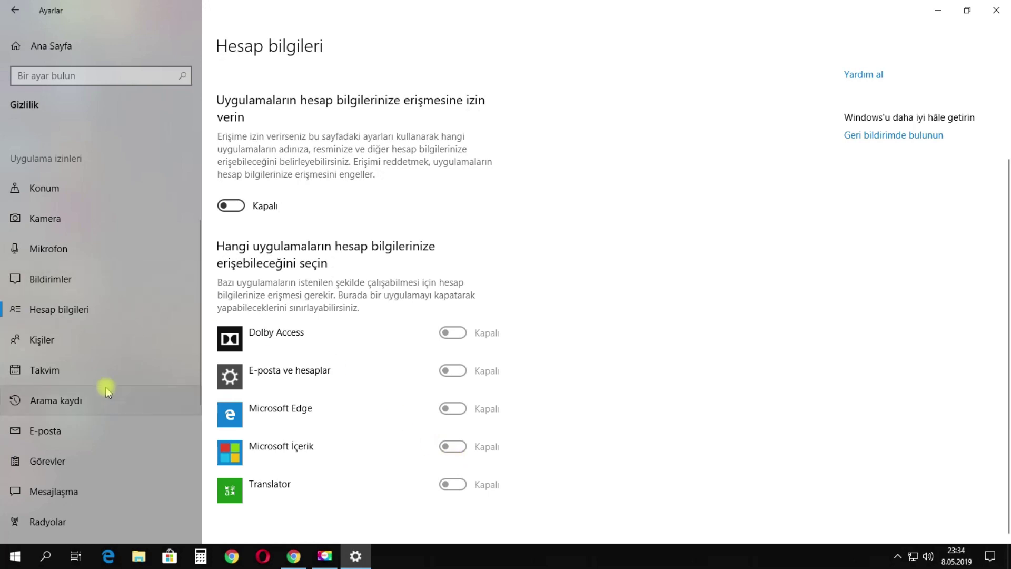
- Review the Kişiler and Takvim privacy settings, including the per-app permissions for contacts and calendar
{"action": "scroll", "coordinate": [118, 334], "scroll_direction": "down", "scroll_amount": 1}
{"action": "left_click", "coordinate": [91, 278]}
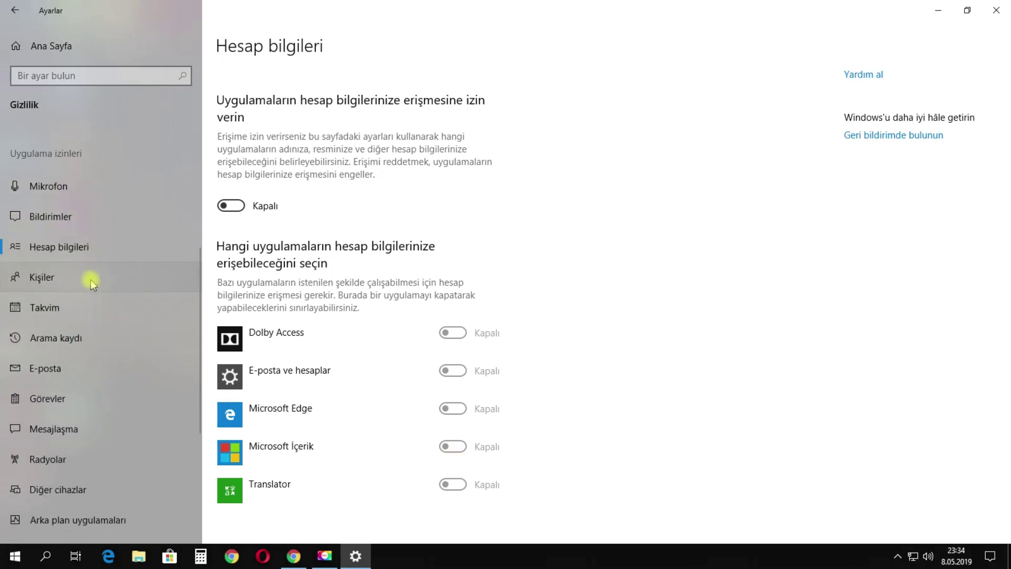
{"action": "scroll", "coordinate": [546, 324], "scroll_direction": "down", "scroll_amount": 3}
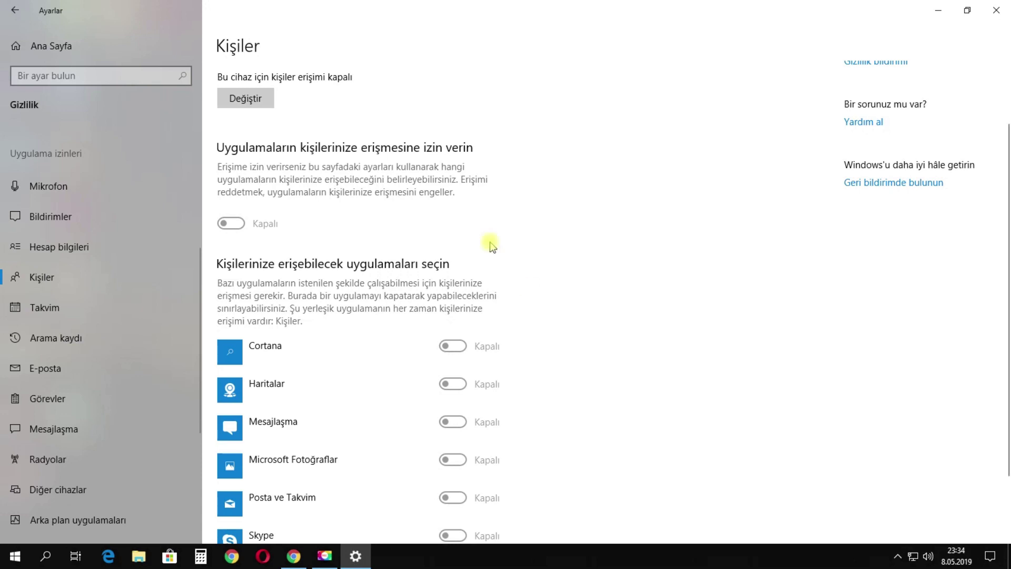
{"action": "scroll", "coordinate": [509, 337], "scroll_direction": "down", "scroll_amount": 2}
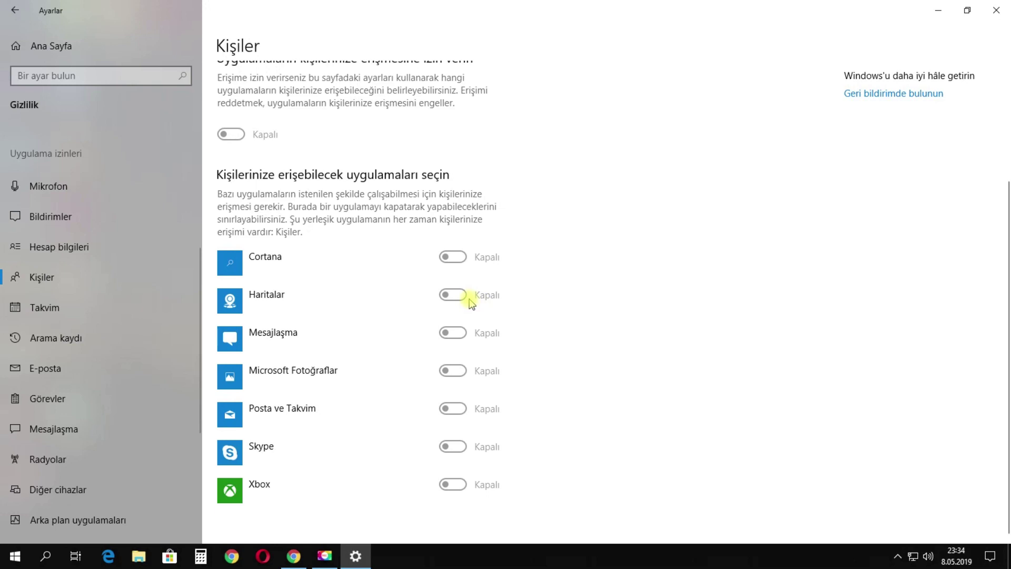
{"action": "left_click", "coordinate": [65, 309]}
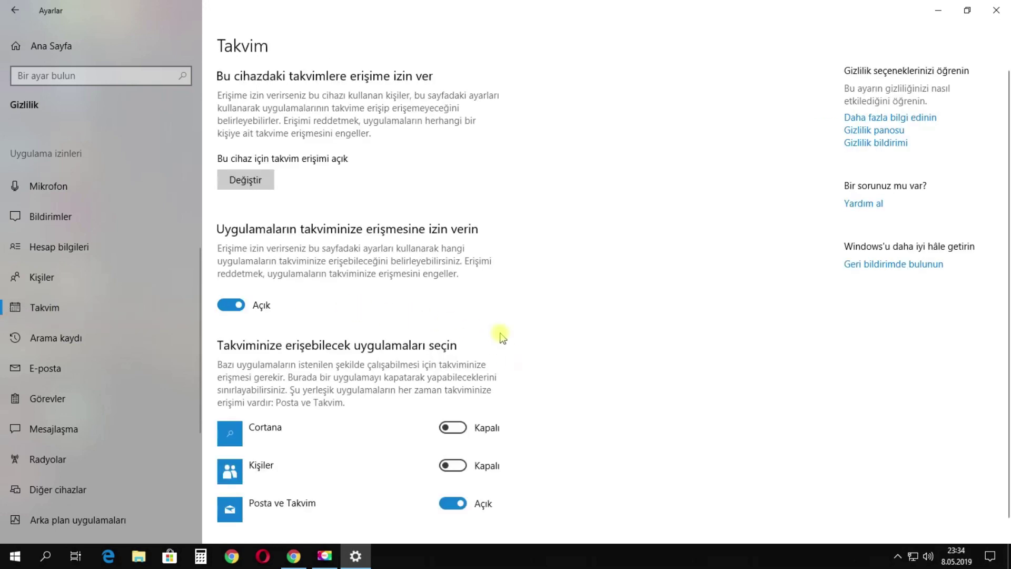
{"action": "scroll", "coordinate": [474, 326], "scroll_direction": "down", "scroll_amount": 1}
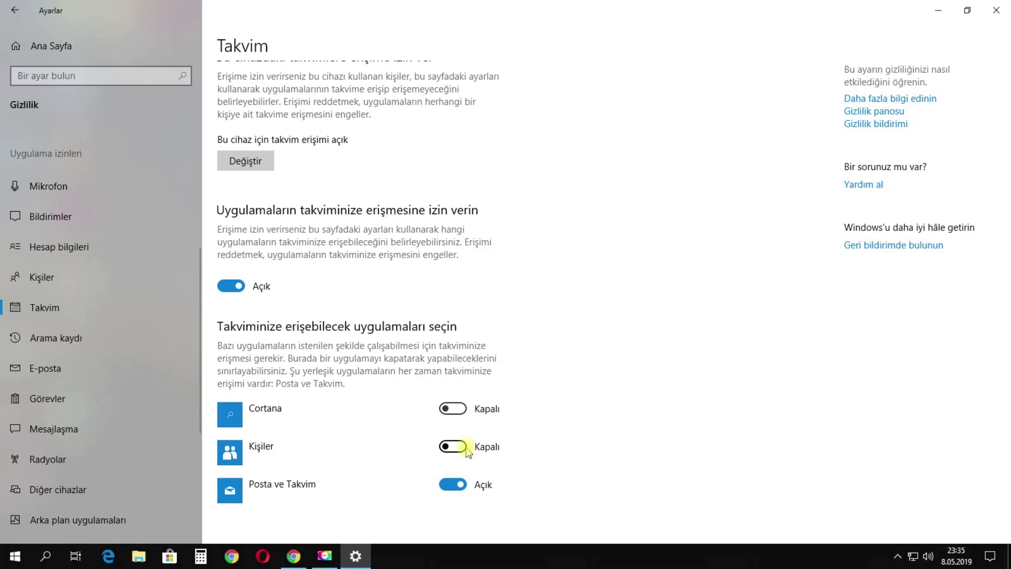
- Review the Arama kaydı and E-posta privacy settings with their per-app access lists
{"action": "left_click", "coordinate": [79, 332]}
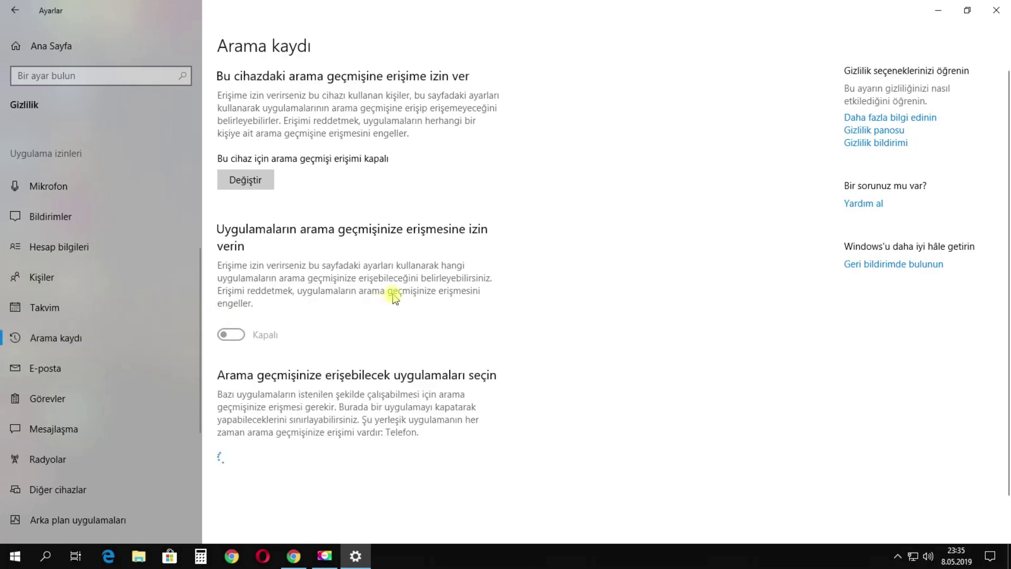
{"action": "scroll", "coordinate": [403, 287], "scroll_direction": "down", "scroll_amount": 2}
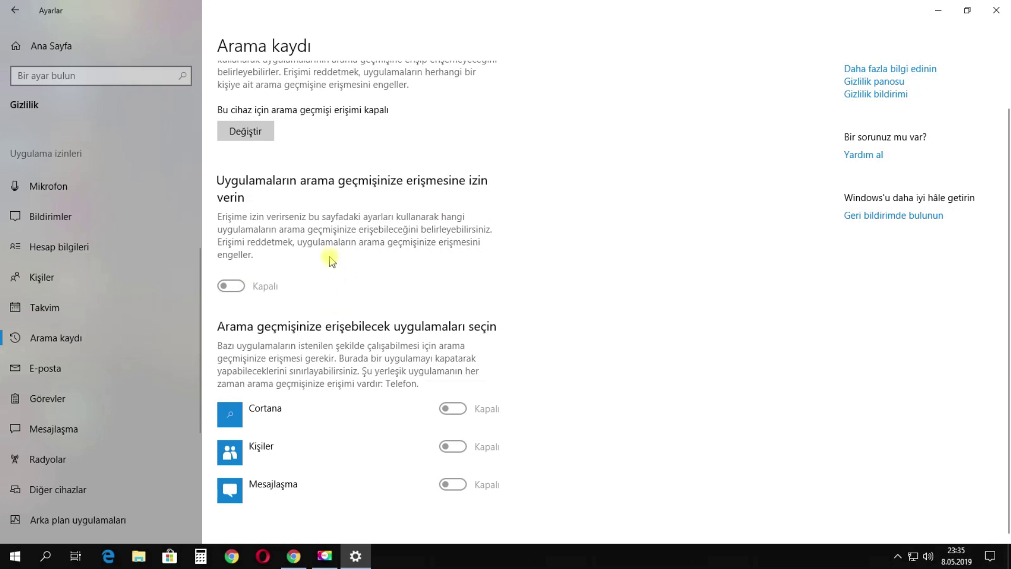
{"action": "left_click", "coordinate": [70, 361]}
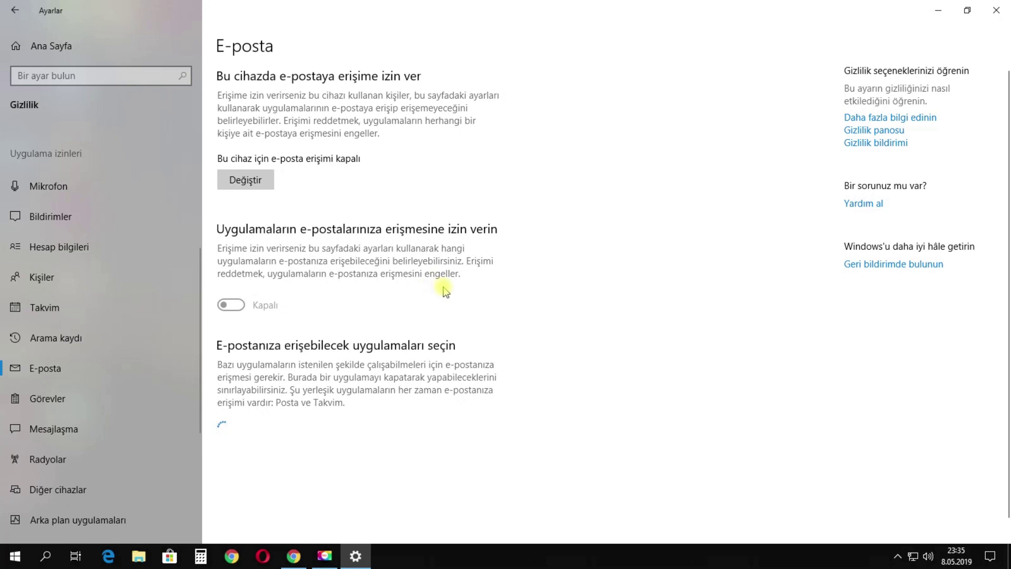
{"action": "scroll", "coordinate": [506, 358], "scroll_direction": "down", "scroll_amount": 1}
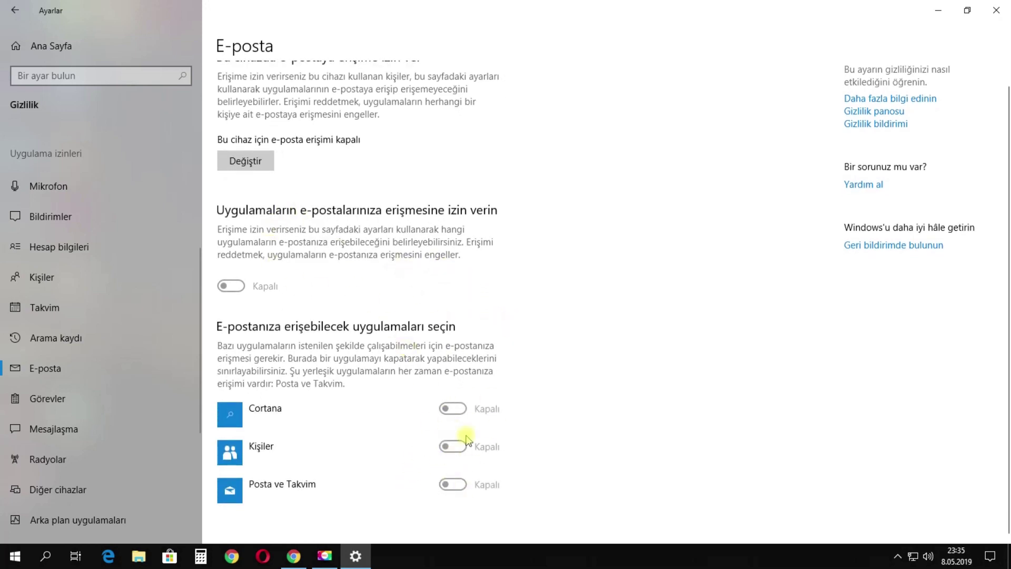
- Review the Görevler and Mesajlaşma privacy settings, look over the remaining app permission categories, and close Ayarlar
{"action": "left_click", "coordinate": [148, 386]}
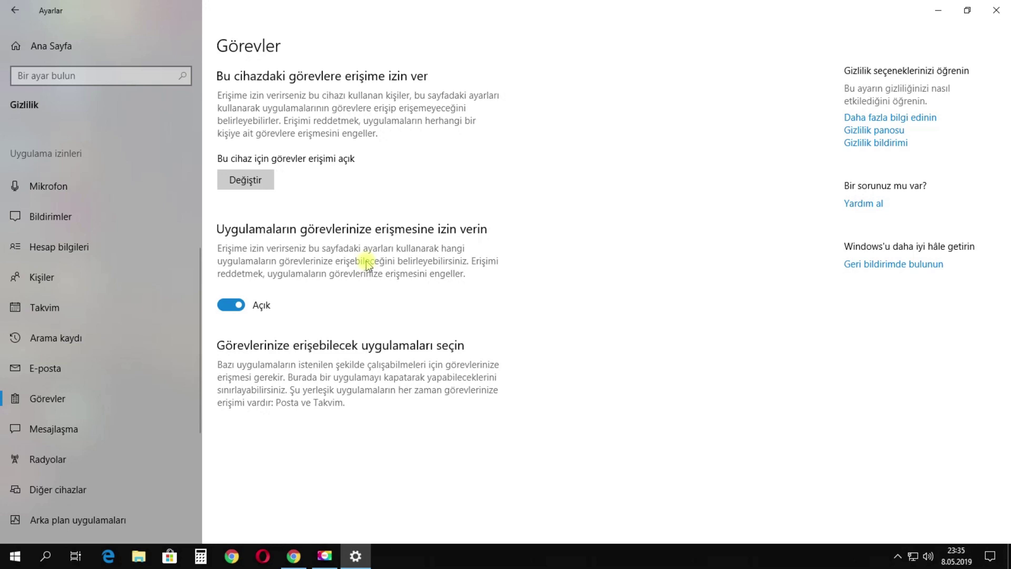
{"action": "left_click", "coordinate": [40, 431]}
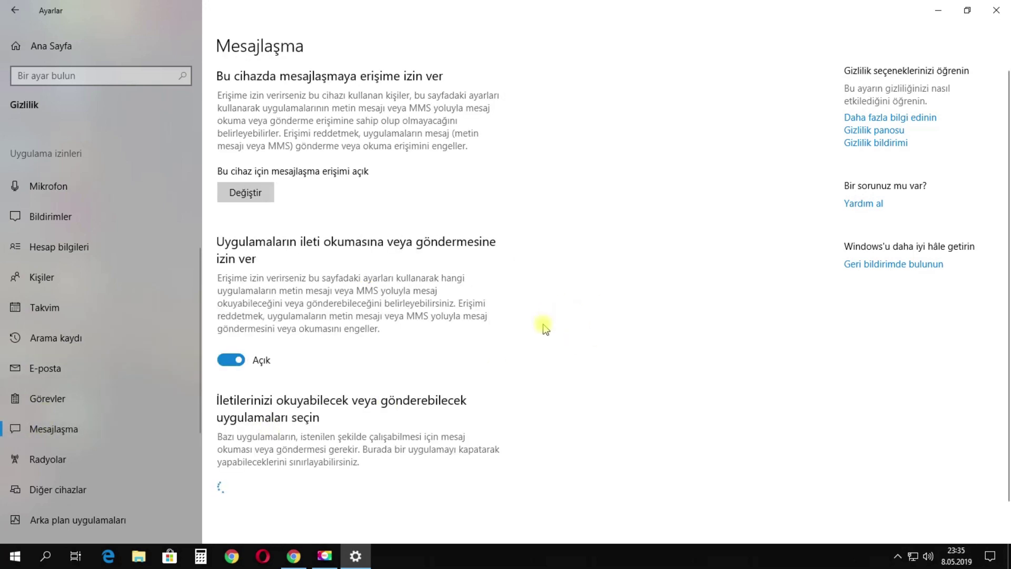
{"action": "scroll", "coordinate": [513, 348], "scroll_direction": "down", "scroll_amount": 1}
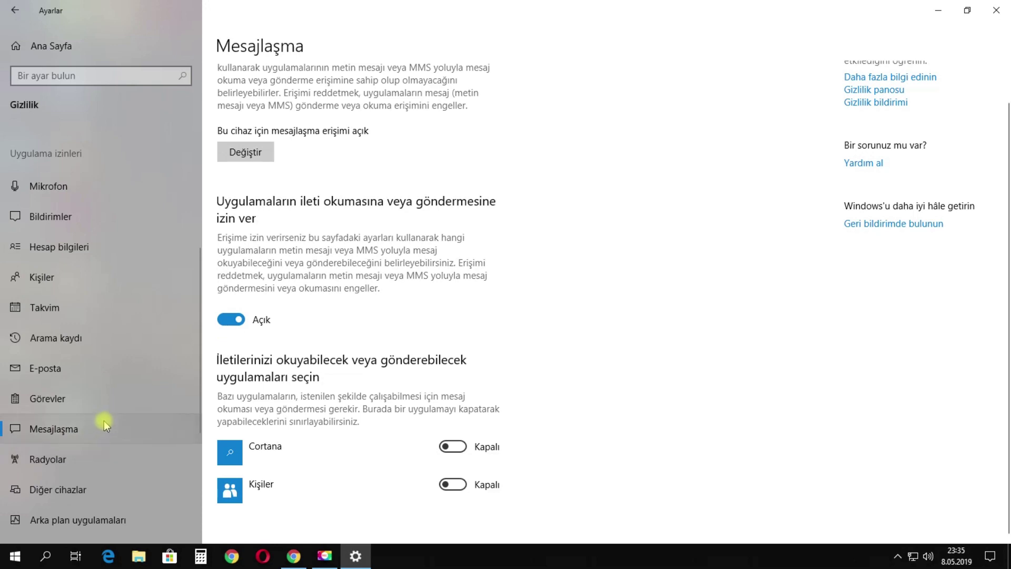
{"action": "scroll", "coordinate": [103, 419], "scroll_direction": "down", "scroll_amount": 3}
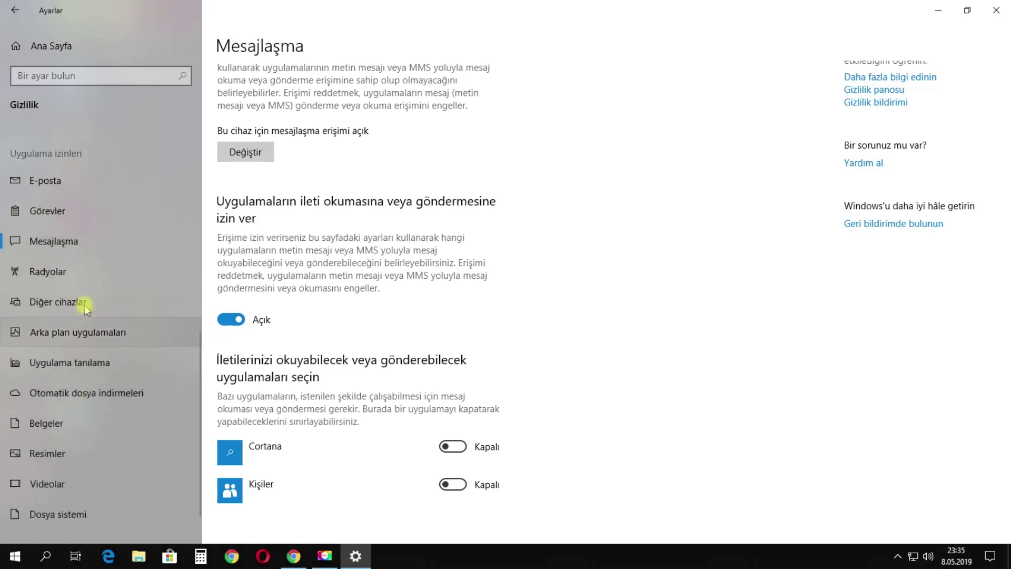
{"action": "scroll", "coordinate": [82, 416], "scroll_direction": "down", "scroll_amount": 1}
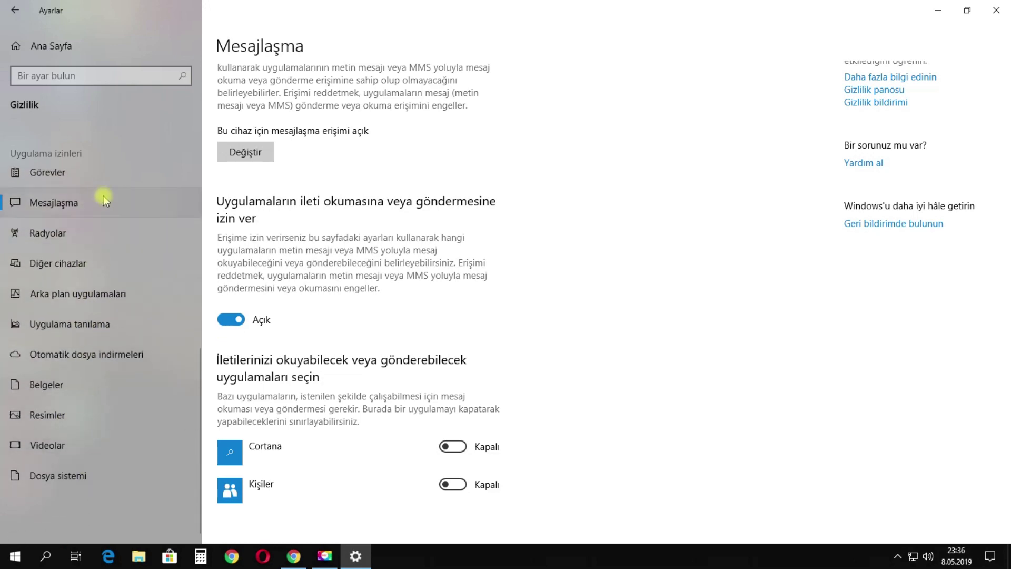
{"action": "scroll", "coordinate": [85, 414], "scroll_direction": "up", "scroll_amount": 2}
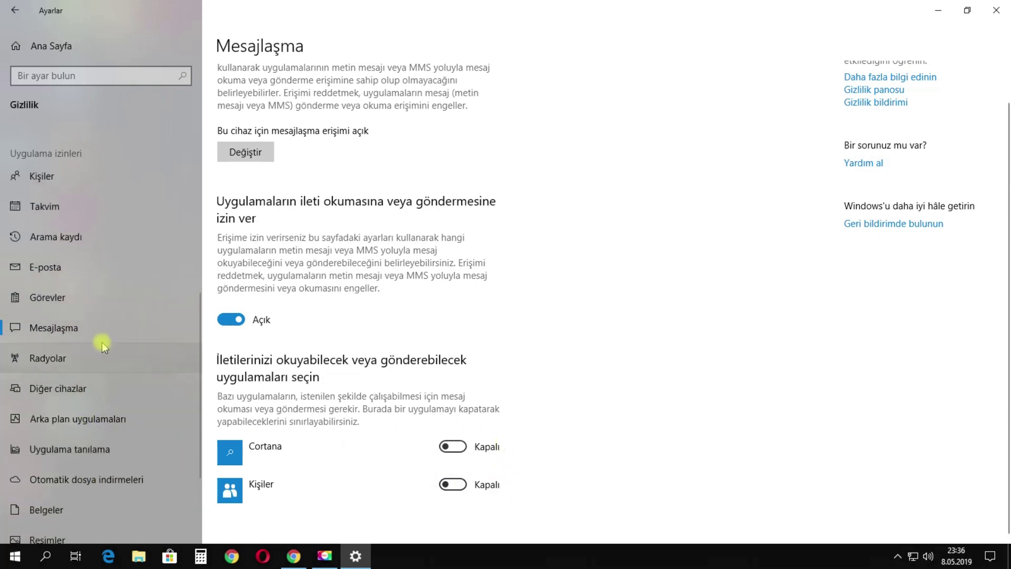
{"action": "scroll", "coordinate": [102, 376], "scroll_direction": "down", "scroll_amount": 2}
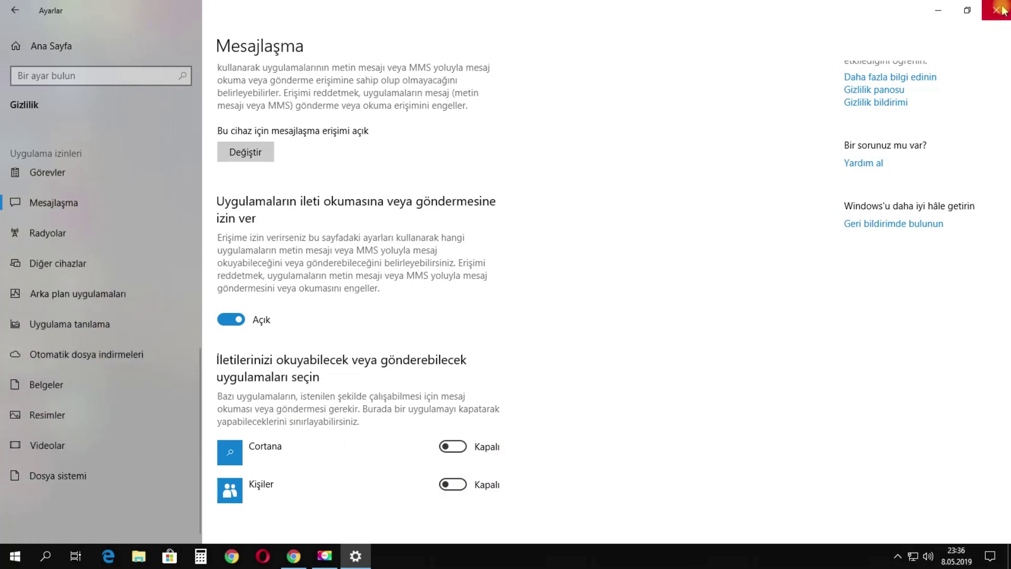
{"action": "left_click", "coordinate": [1002, 11]}
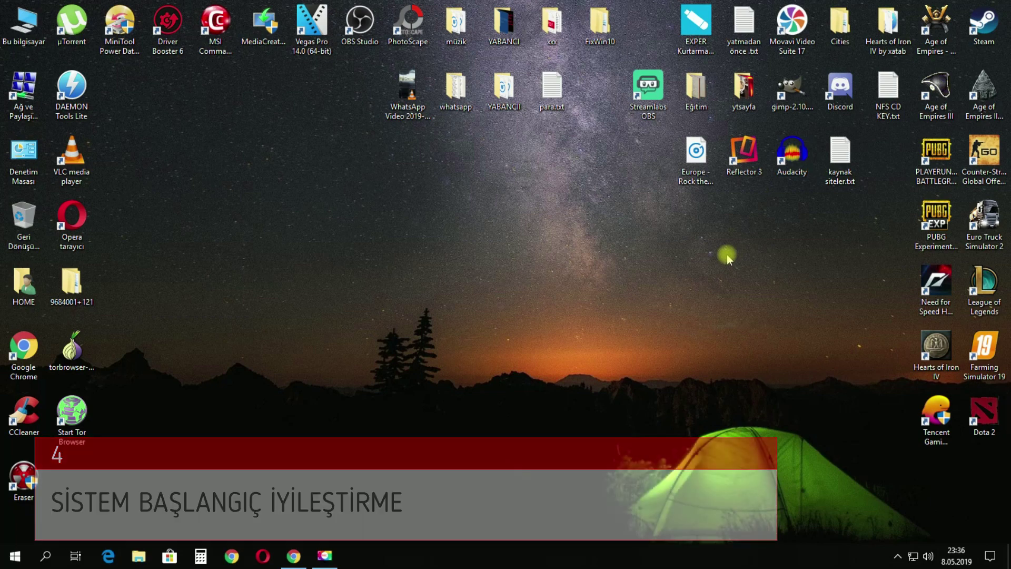
- Search Windows for "göre" and open Görev Yöneticisi on its list of running processes
{"action": "left_click", "coordinate": [46, 553]}
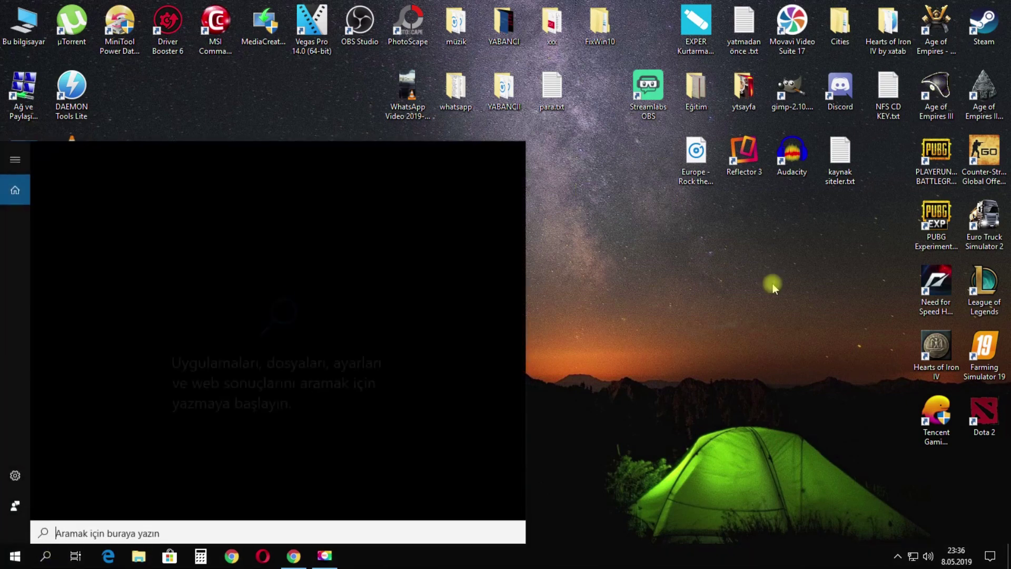
{"action": "type", "text": "göre"}
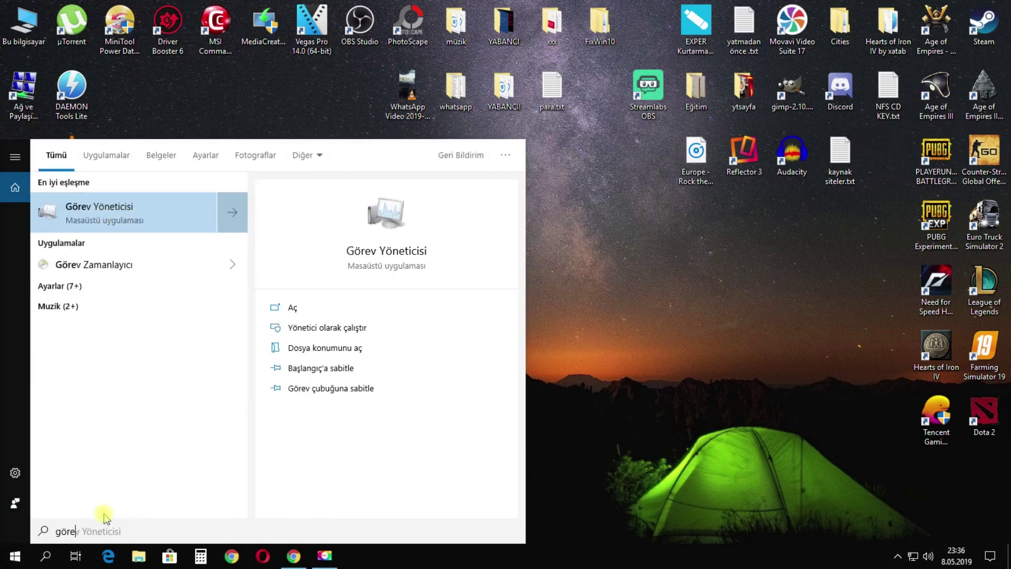
{"action": "left_click", "coordinate": [149, 227]}
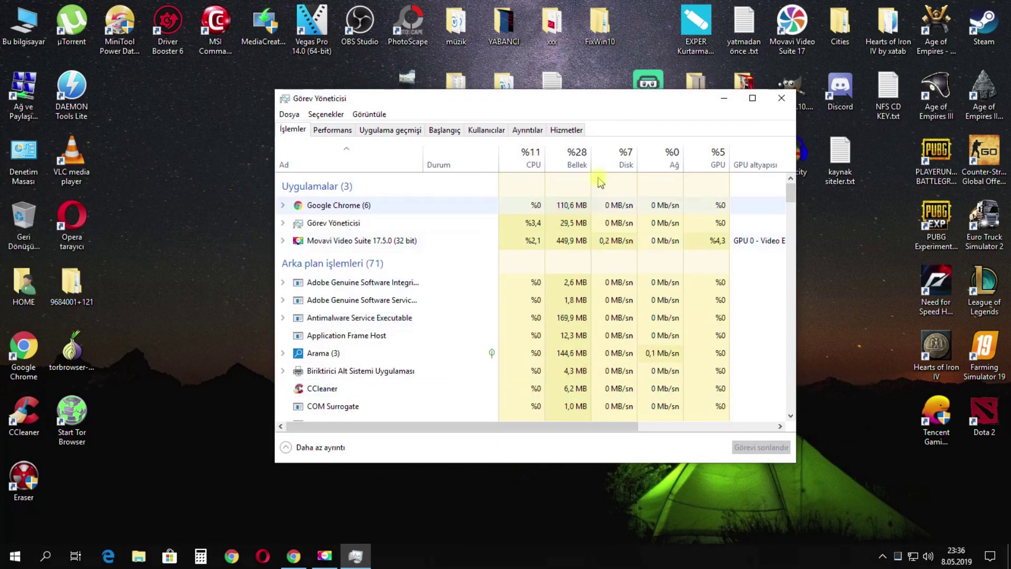
{"action": "left_click_drag", "start_coordinate": [791, 194], "coordinate": [791, 158]}
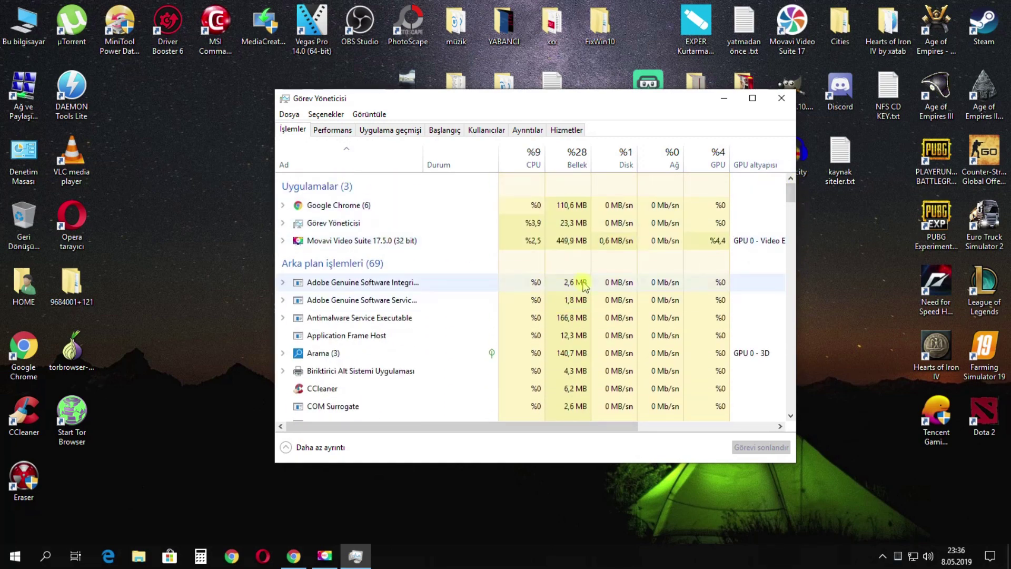
- Examine the Başlangıç list in Görev Yöneticisi for each startup program's status and startup impact
{"action": "left_click", "coordinate": [445, 132]}
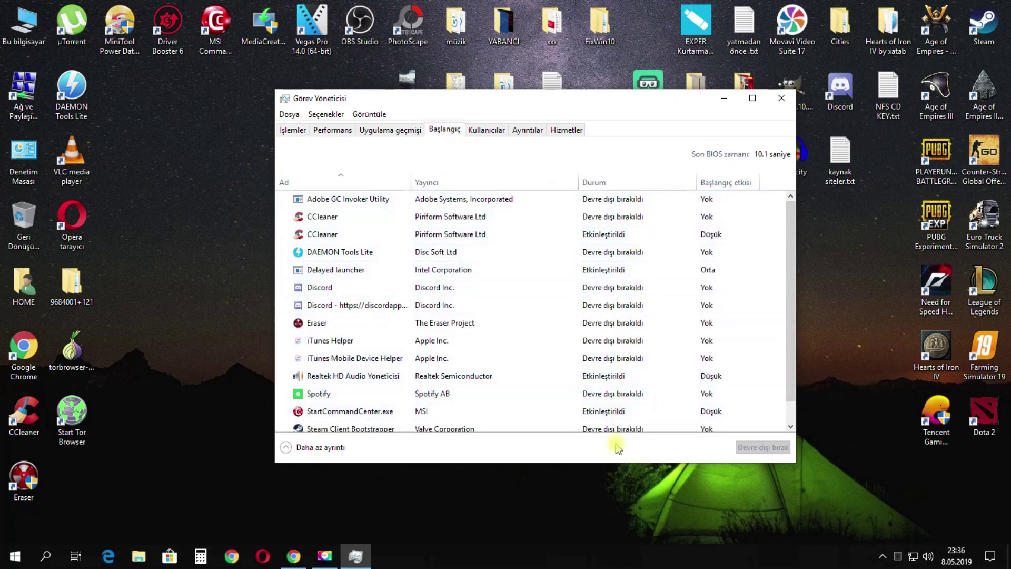
{"action": "left_click_drag", "start_coordinate": [790, 369], "coordinate": [794, 302]}
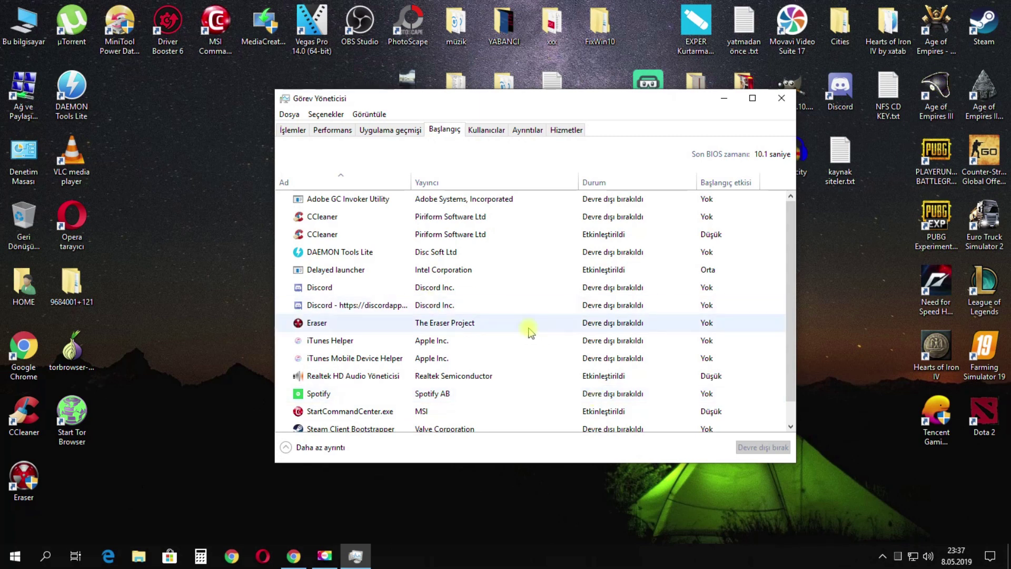
{"action": "scroll", "coordinate": [525, 327], "scroll_direction": "down", "scroll_amount": 1}
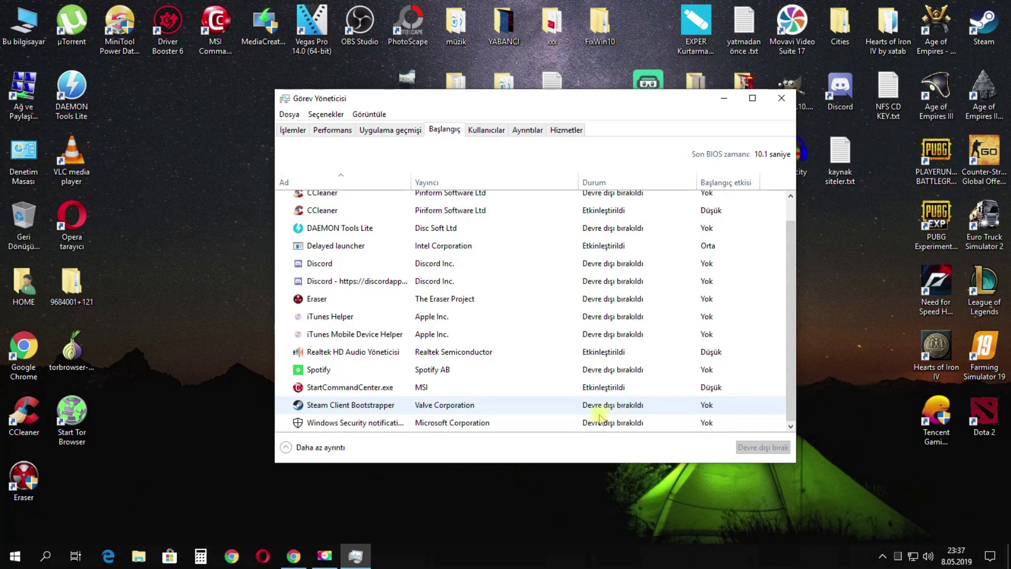
- Recheck the enabled and disabled startup programs through the end of the Başlangıç list, and close Görev Yöneticisi
{"action": "scroll", "coordinate": [603, 408], "scroll_direction": "up", "scroll_amount": 1}
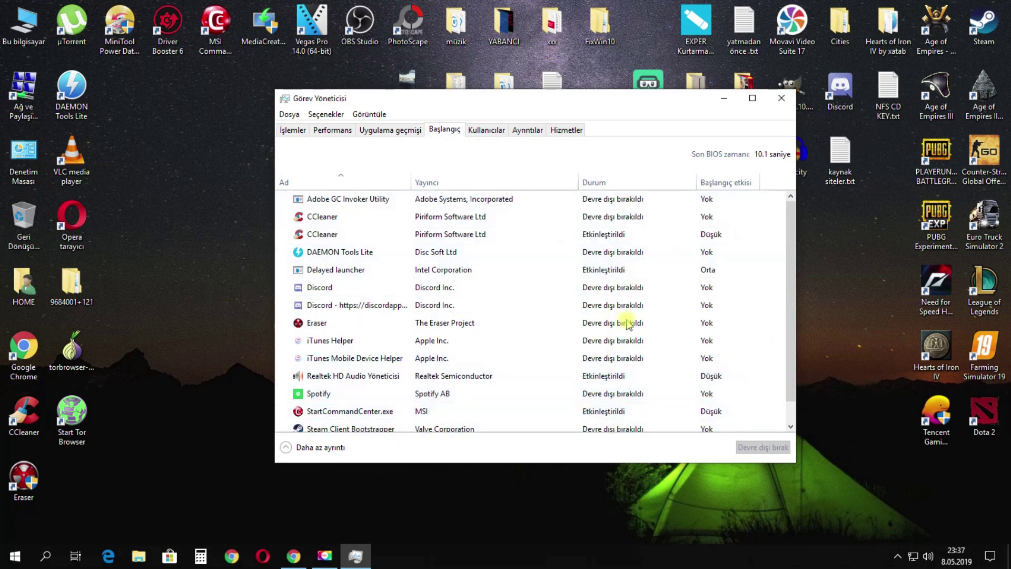
{"action": "scroll", "coordinate": [587, 308], "scroll_direction": "down", "scroll_amount": 1}
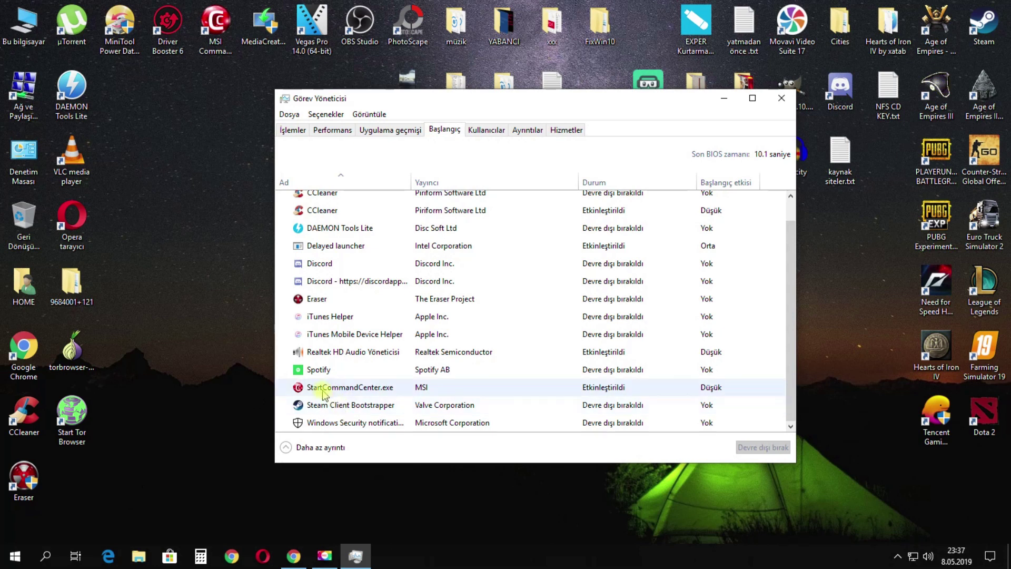
{"action": "scroll", "coordinate": [386, 328], "scroll_direction": "up", "scroll_amount": 1}
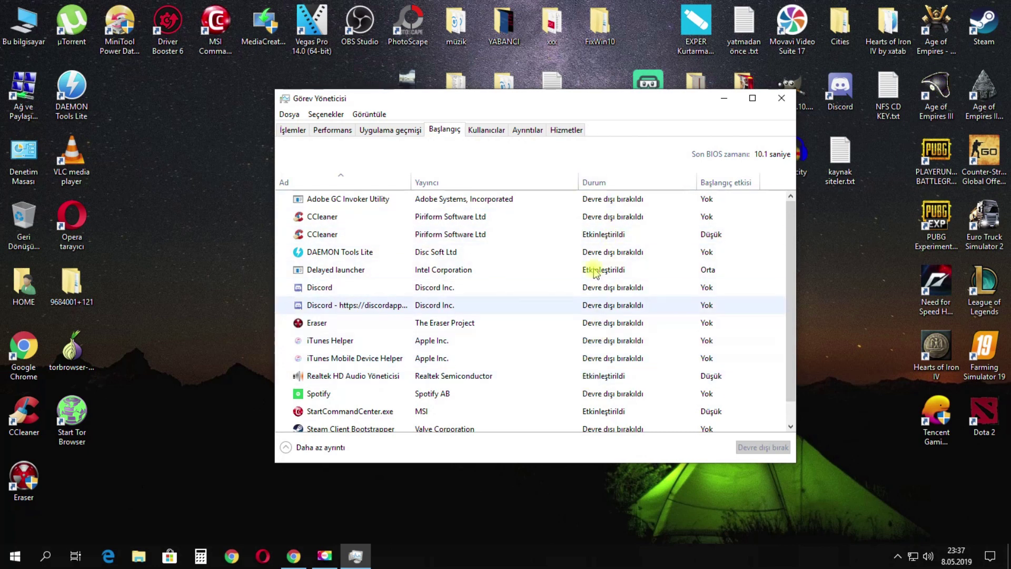
{"action": "scroll", "coordinate": [587, 334], "scroll_direction": "down", "scroll_amount": 1}
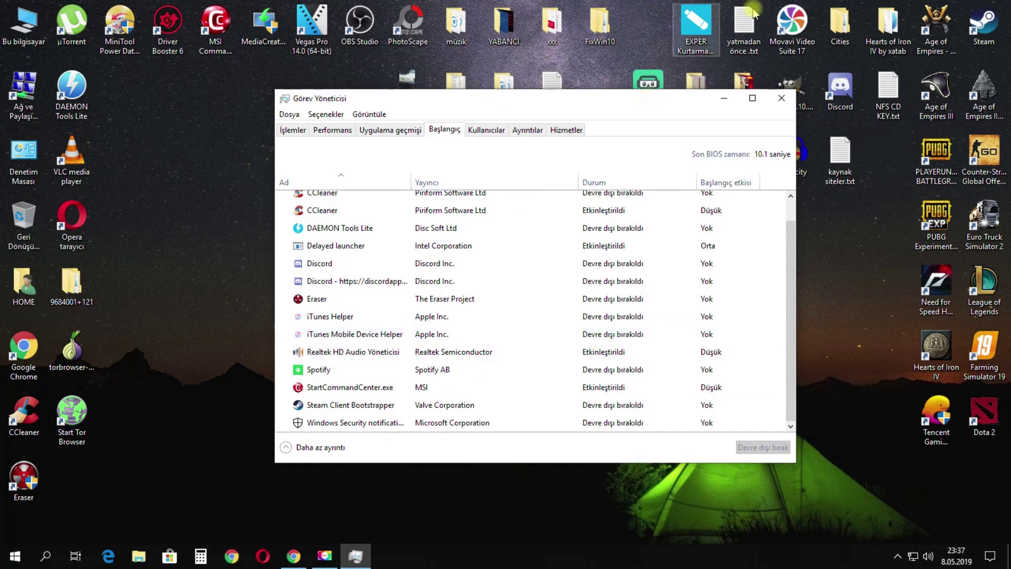
{"action": "left_click", "coordinate": [782, 101]}
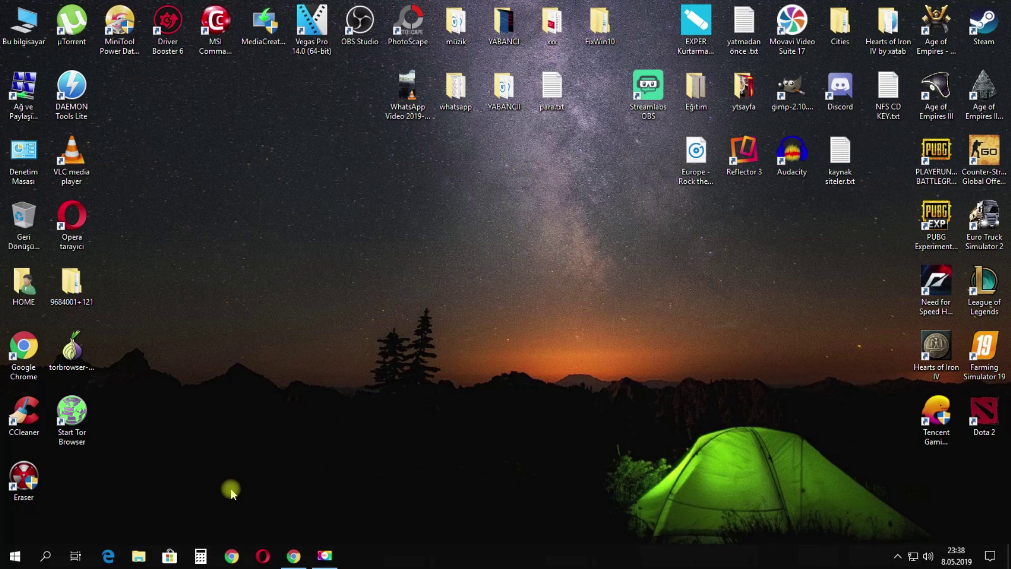
- Search Windows for "çalış", open Çalıştır and use it to open the C:\Windows\Temp folder
{"action": "key", "text": "super+r"}
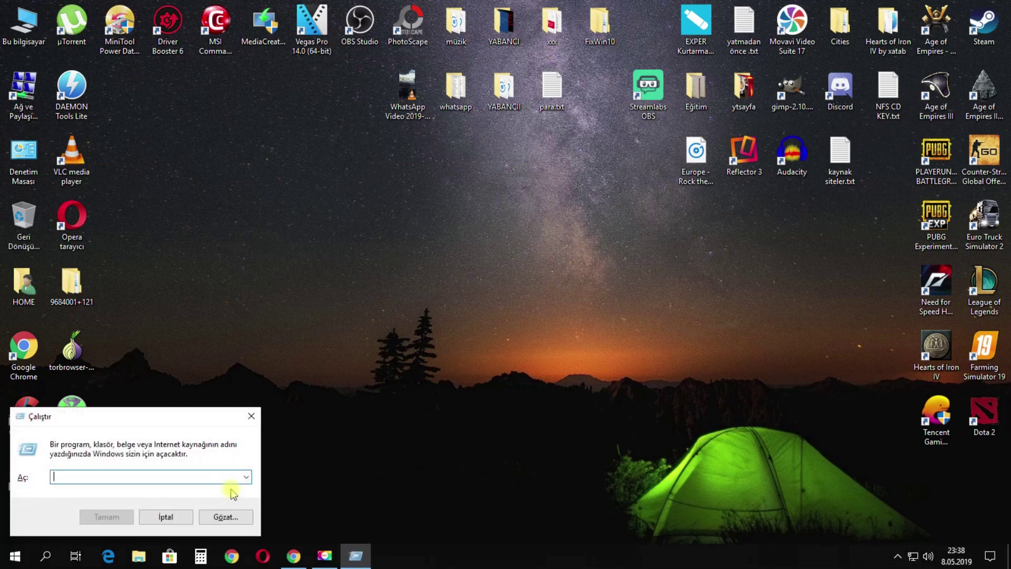
{"action": "left_click", "coordinate": [251, 416]}
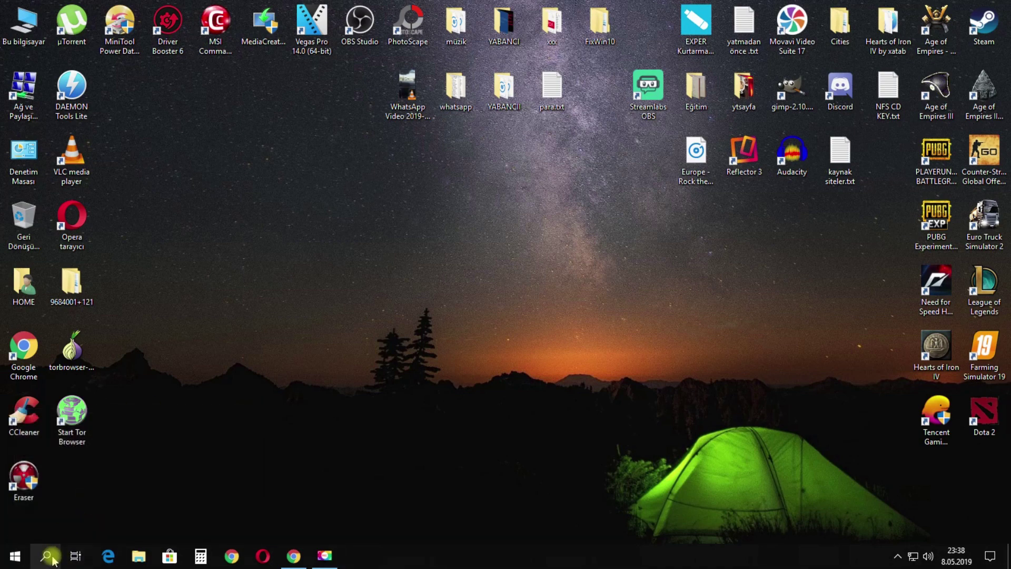
{"action": "left_click", "coordinate": [52, 559]}
{"action": "type", "text": "çalış"}
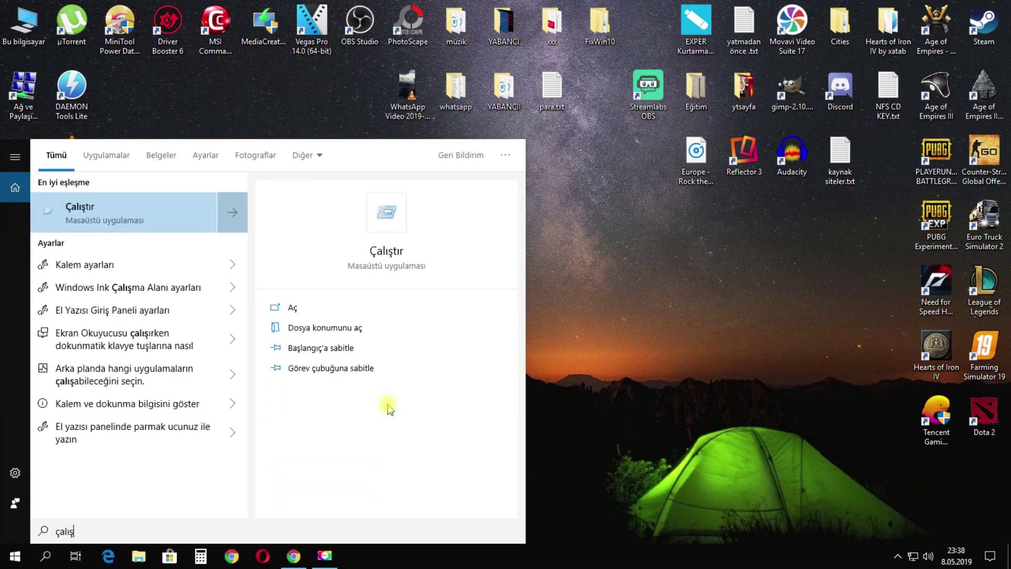
{"action": "left_click", "coordinate": [158, 219]}
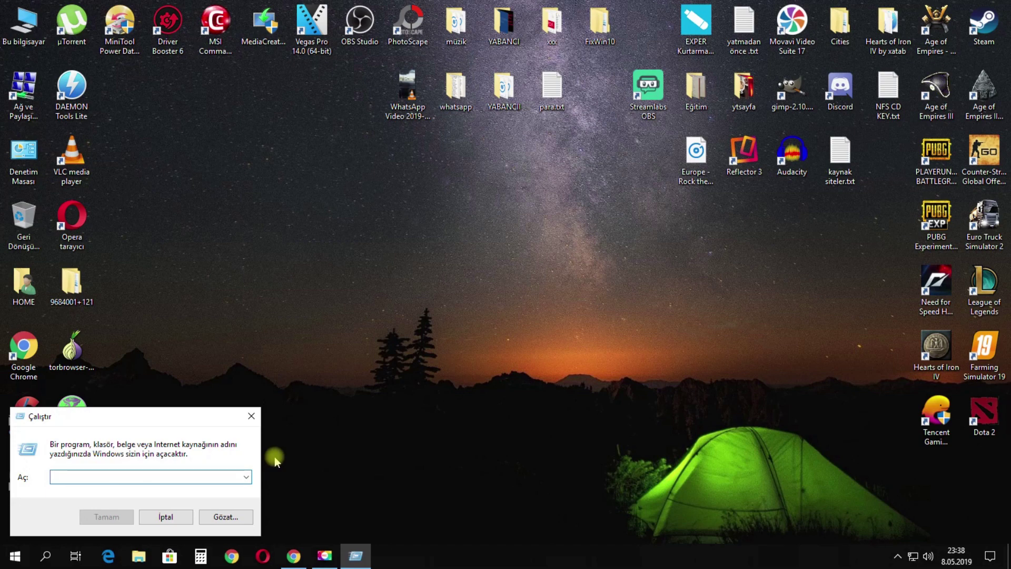
{"action": "type", "text": "tem"}
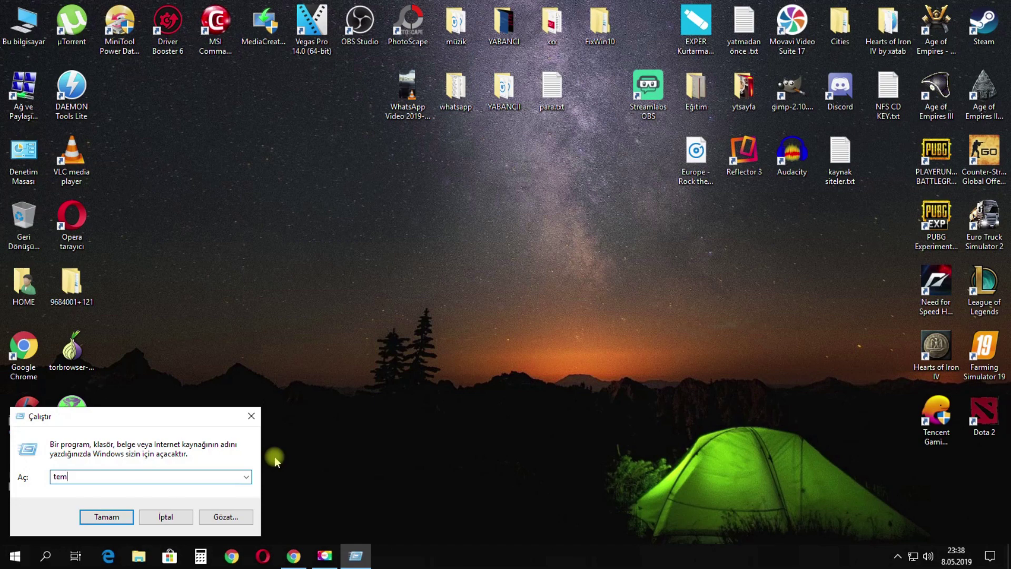
{"action": "type", "text": "t"}
{"action": "key", "text": "BackSpace"}
{"action": "key", "text": "Return"}
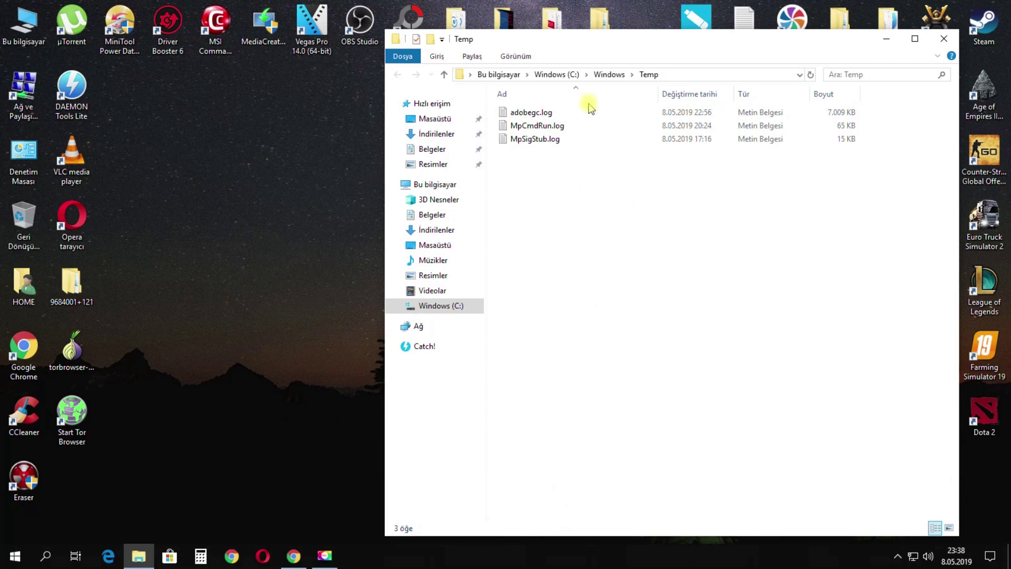
- Delete all log files in the Windows\Temp folder, skipping the file in use, and close the folder
{"action": "left_click_drag", "start_coordinate": [831, 473], "coordinate": [500, 110]}
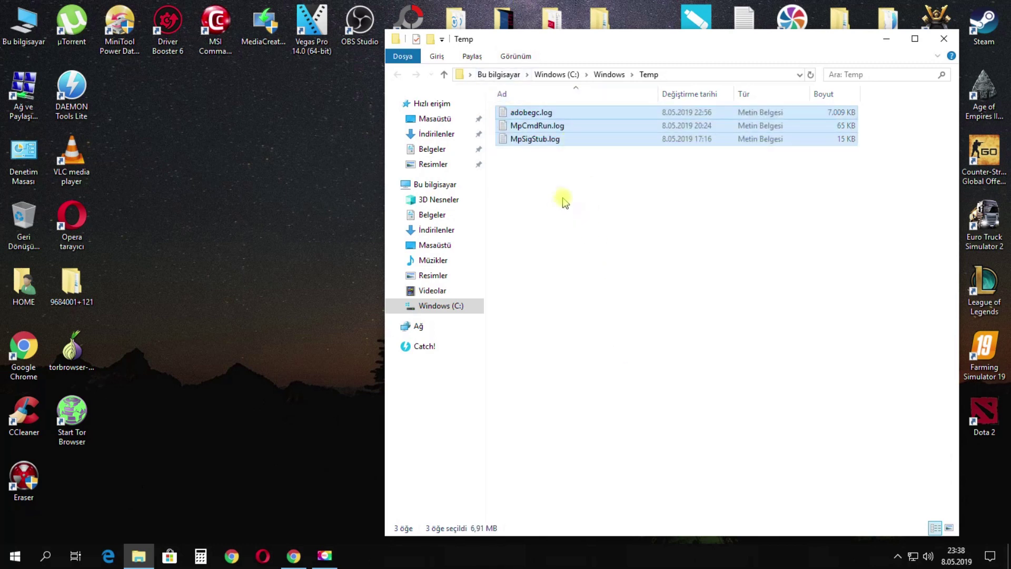
{"action": "right_click", "coordinate": [612, 126]}
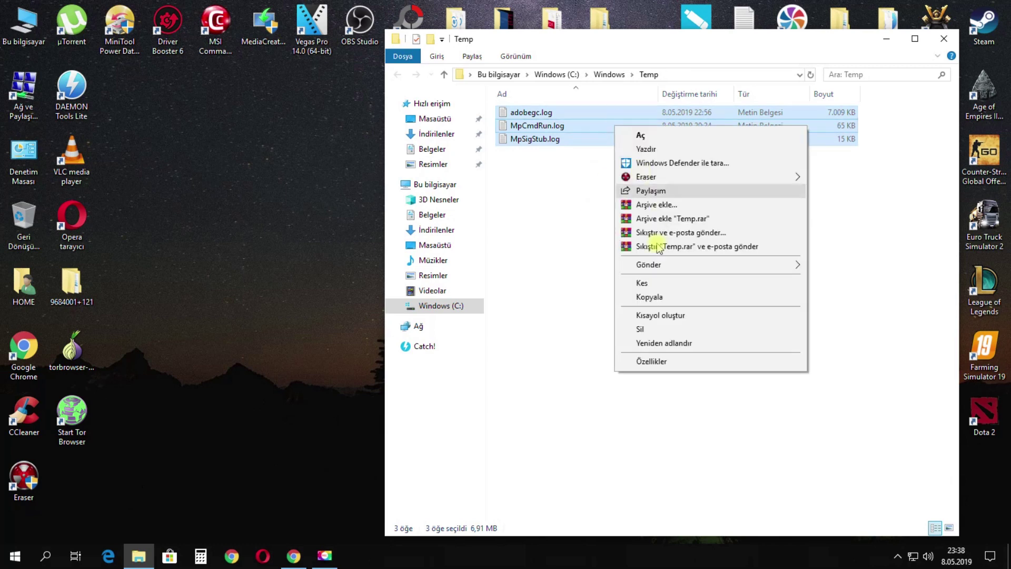
{"action": "left_click", "coordinate": [642, 329]}
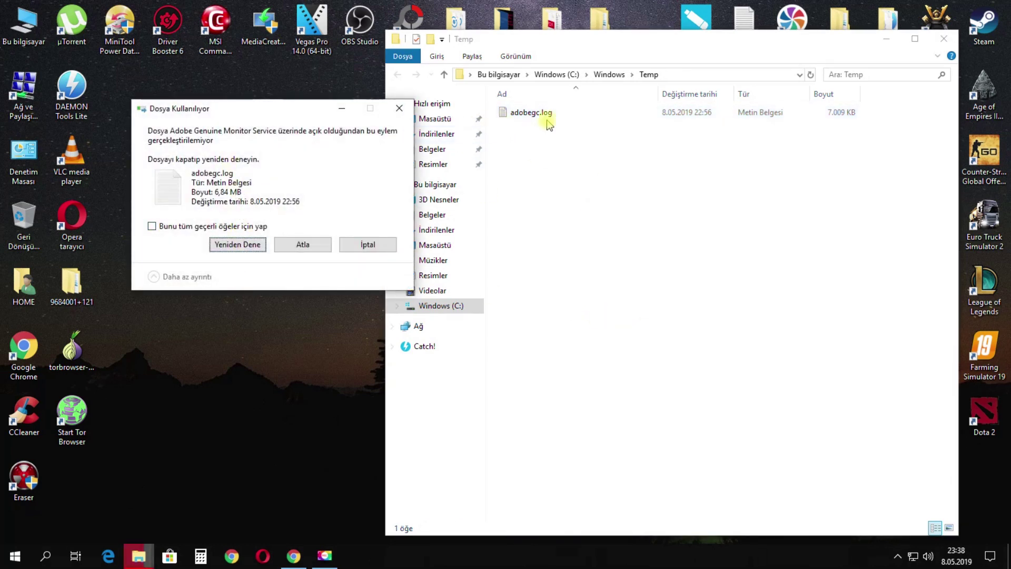
{"action": "left_click", "coordinate": [311, 246]}
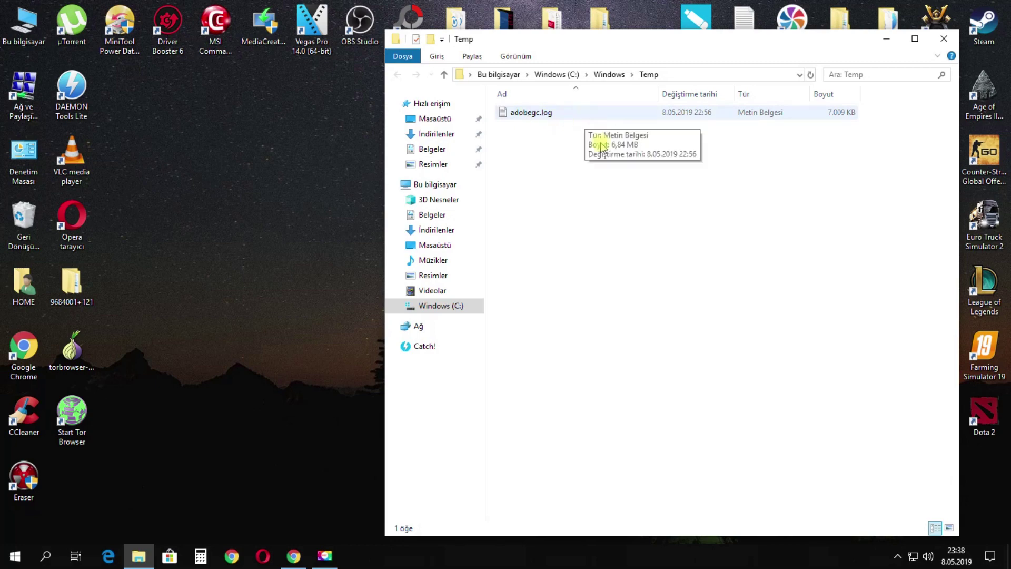
{"action": "left_click", "coordinate": [944, 39]}
- Search Windows for "çalıştır", open Çalıştır and run %temp% to open the user's temporary files folder
{"action": "left_click", "coordinate": [17, 555]}
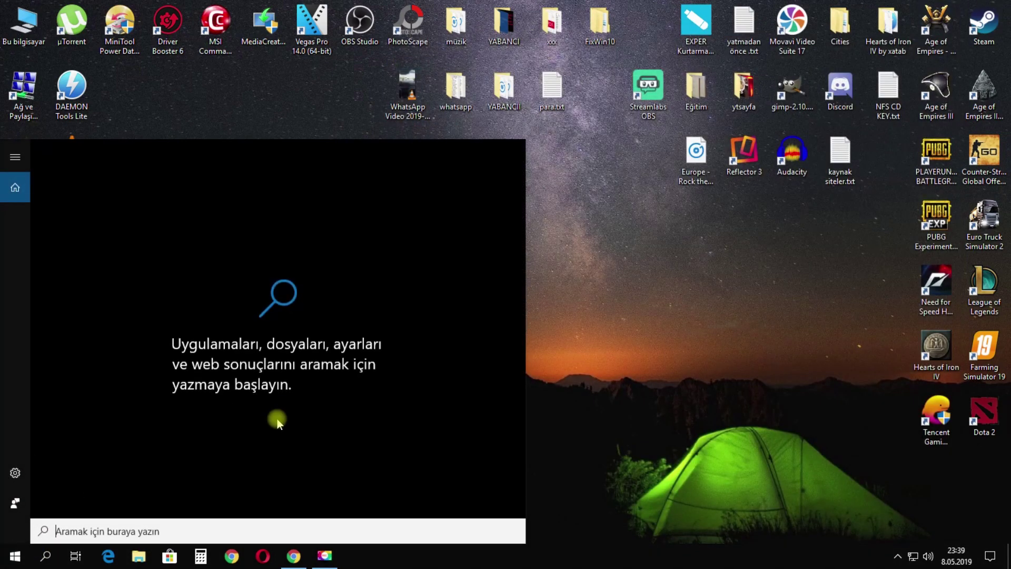
{"action": "type", "text": "çalıştır"}
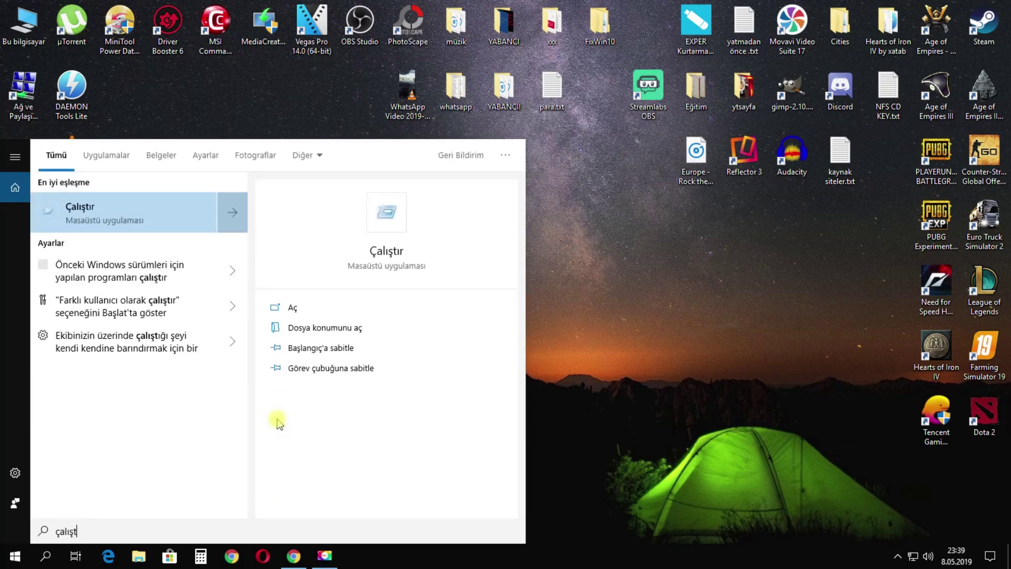
{"action": "left_click", "coordinate": [147, 219]}
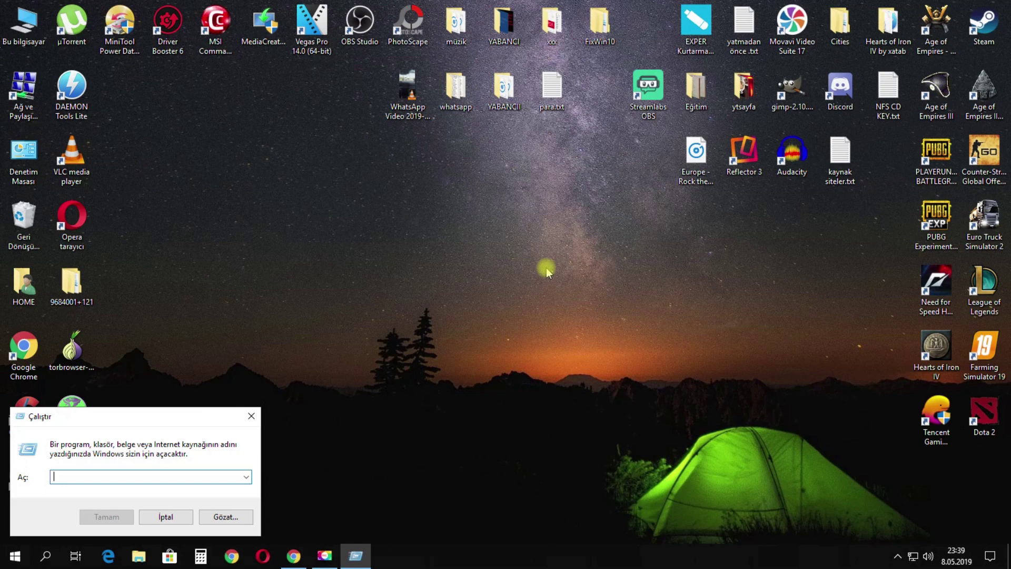
{"action": "type", "text": "%temp%"}
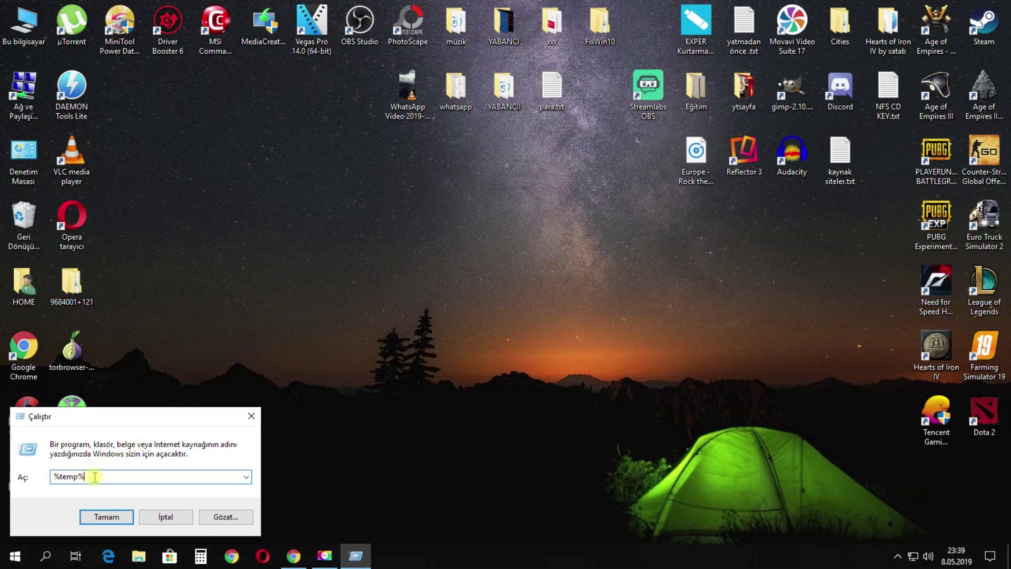
{"action": "left_click", "coordinate": [107, 516]}
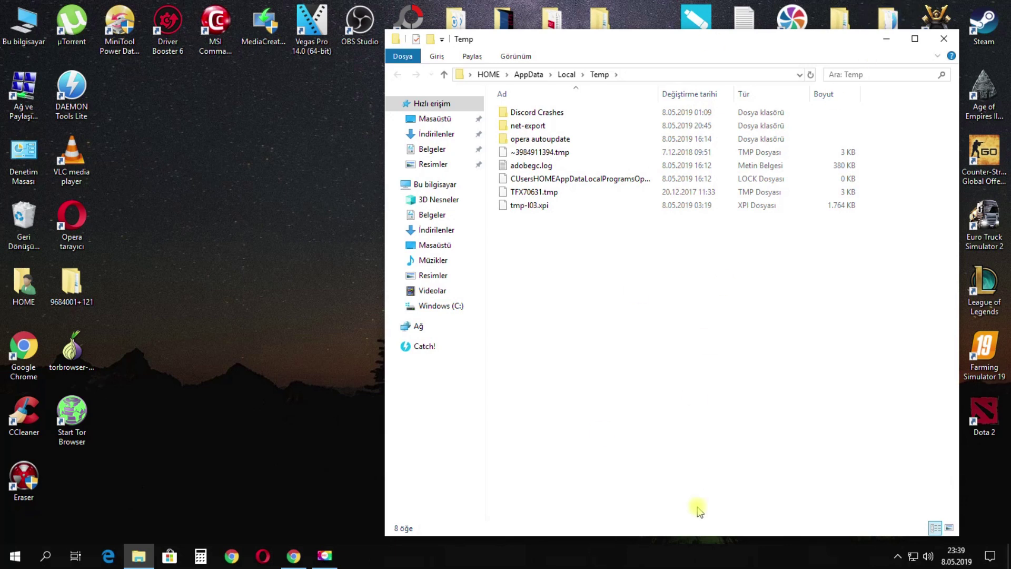
- Delete all files and folders in AppData\Local\Temp and close the folder window
{"action": "left_click_drag", "start_coordinate": [825, 501], "coordinate": [529, 110]}
{"action": "right_click", "coordinate": [543, 155]}
{"action": "left_click", "coordinate": [598, 349]}
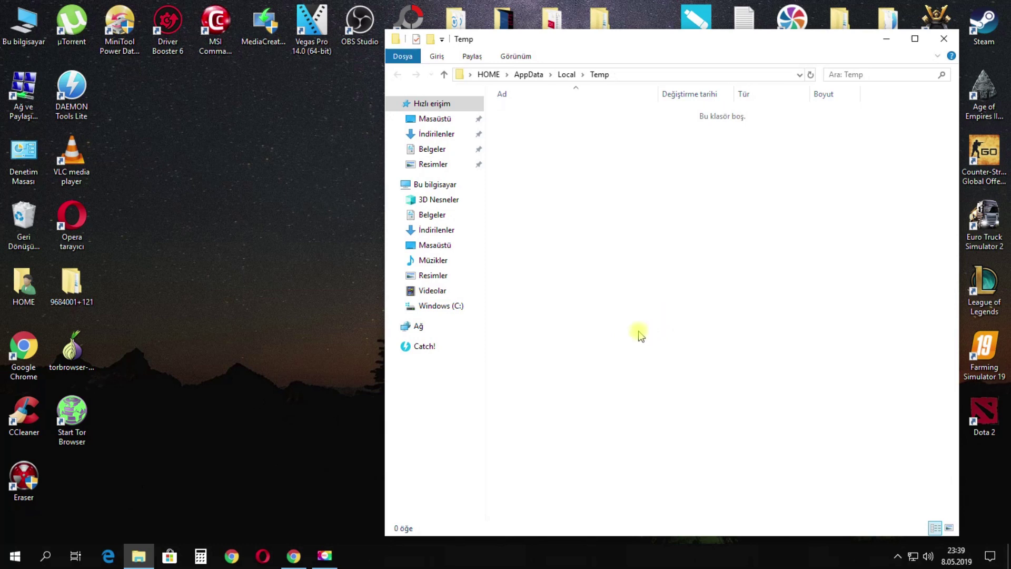
{"action": "right_click", "coordinate": [18, 211]}
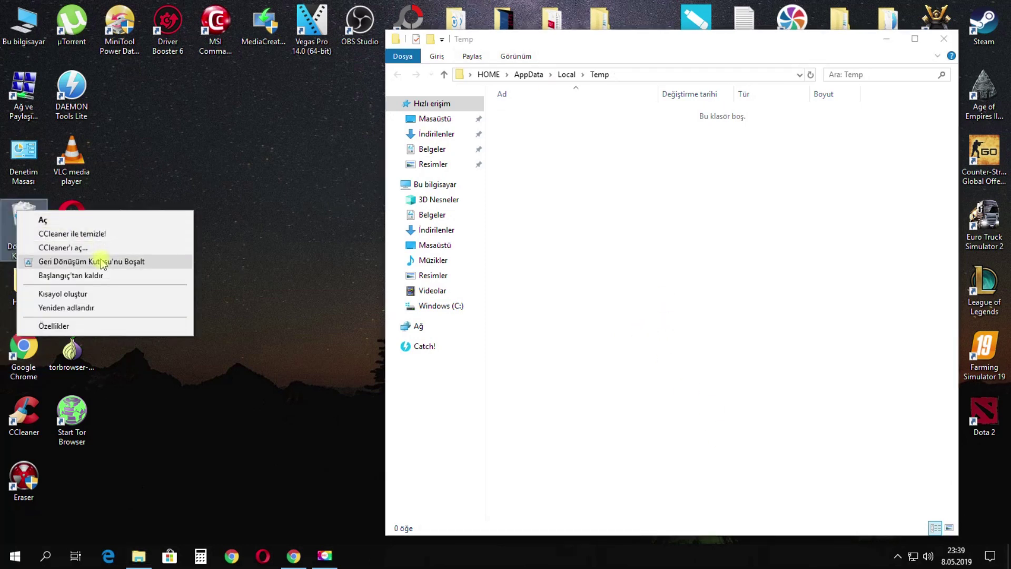
{"action": "left_click", "coordinate": [251, 170]}
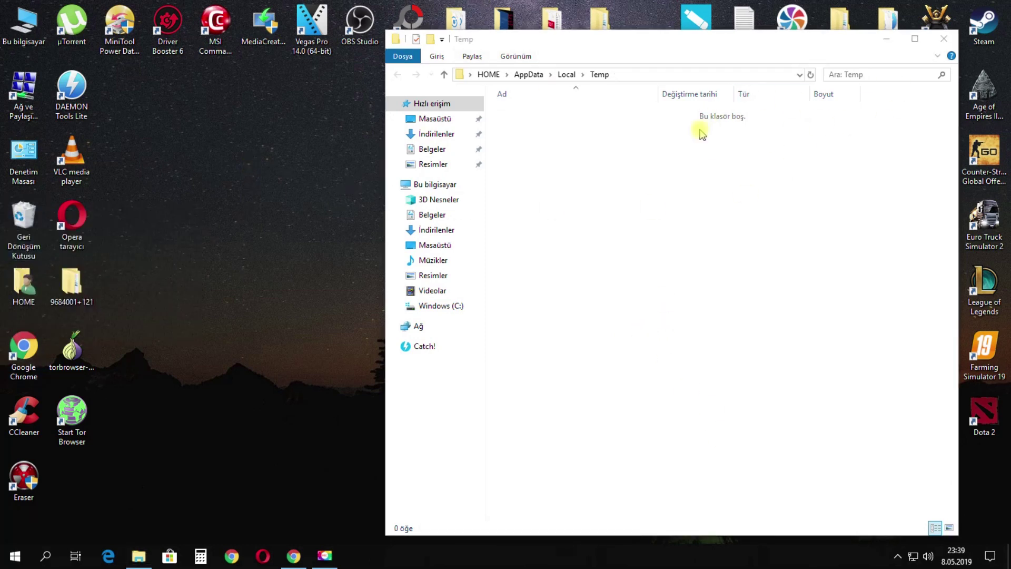
{"action": "left_click", "coordinate": [915, 66]}
{"action": "key", "text": "alt+F4"}
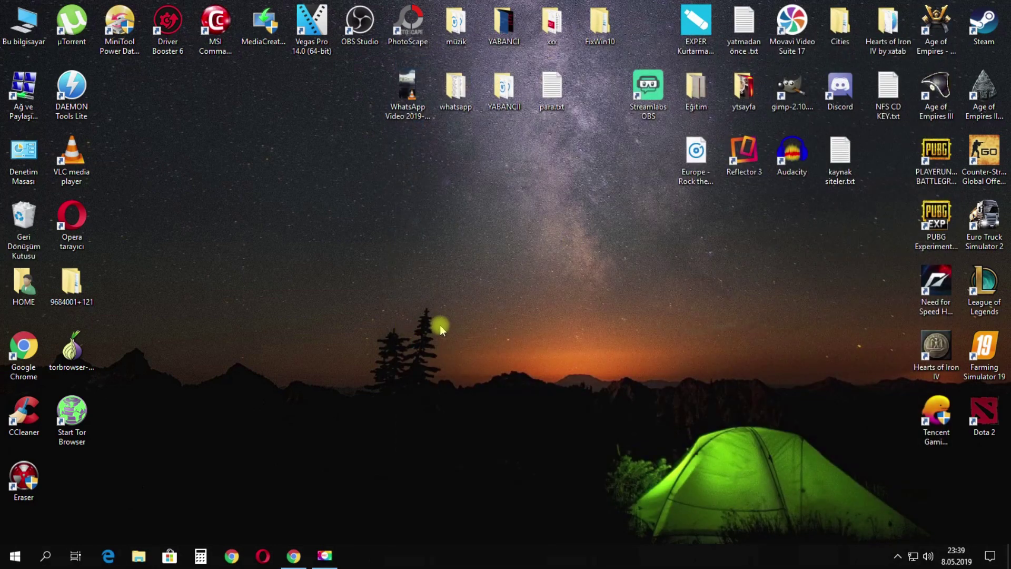
- Open Çalıştır from Windows search again and run prefetch to open the Windows\Prefetch folder
{"action": "left_click", "coordinate": [46, 554]}
{"action": "type", "text": "çalıştır"}
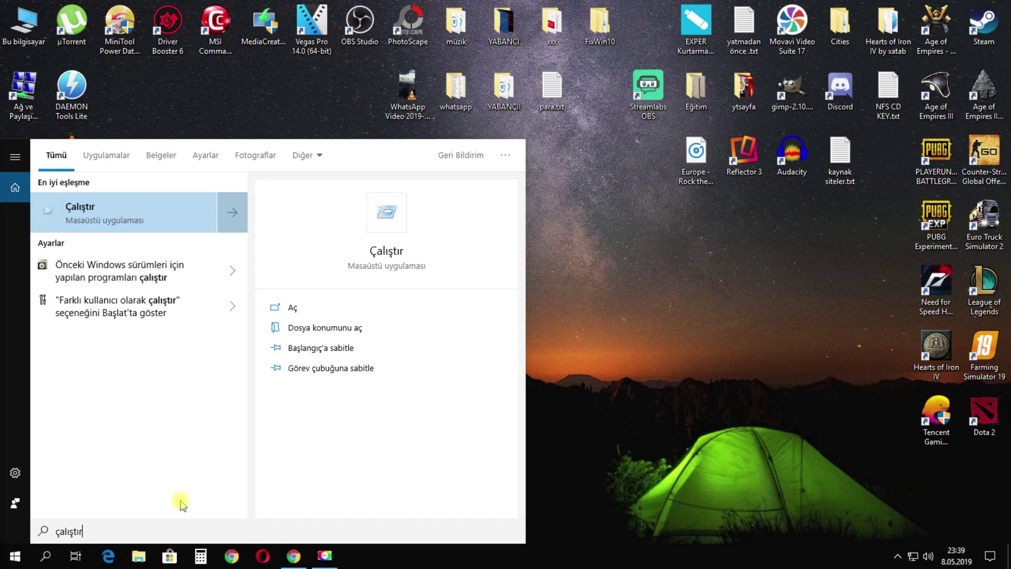
{"action": "key", "text": "Return"}
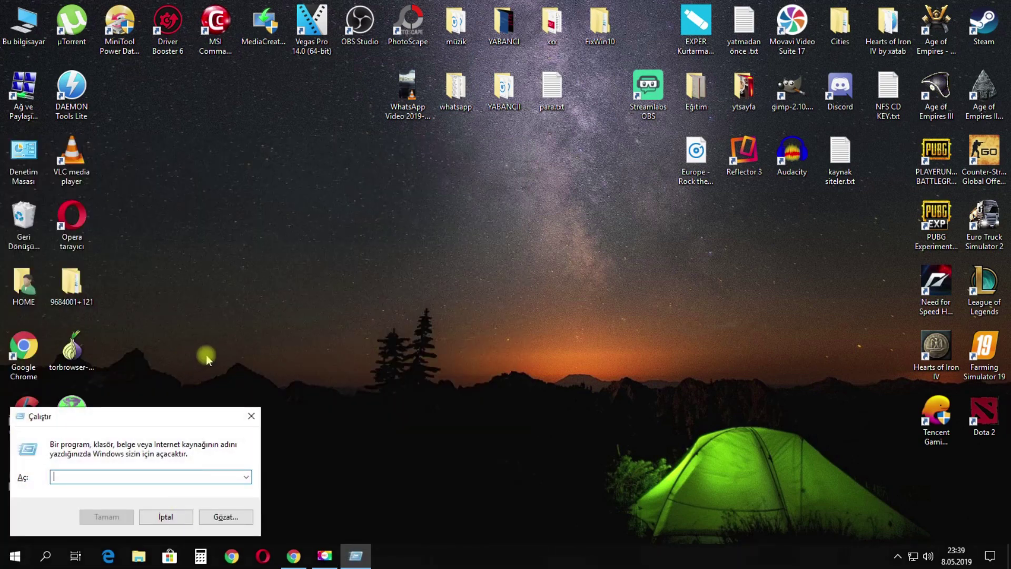
{"action": "type", "text": "prefect"}
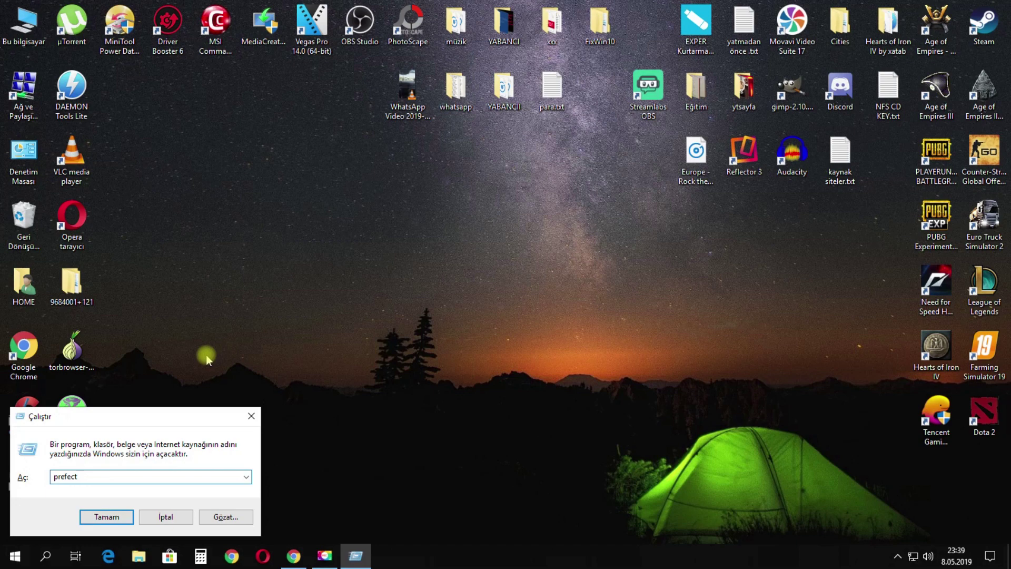
{"action": "left_click", "coordinate": [58, 476]}
{"action": "key", "text": "shift+End"}
{"action": "type", "text": "t"}
{"action": "left_click", "coordinate": [112, 517]}
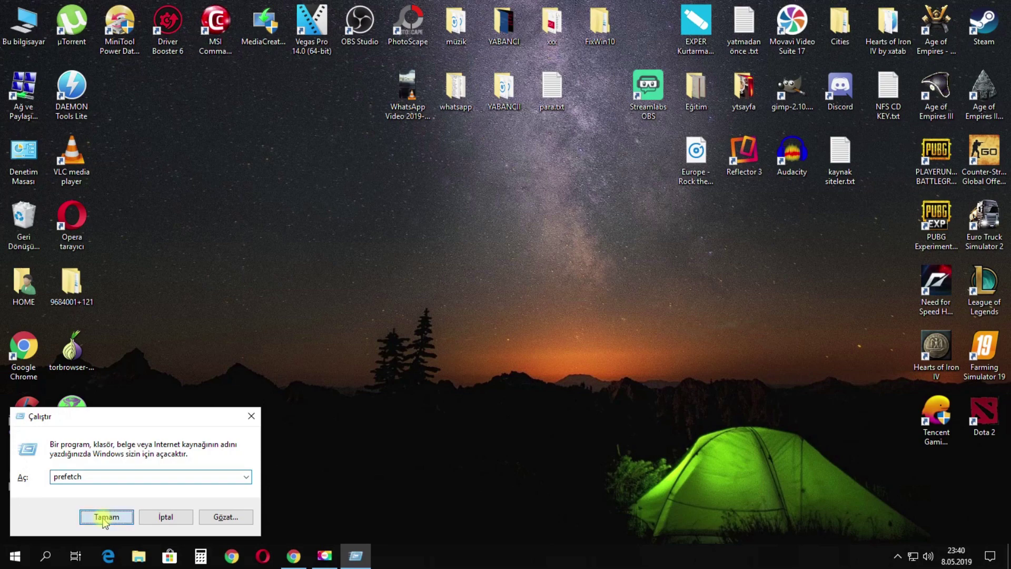
- Delete all files and folders in the Windows\Prefetch folder and close the folder window
{"action": "scroll", "coordinate": [634, 372], "scroll_direction": "down", "scroll_amount": 15}
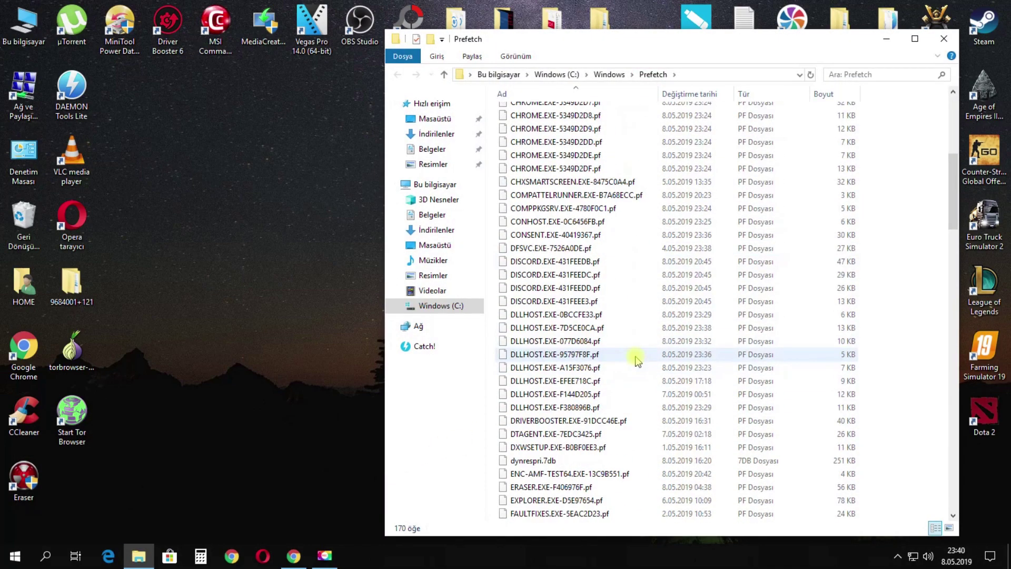
{"action": "scroll", "coordinate": [638, 360], "scroll_direction": "down", "scroll_amount": 20}
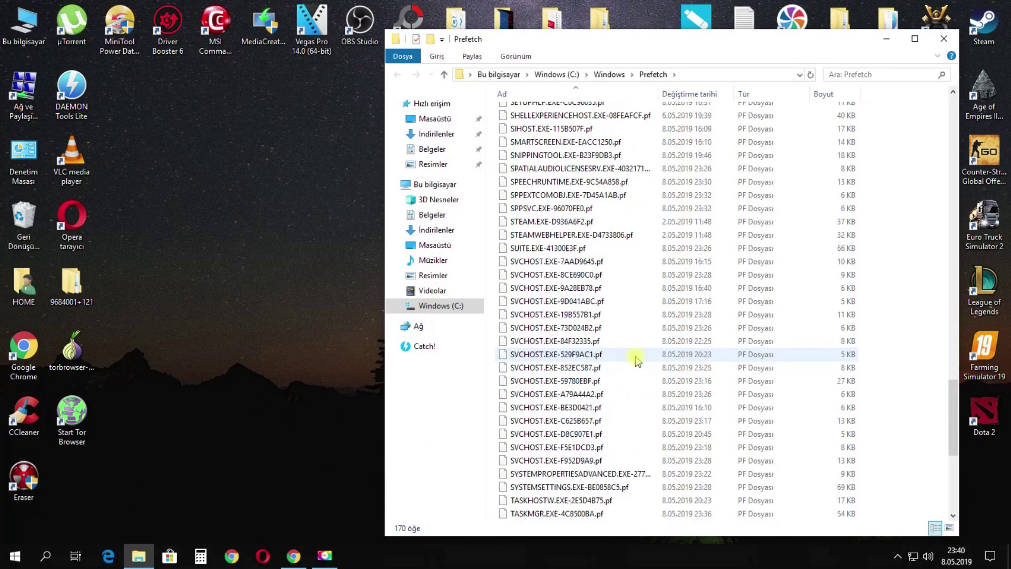
{"action": "scroll", "coordinate": [637, 360], "scroll_direction": "down", "scroll_amount": 2}
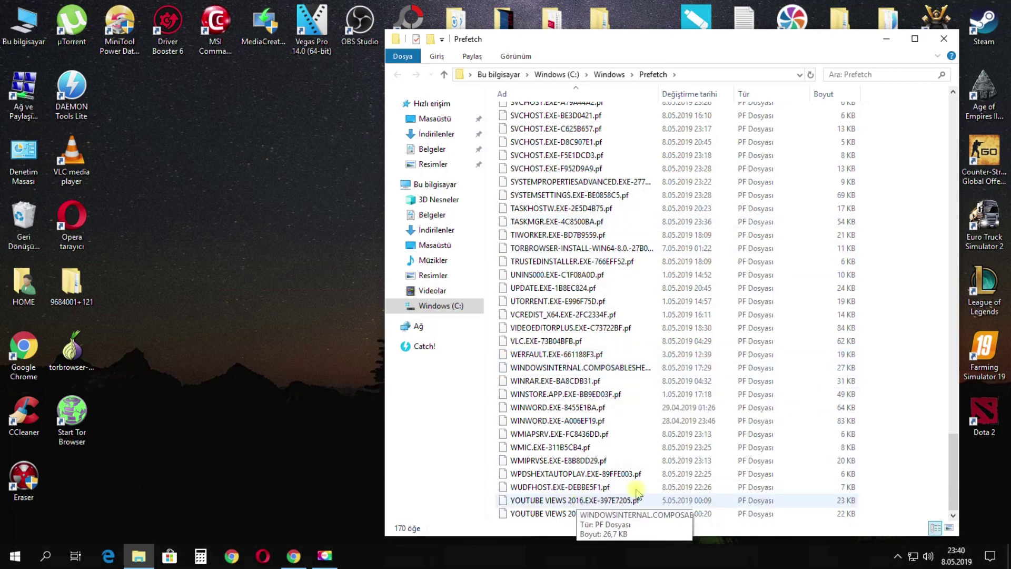
{"action": "left_click", "coordinate": [852, 396]}
{"action": "scroll", "coordinate": [651, 334], "scroll_direction": "up", "scroll_amount": 12}
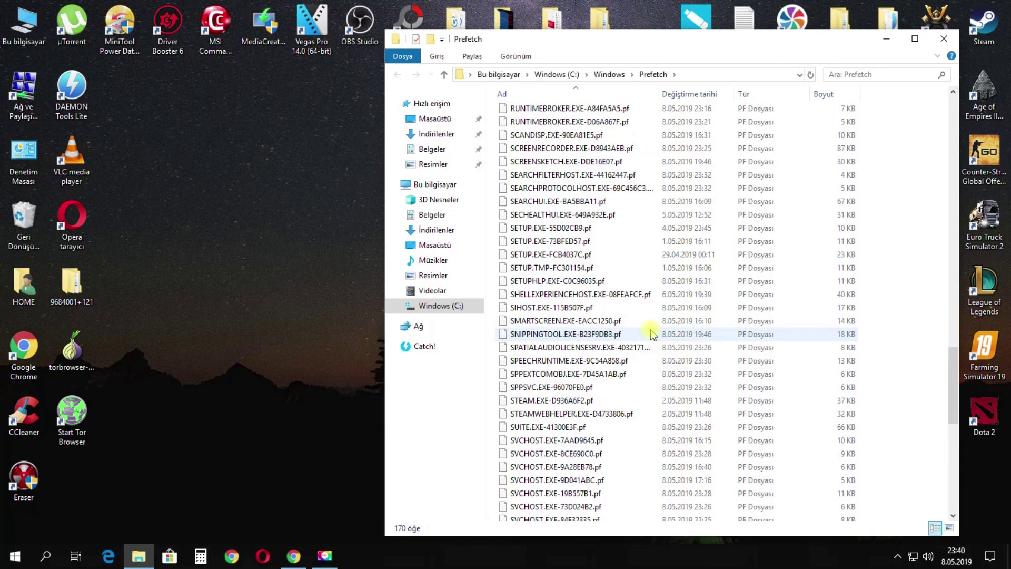
{"action": "left_click_drag", "start_coordinate": [952, 358], "coordinate": [951, 132]}
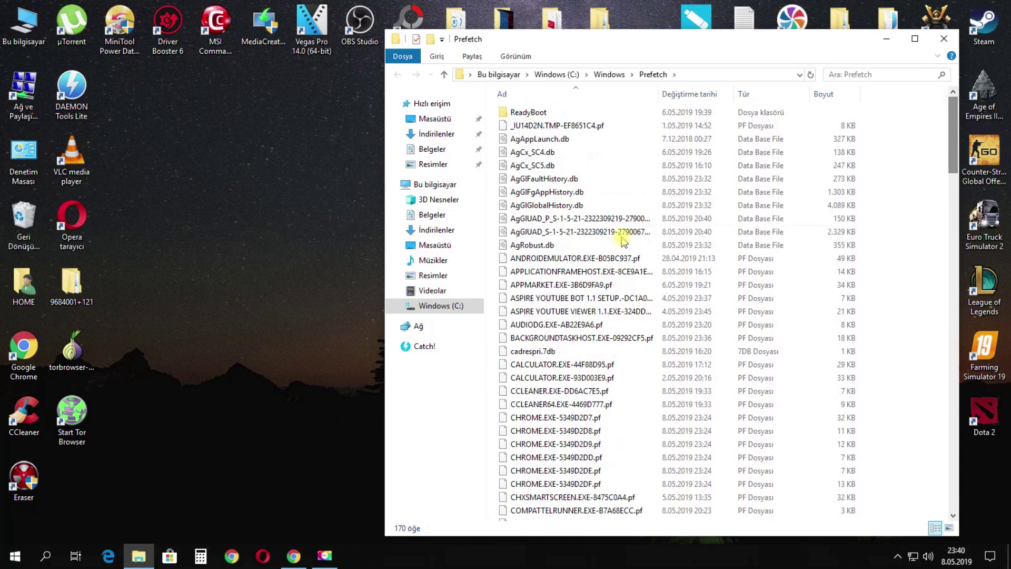
{"action": "left_click", "coordinate": [634, 236]}
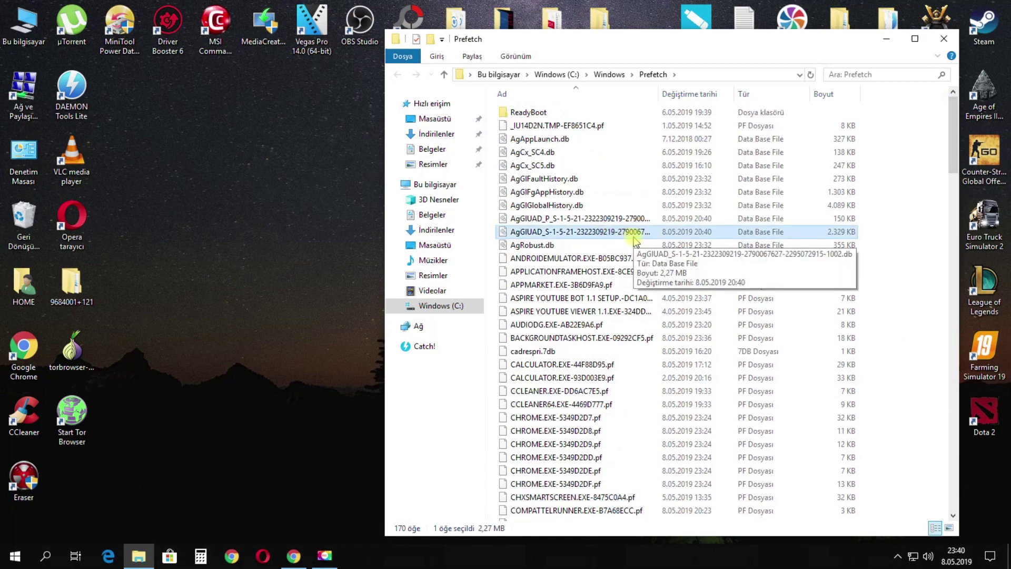
{"action": "key", "text": "ctrl+a"}
{"action": "right_click", "coordinate": [584, 228]}
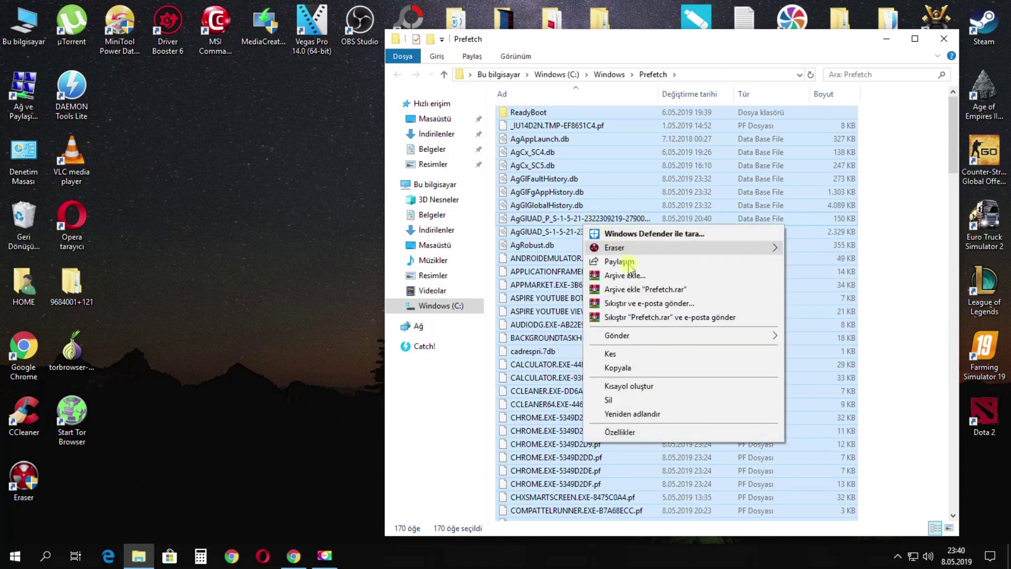
{"action": "left_click", "coordinate": [608, 401]}
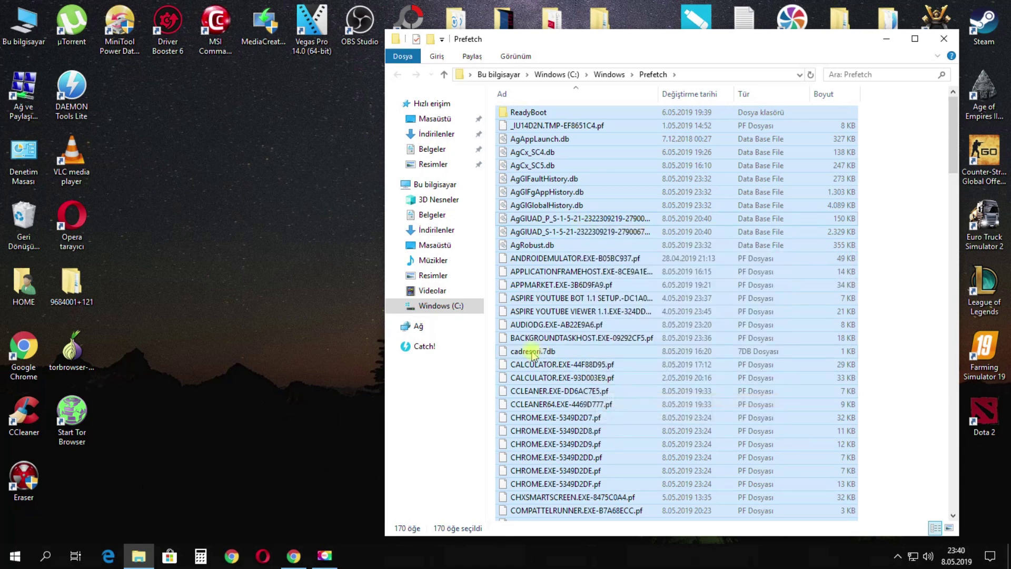
{"action": "left_click", "coordinate": [532, 233]}
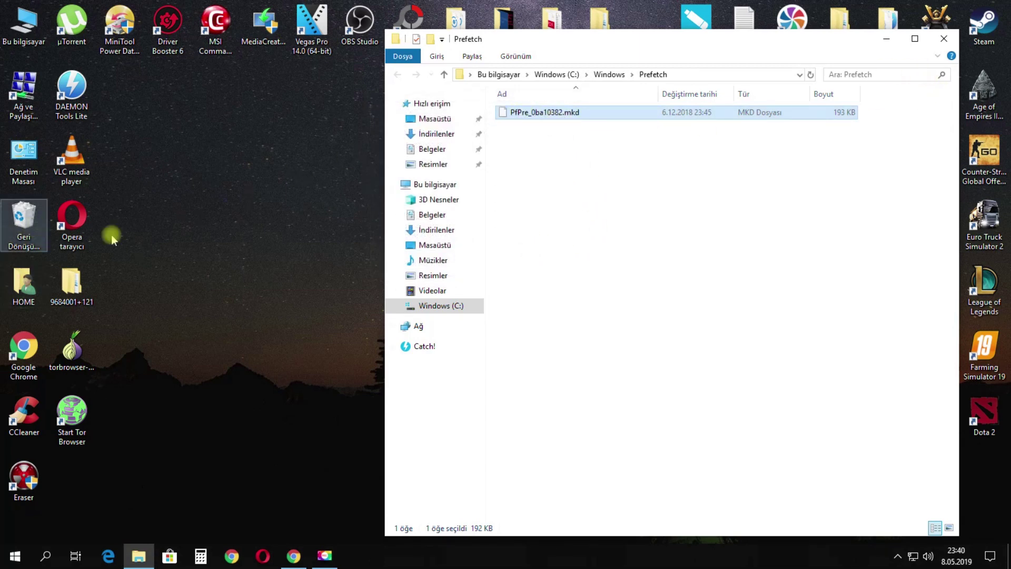
{"action": "left_click", "coordinate": [943, 38]}
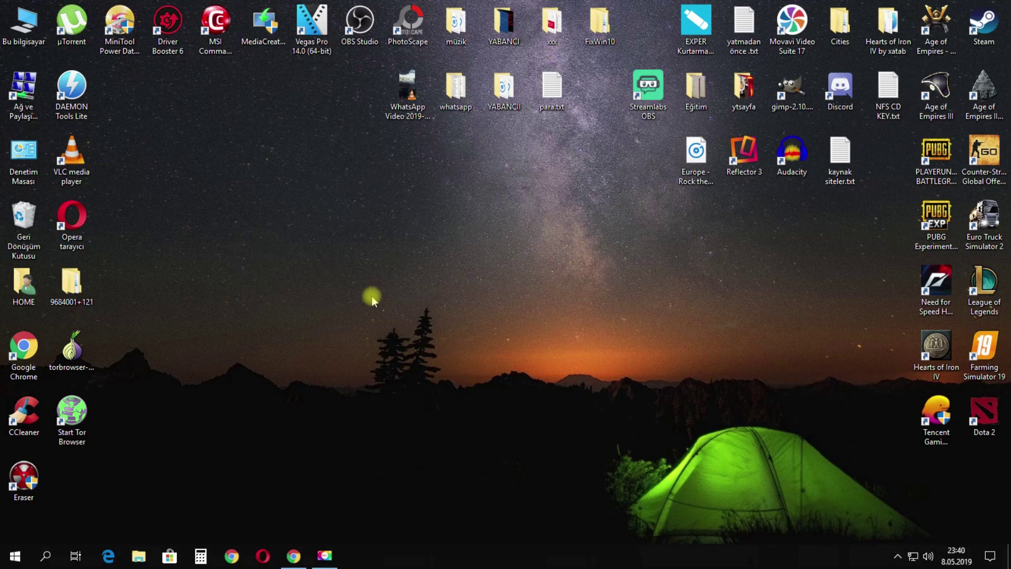
- Empty the Recycle Bin, confirming the permanent deletion of all items
{"action": "right_click", "coordinate": [23, 213]}
{"action": "left_click", "coordinate": [163, 264]}
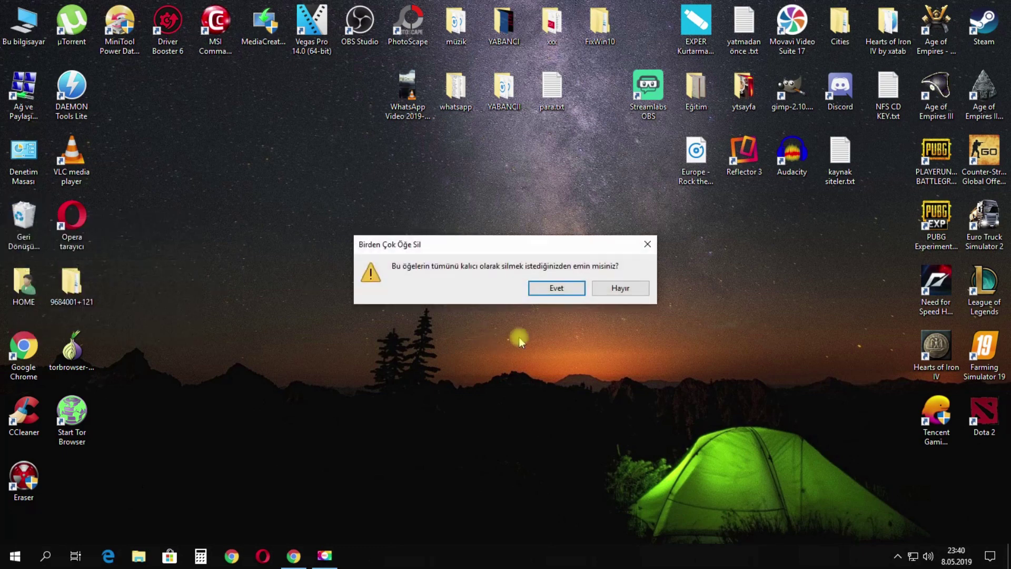
{"action": "left_click", "coordinate": [554, 289]}
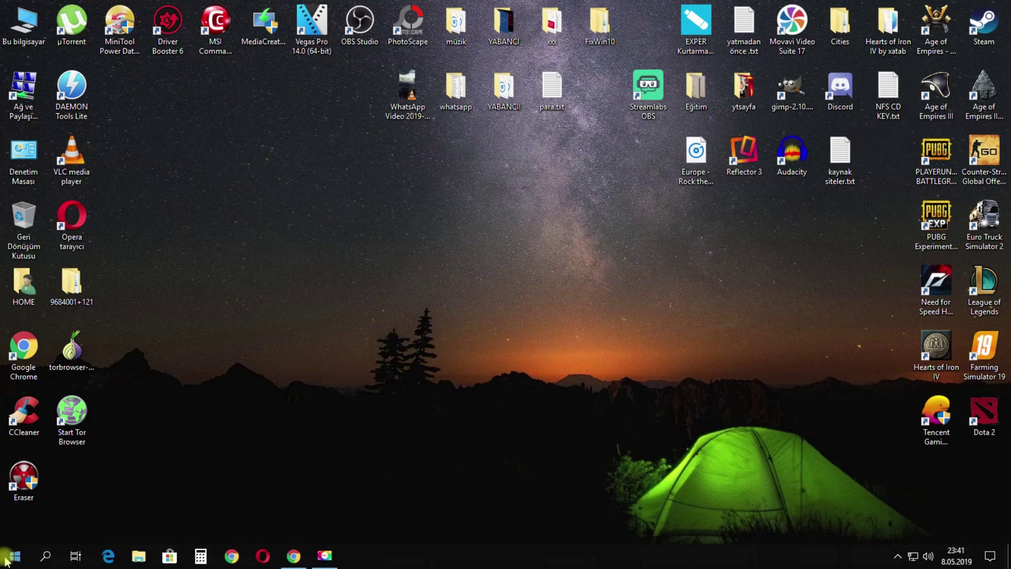
- Search Windows for "çalış", open Çalıştır and run msconfig to open System Configuration
{"action": "left_click", "coordinate": [46, 554]}
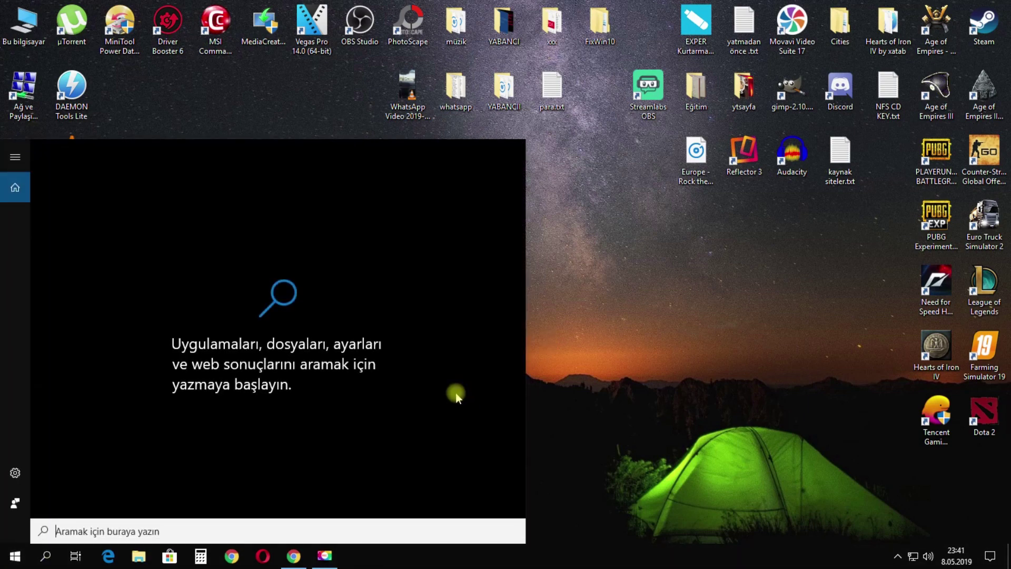
{"action": "type", "text": "çalış"}
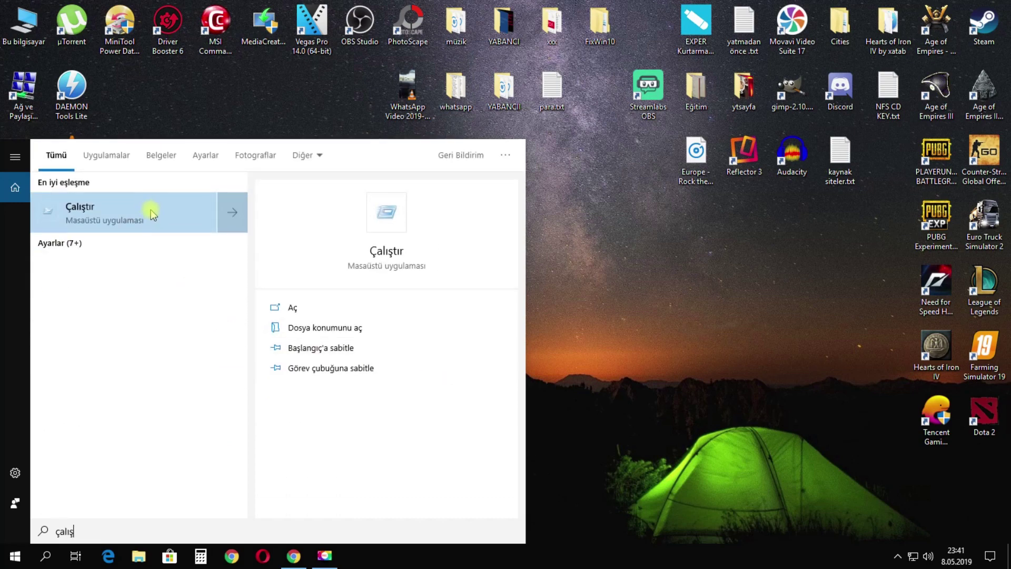
{"action": "left_click", "coordinate": [151, 210]}
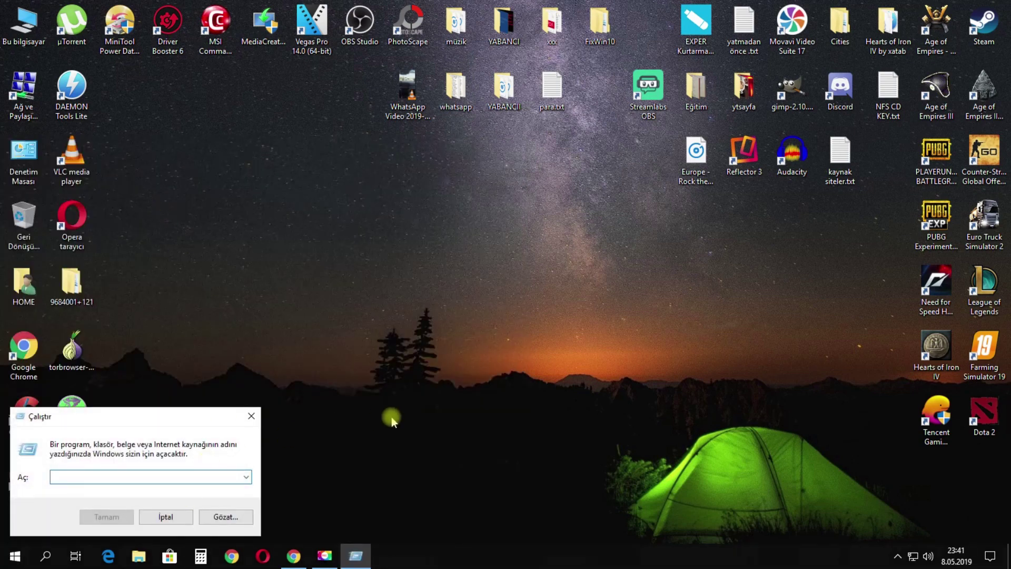
{"action": "type", "text": "msconfig"}
{"action": "key", "text": "Return"}
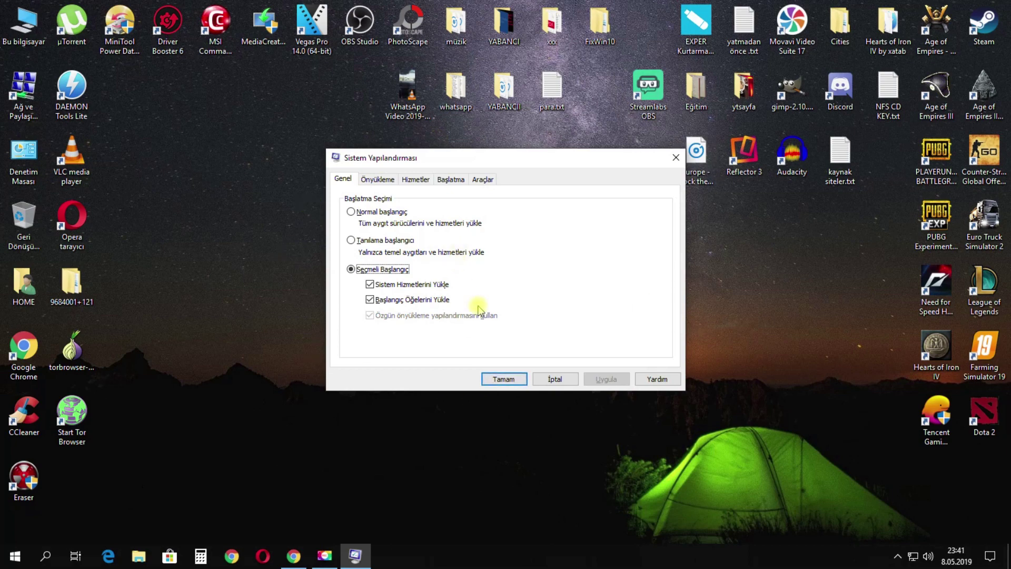
- Review the advanced boot options in System Configuration without changing them and close the dialog
{"action": "left_click", "coordinate": [378, 180]}
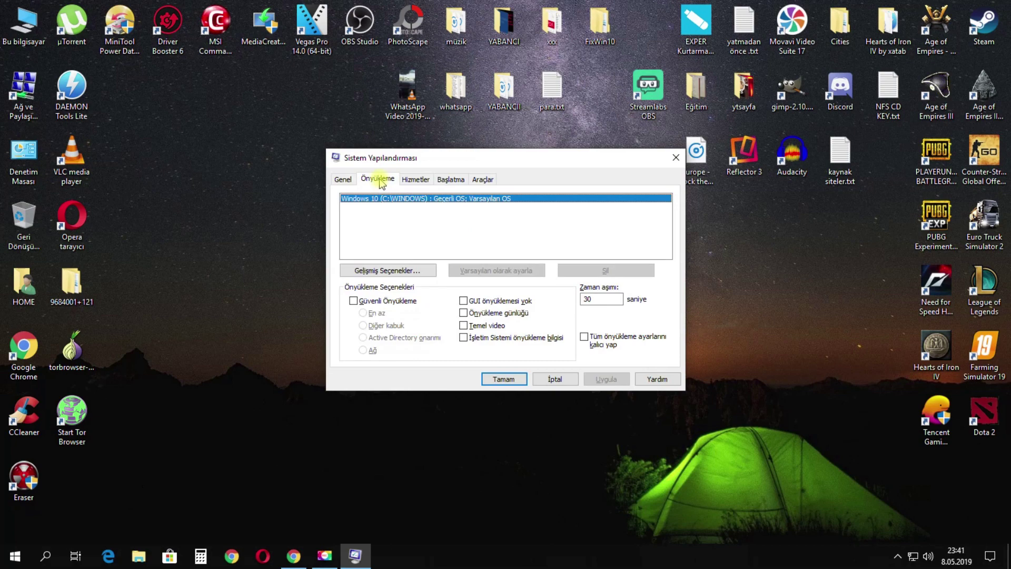
{"action": "left_click", "coordinate": [390, 271]}
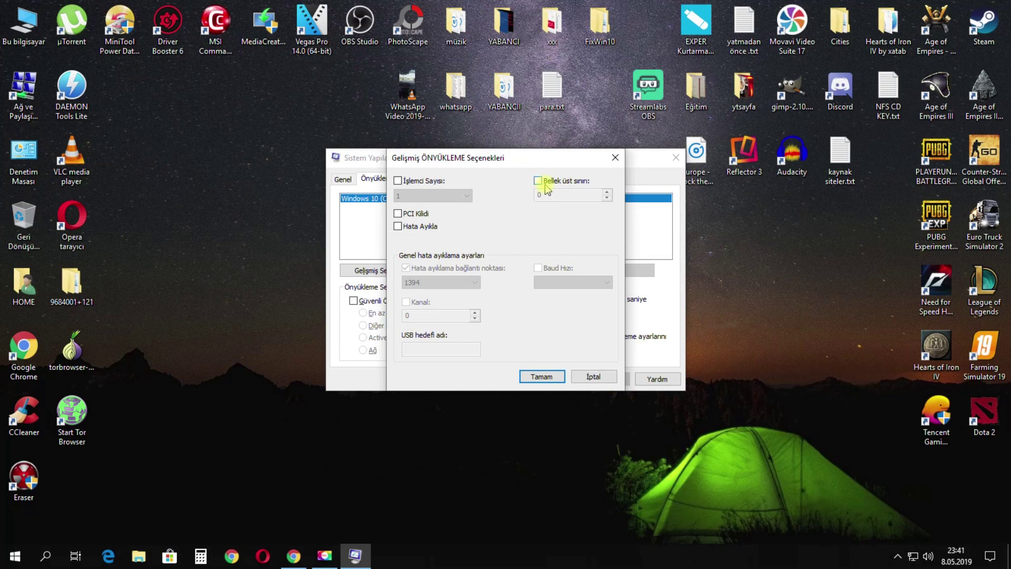
{"action": "left_click", "coordinate": [590, 376]}
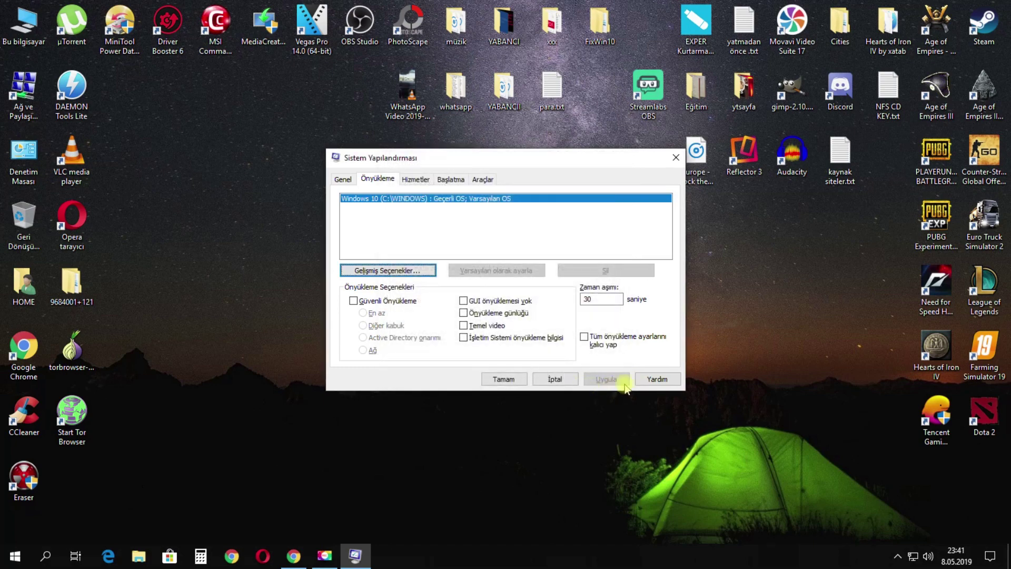
{"action": "left_click", "coordinate": [504, 378]}
- Open the Recycle Bin to check whether it is empty and close its window
{"action": "right_click", "coordinate": [388, 262]}
{"action": "left_click", "coordinate": [420, 299]}
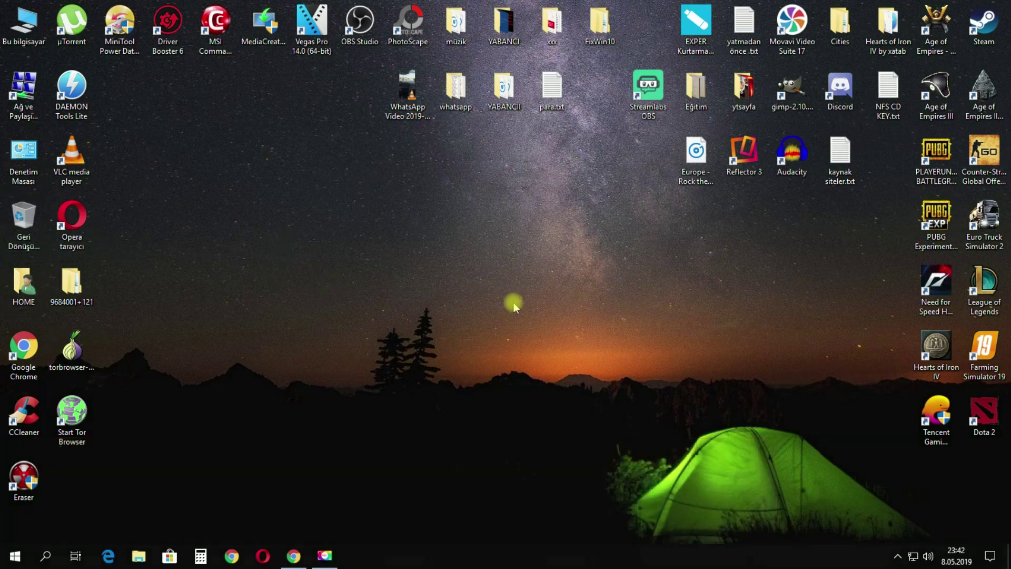
{"action": "double_click", "coordinate": [24, 221]}
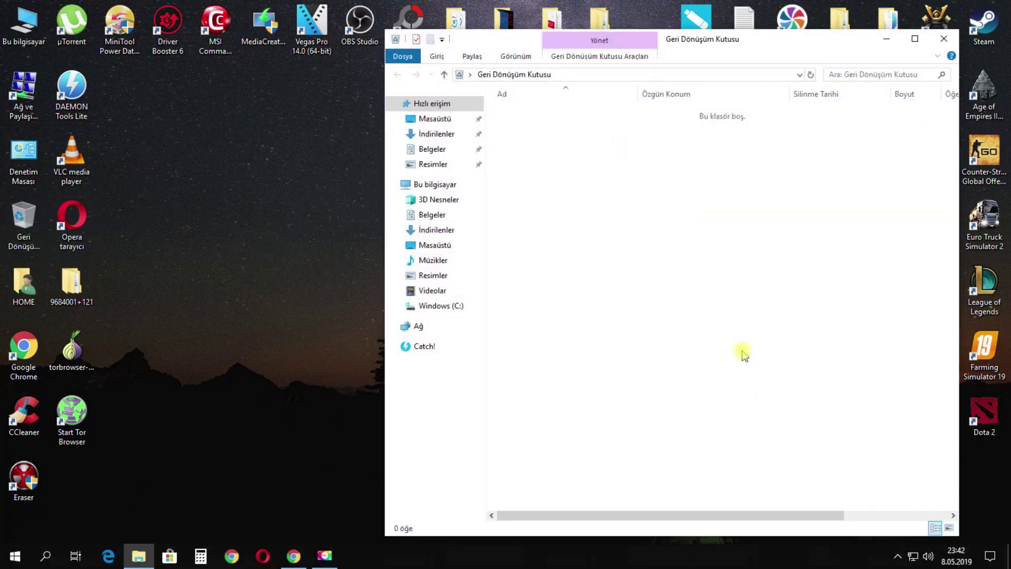
{"action": "left_click", "coordinate": [944, 39]}
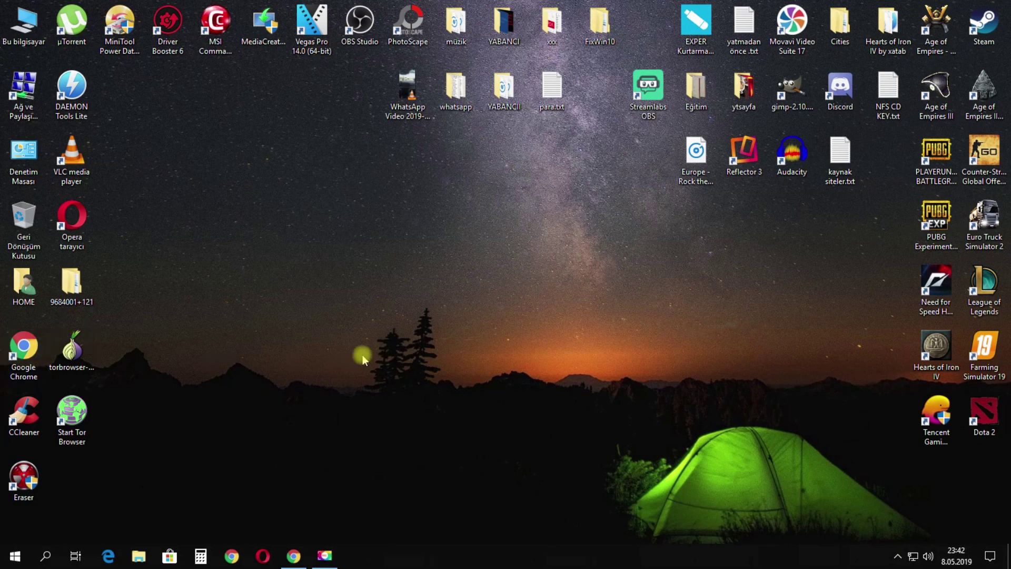
{"action": "right_click", "coordinate": [443, 223]}
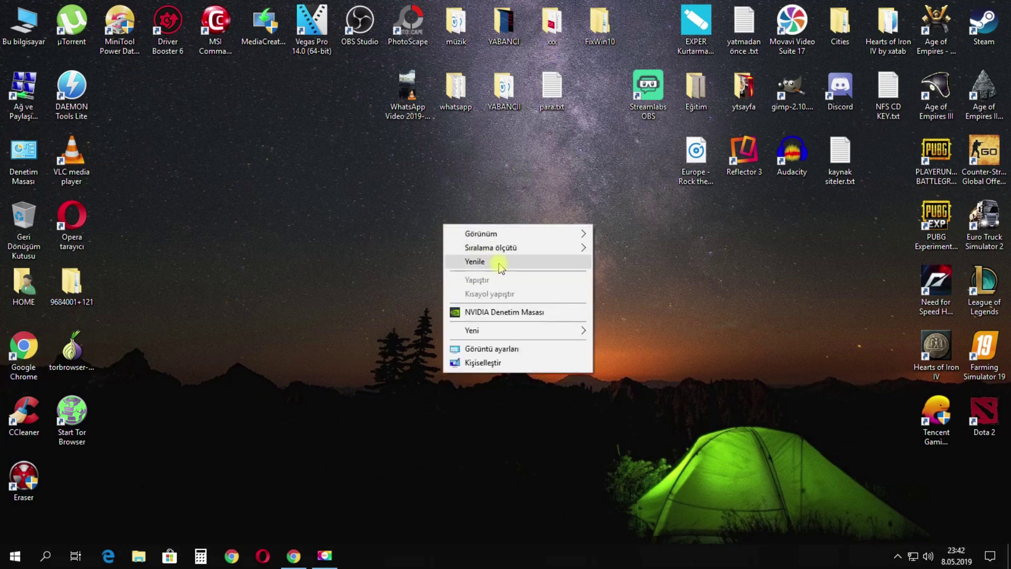
{"action": "left_click", "coordinate": [499, 264]}
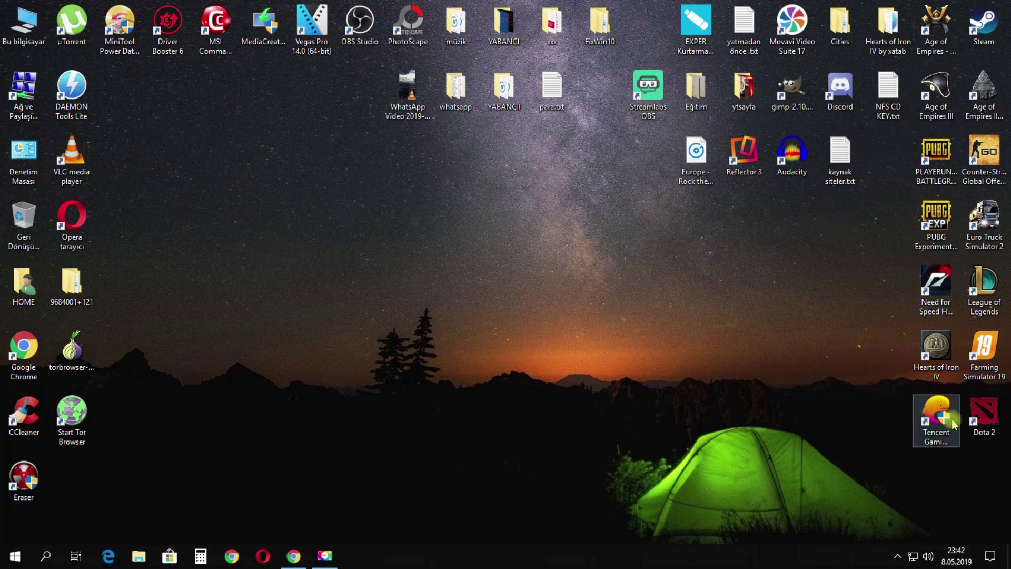
{"action": "right_click", "coordinate": [709, 254]}
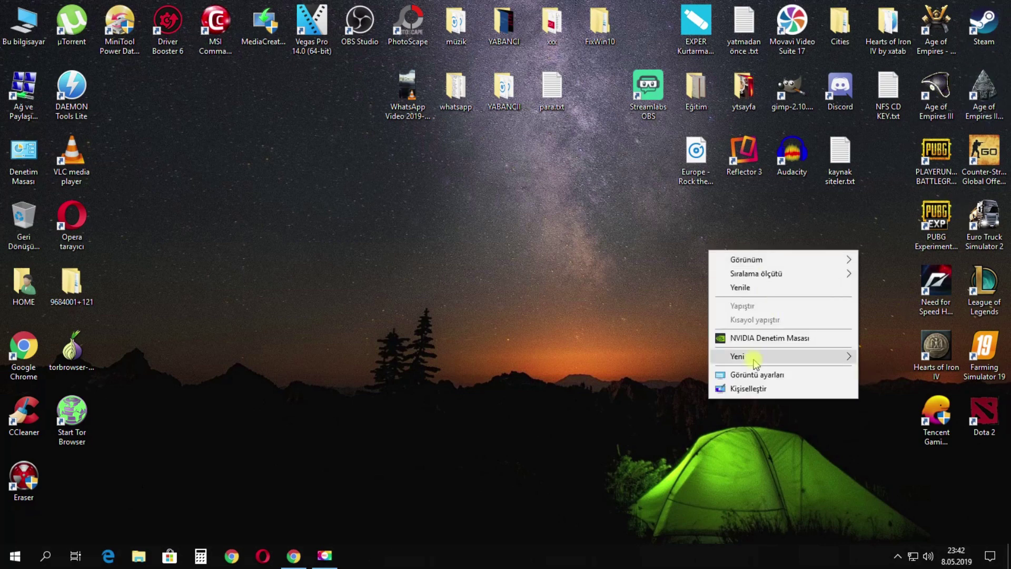
{"action": "left_click", "coordinate": [427, 291]}
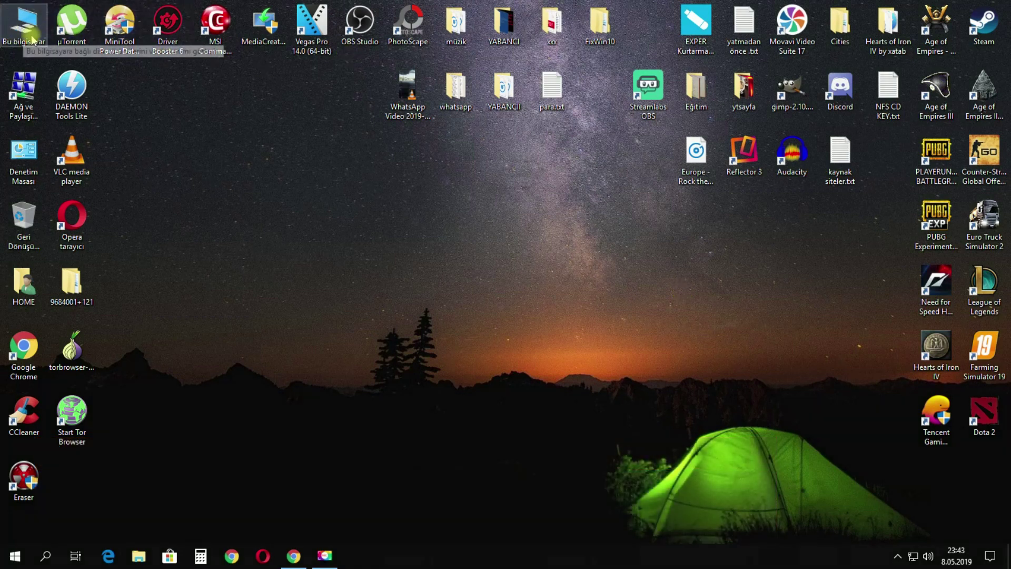
- Search Windows for "bu bi" and open Bu bilgisayar
{"action": "left_click", "coordinate": [48, 555]}
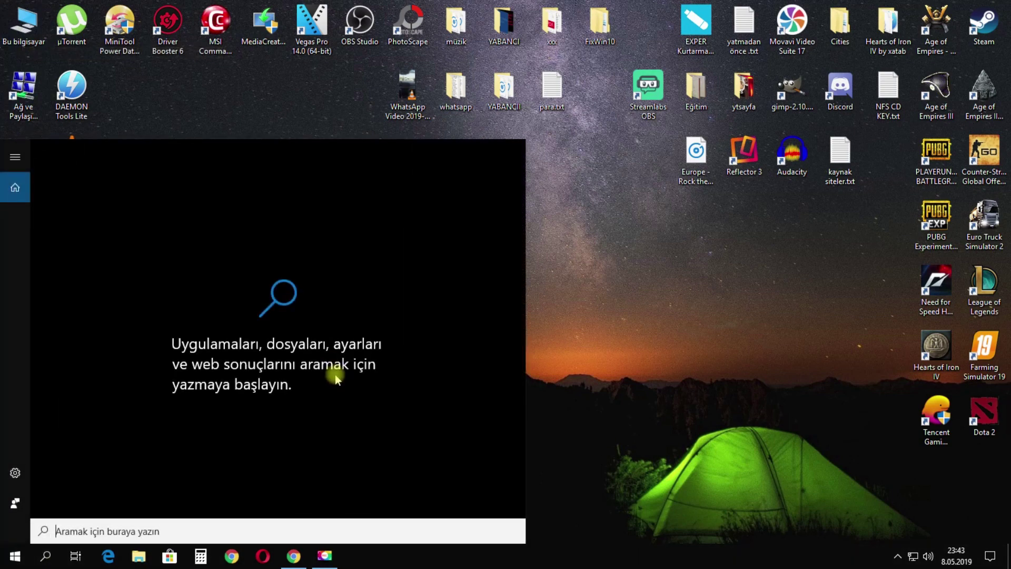
{"action": "type", "text": "bi"}
{"action": "key", "text": "BackSpace"}
{"action": "key", "text": "BackSpace"}
{"action": "type", "text": "bu bi"}
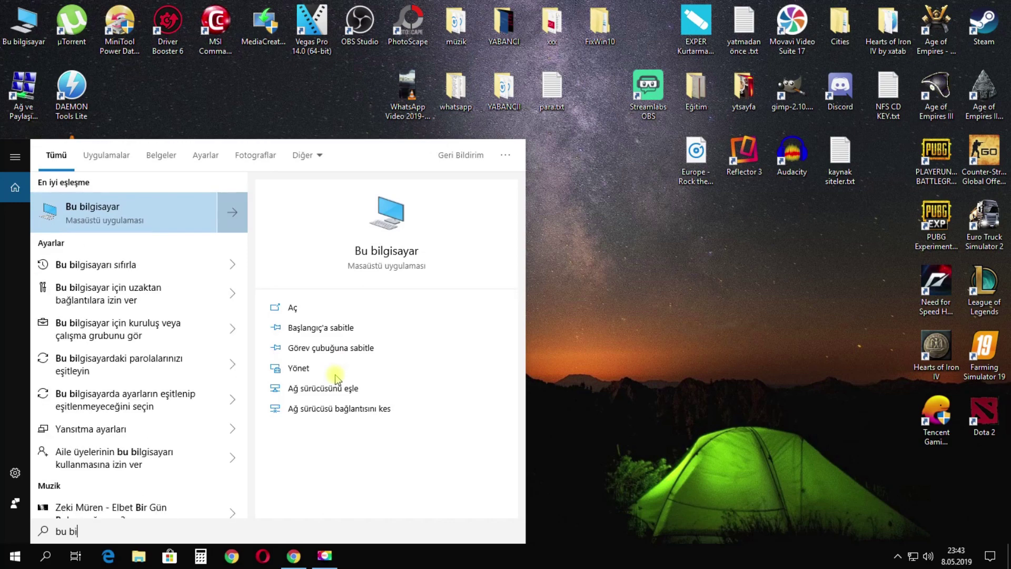
{"action": "left_click", "coordinate": [140, 210]}
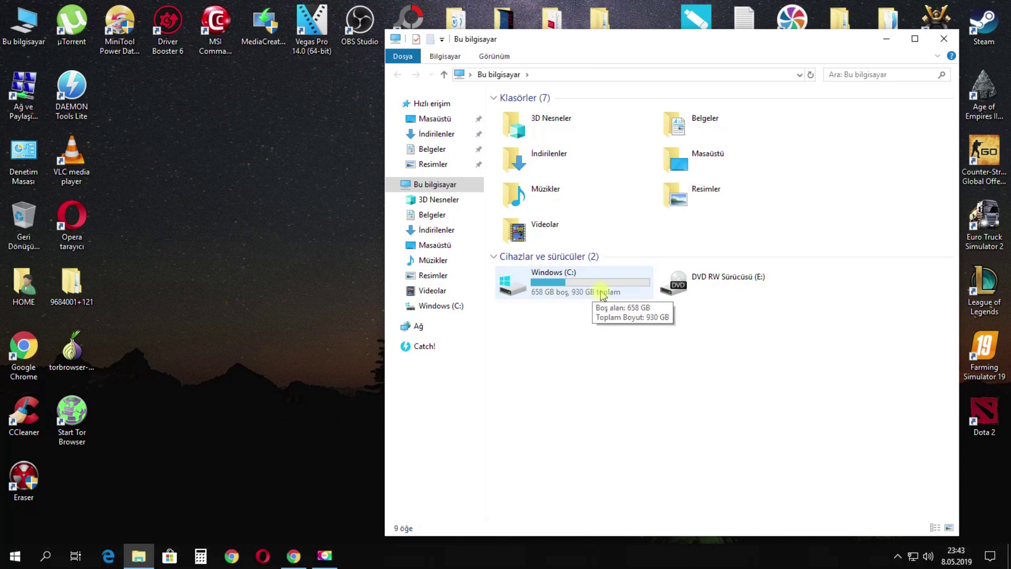
- Open the properties of the Windows (C:) drive and start Disk Cleanup for it
{"action": "right_click", "coordinate": [548, 273]}
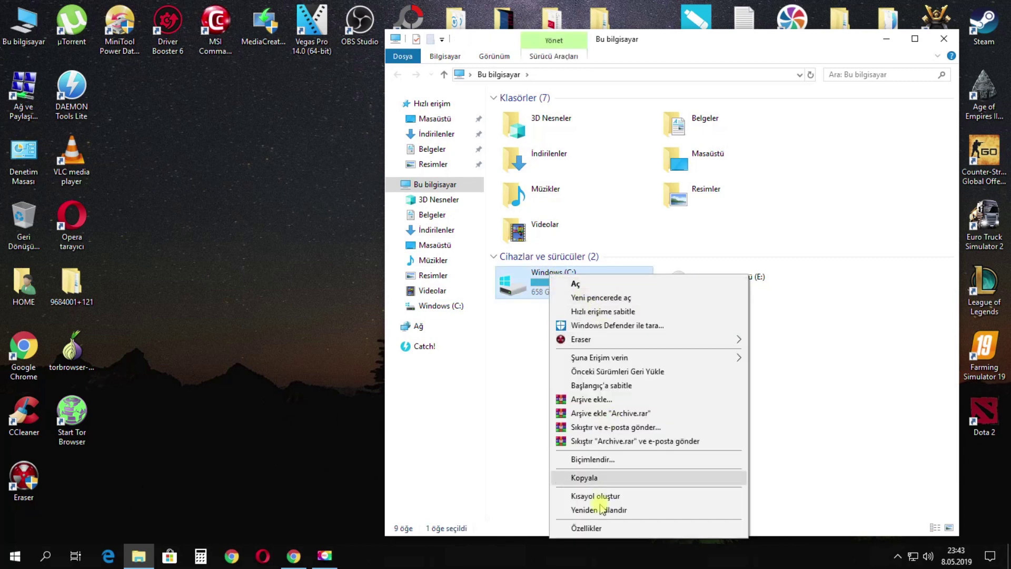
{"action": "left_click", "coordinate": [586, 528]}
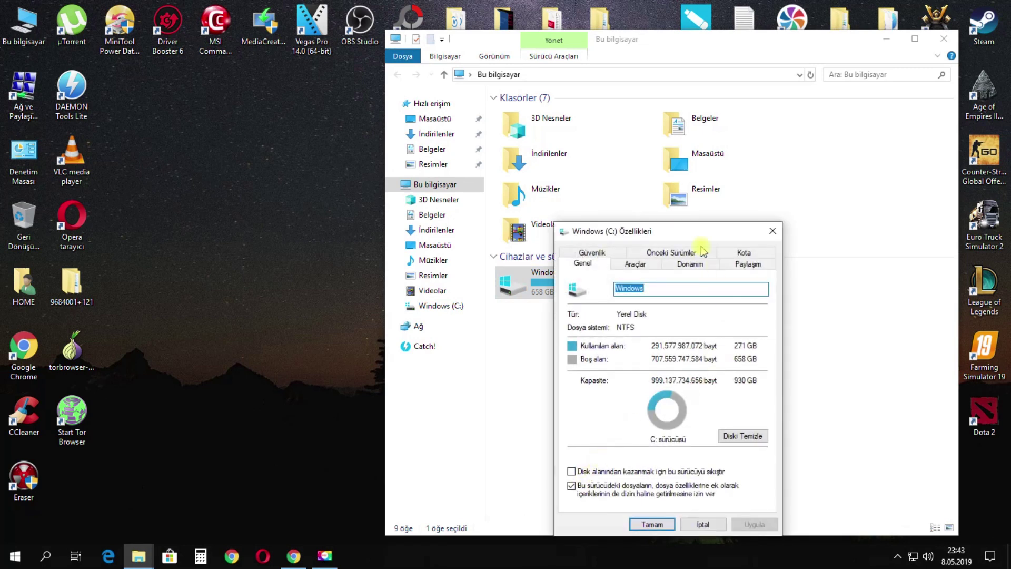
{"action": "left_click_drag", "start_coordinate": [675, 236], "coordinate": [604, 133]}
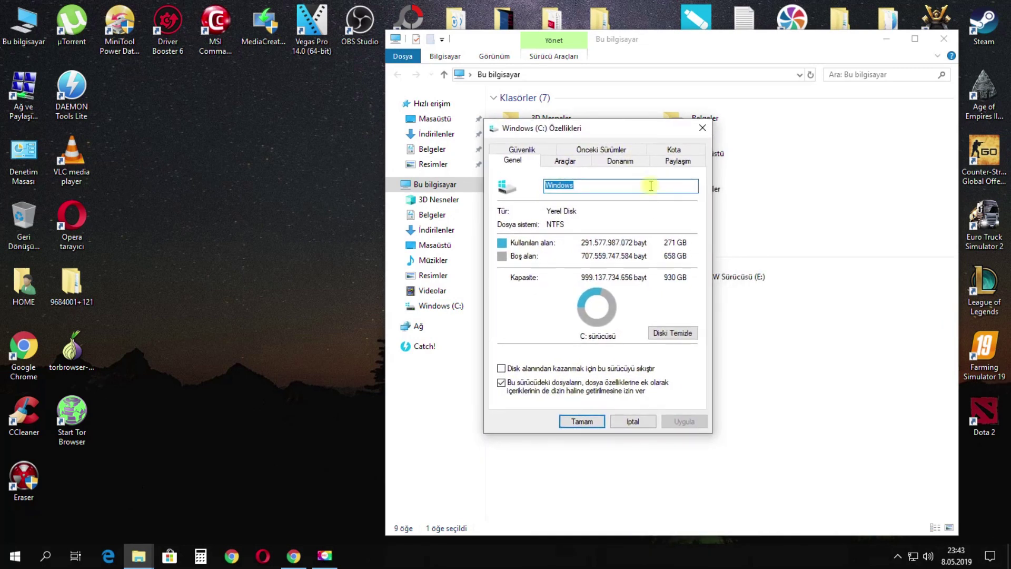
{"action": "left_click", "coordinate": [676, 337]}
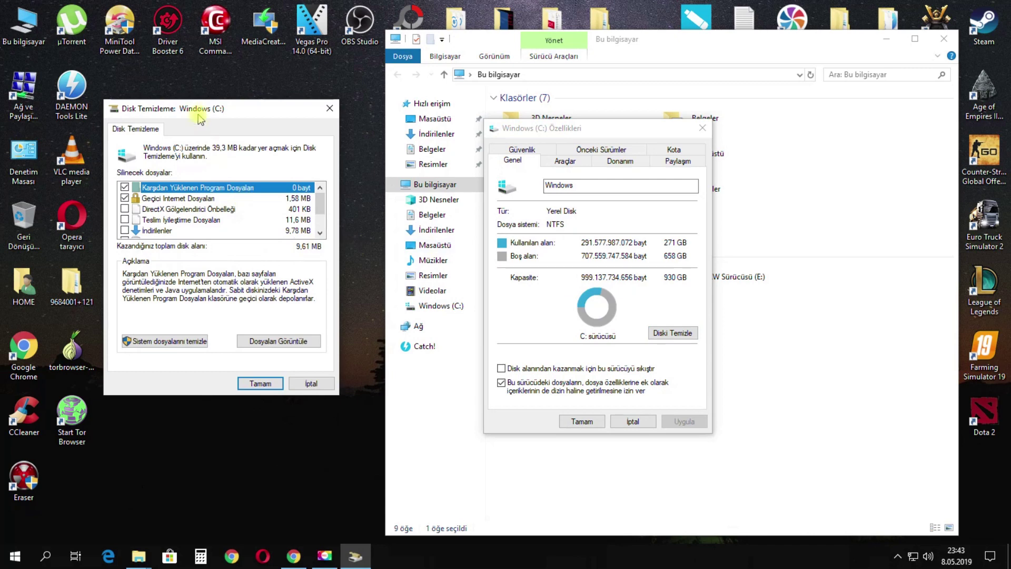
- Mark the remaining Disk Cleanup categories for deletion, including Geçici Dosyalar, Teslim İyileştirme Dosyaları and DirectX Gölgelendirici Önbelleği
{"action": "left_click_drag", "start_coordinate": [234, 110], "coordinate": [240, 118]}
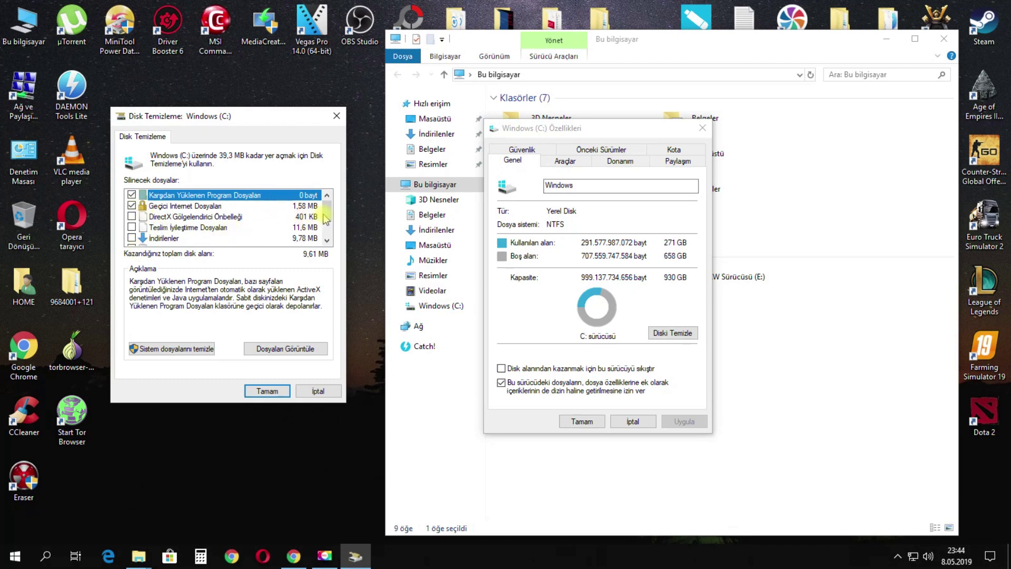
{"action": "scroll", "coordinate": [326, 219], "scroll_direction": "down", "scroll_amount": 1}
{"action": "left_click", "coordinate": [131, 238]}
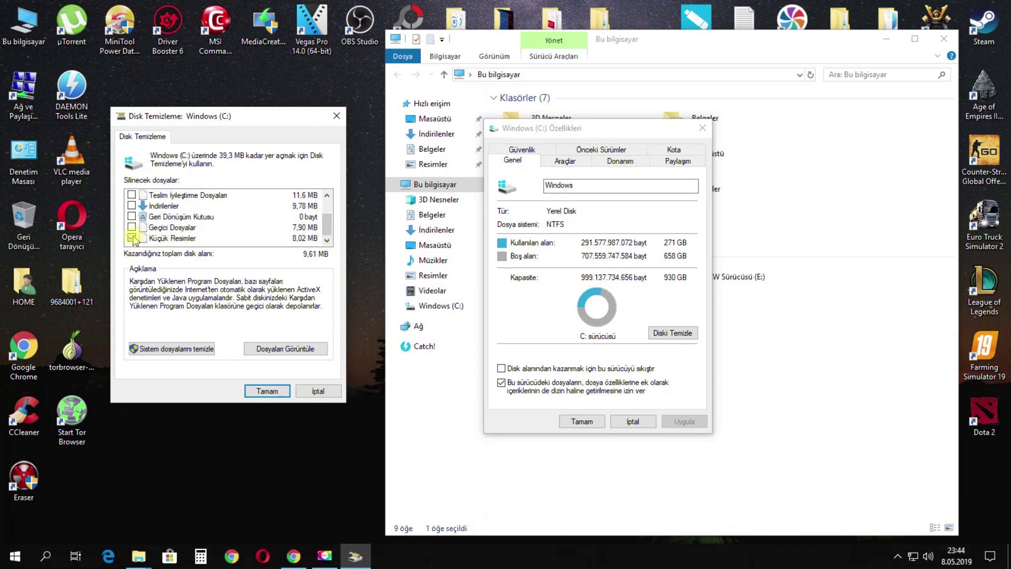
{"action": "left_click", "coordinate": [132, 228]}
{"action": "left_click", "coordinate": [132, 196]}
{"action": "scroll", "coordinate": [327, 218], "scroll_direction": "up", "scroll_amount": 1}
{"action": "left_click", "coordinate": [132, 216]}
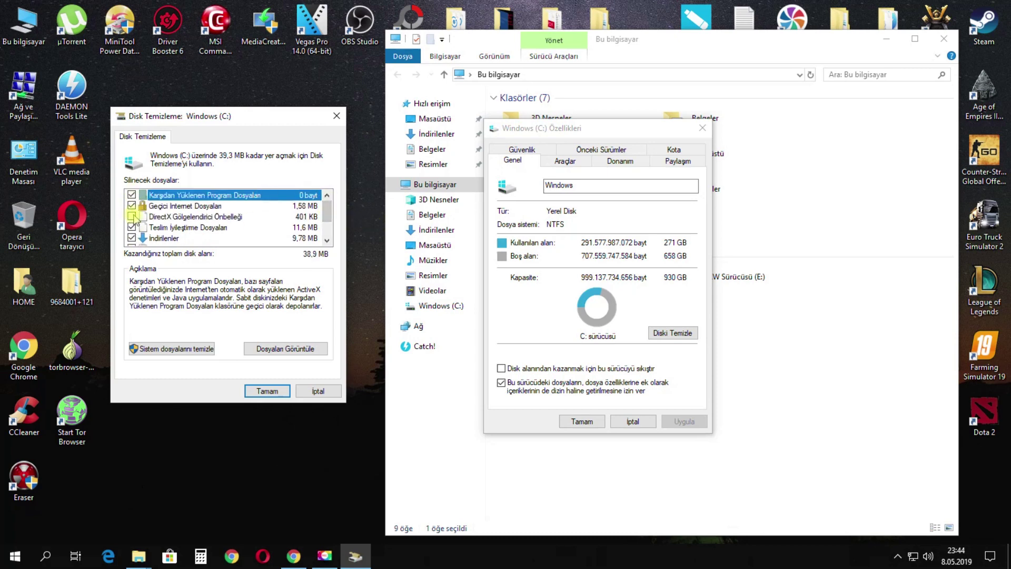
- Extend Disk Cleanup to system files and select every category for deletion except Windows Update Temizleme
{"action": "left_click", "coordinate": [182, 348]}
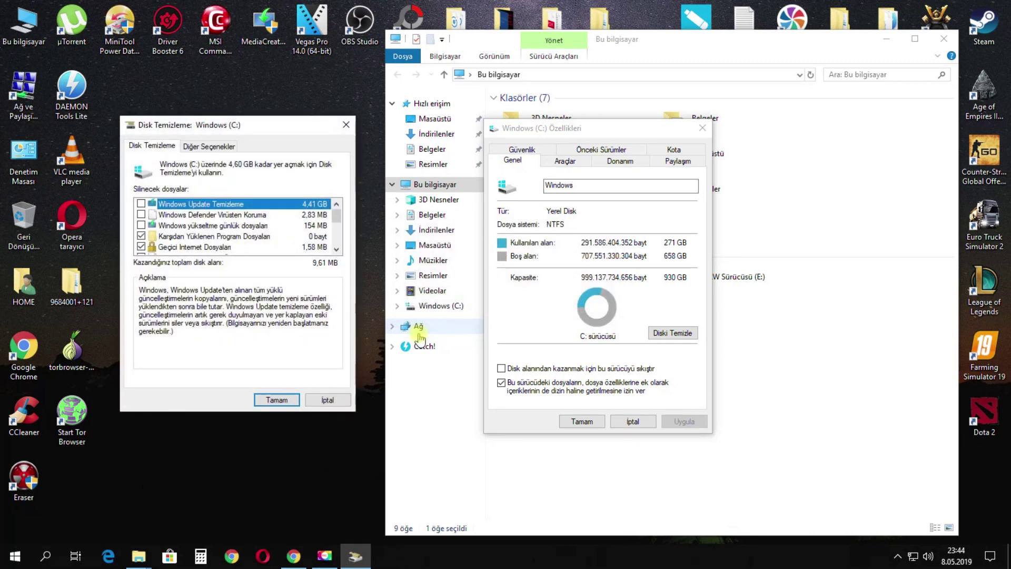
{"action": "left_click_drag", "start_coordinate": [253, 130], "coordinate": [301, 138]}
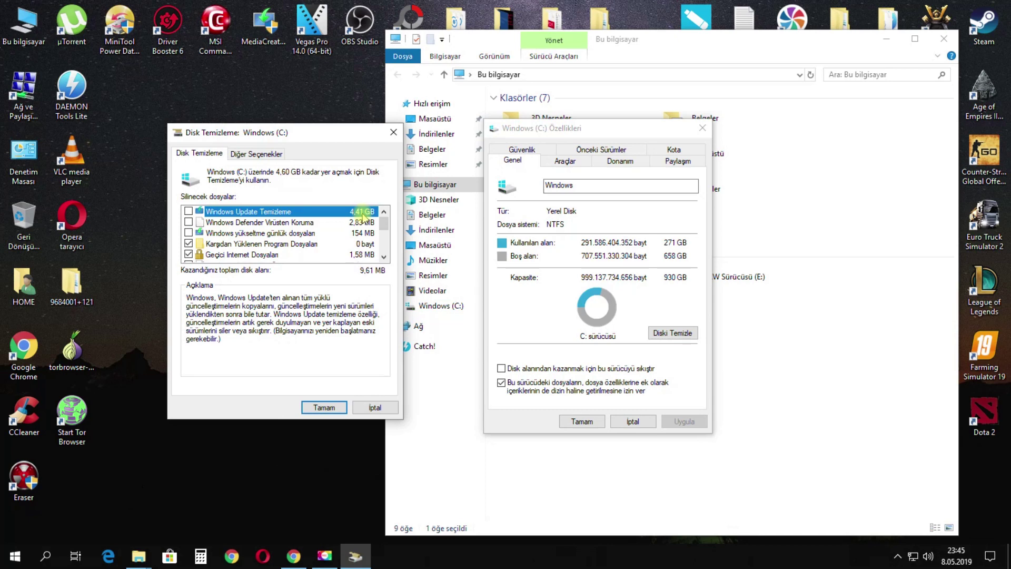
{"action": "left_click", "coordinate": [188, 222]}
{"action": "scroll", "coordinate": [244, 238], "scroll_direction": "down", "scroll_amount": 3}
{"action": "left_click", "coordinate": [188, 211]}
{"action": "left_click", "coordinate": [188, 243]}
{"action": "scroll", "coordinate": [195, 245], "scroll_direction": "up", "scroll_amount": 3}
{"action": "left_click", "coordinate": [188, 243]}
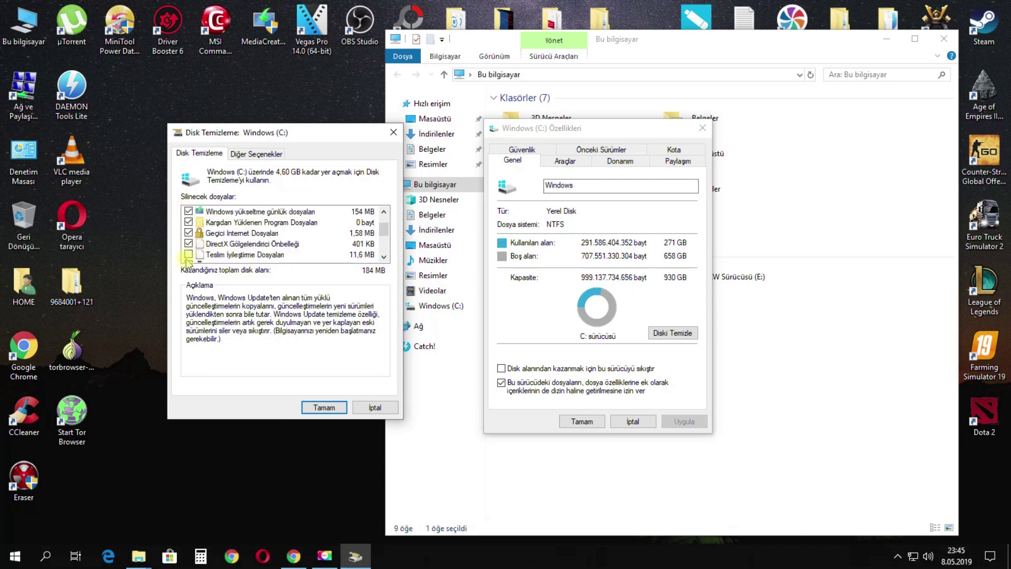
{"action": "left_click", "coordinate": [188, 255]}
{"action": "scroll", "coordinate": [247, 243], "scroll_direction": "down", "scroll_amount": 3}
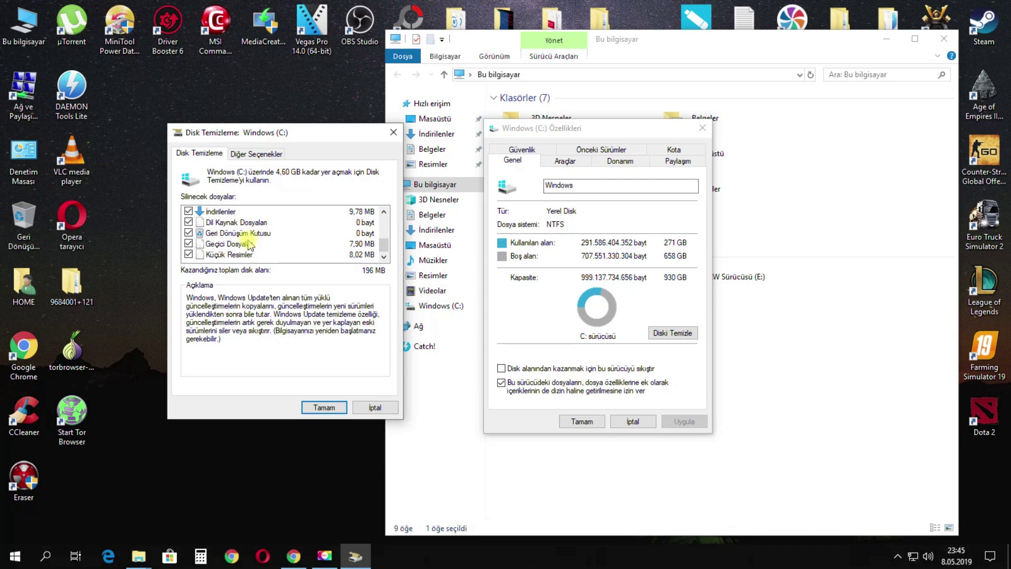
{"action": "scroll", "coordinate": [247, 243], "scroll_direction": "up", "scroll_amount": 5}
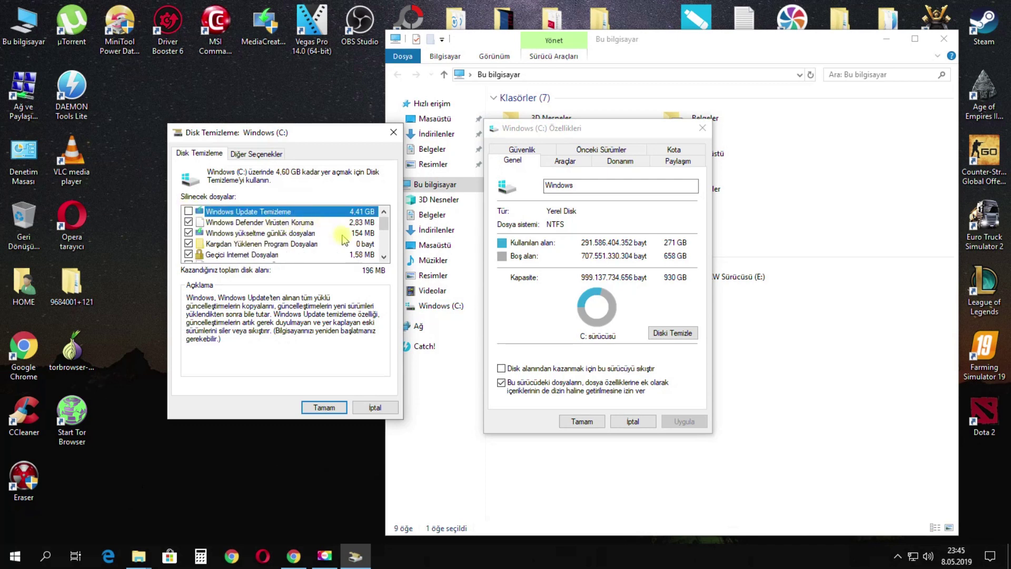
{"action": "left_click", "coordinate": [323, 407]}
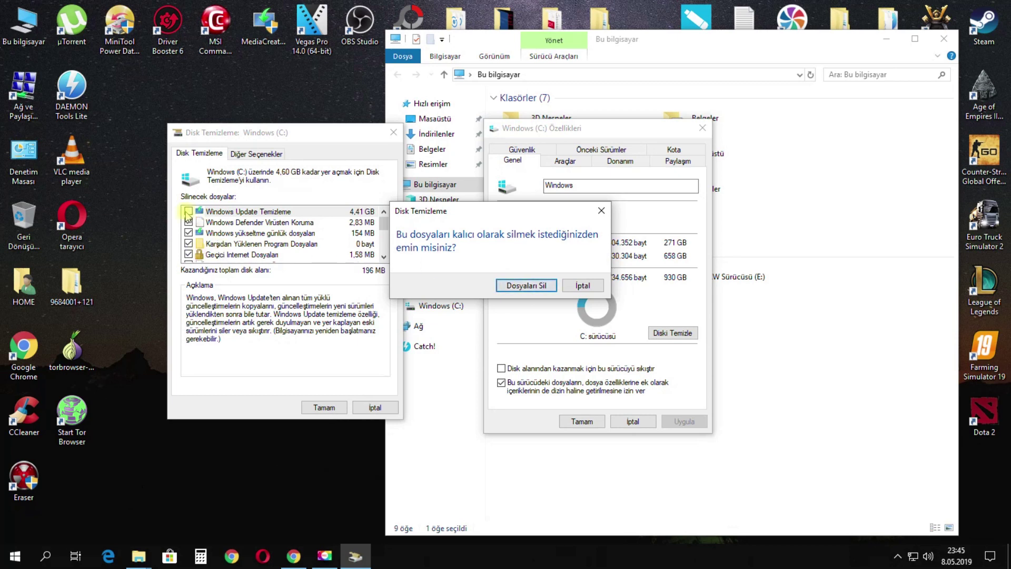
{"action": "left_click", "coordinate": [187, 215]}
{"action": "key", "text": "Escape"}
- Add Windows Update Temizleme to the files selected for deletion and permanently delete all the selected files
{"action": "left_click", "coordinate": [188, 211]}
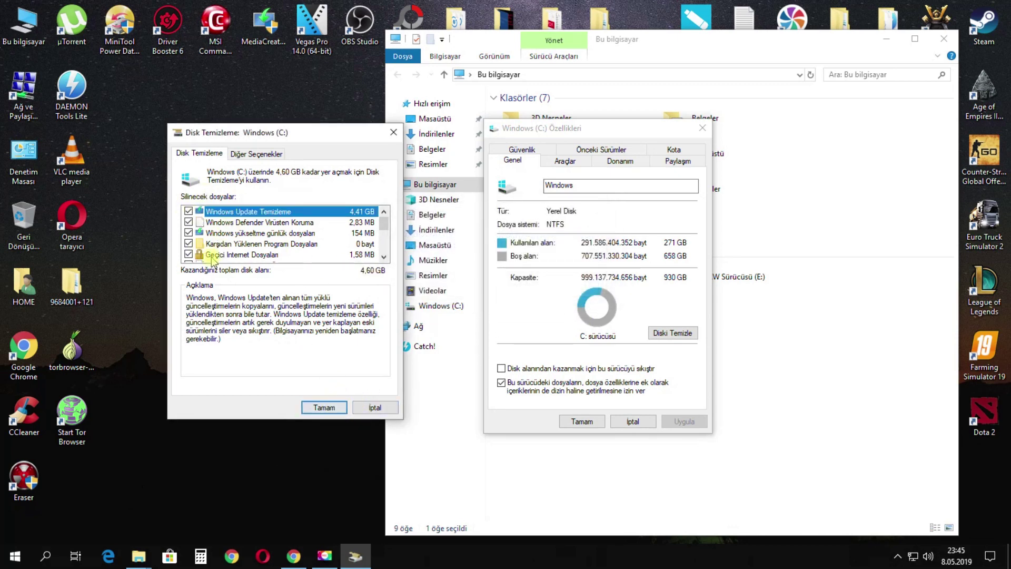
{"action": "scroll", "coordinate": [359, 232], "scroll_direction": "down", "scroll_amount": 3}
{"action": "scroll", "coordinate": [359, 233], "scroll_direction": "up", "scroll_amount": 3}
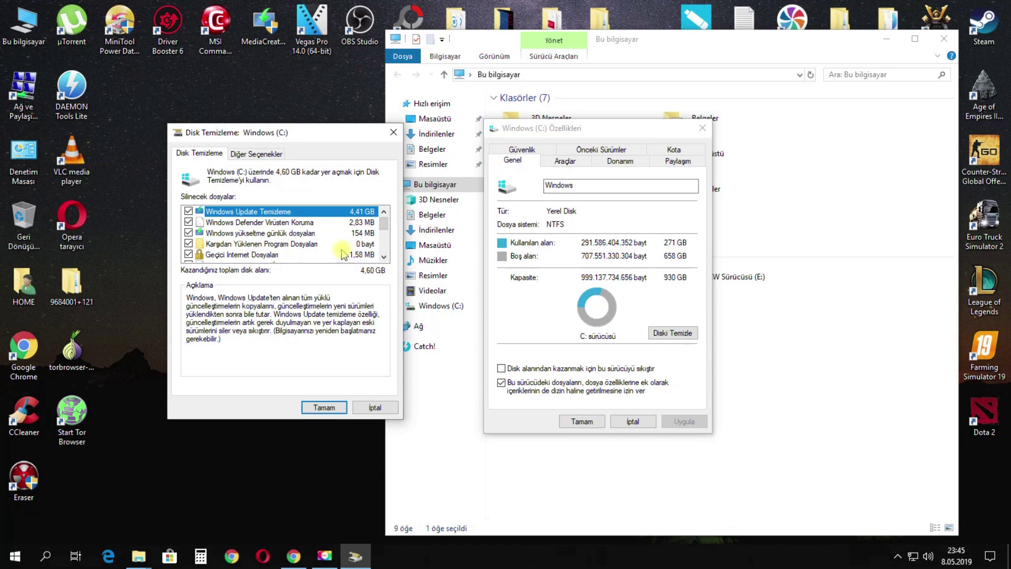
{"action": "scroll", "coordinate": [343, 254], "scroll_direction": "down", "scroll_amount": 3}
{"action": "left_click", "coordinate": [324, 407]}
{"action": "left_click", "coordinate": [527, 286]}
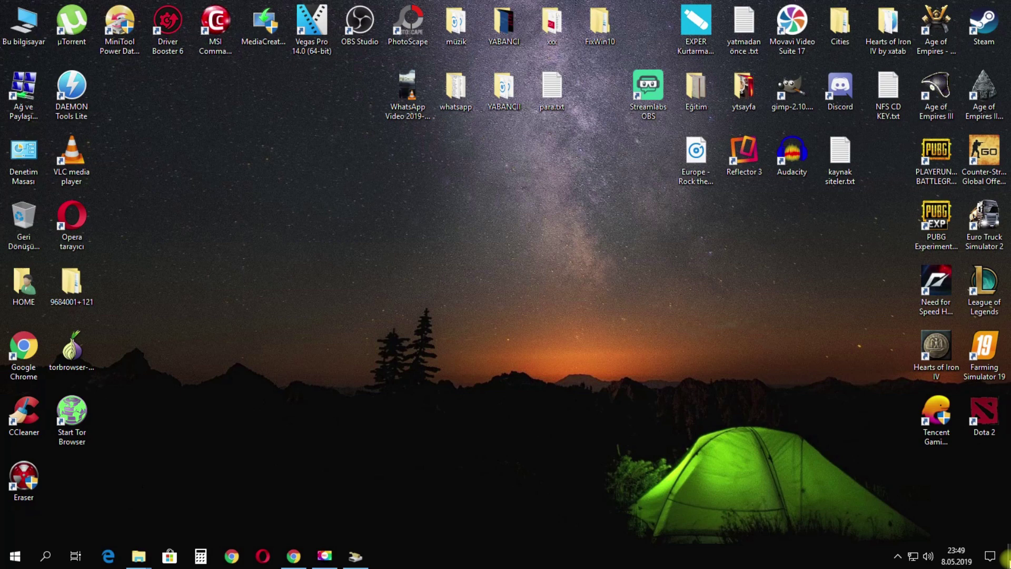
{"action": "left_click", "coordinate": [1006, 556]}
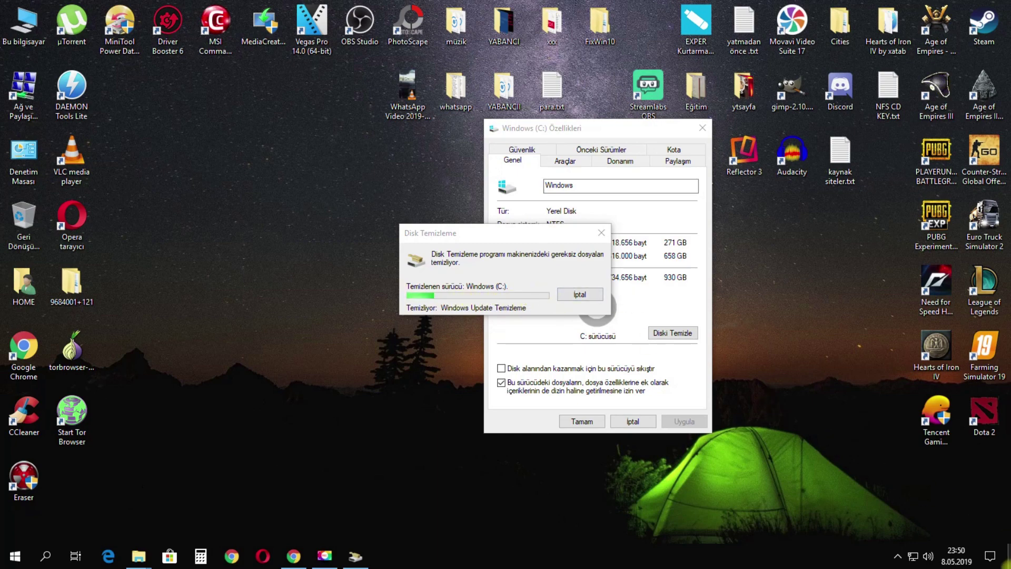
{"action": "left_click", "coordinate": [1009, 558]}
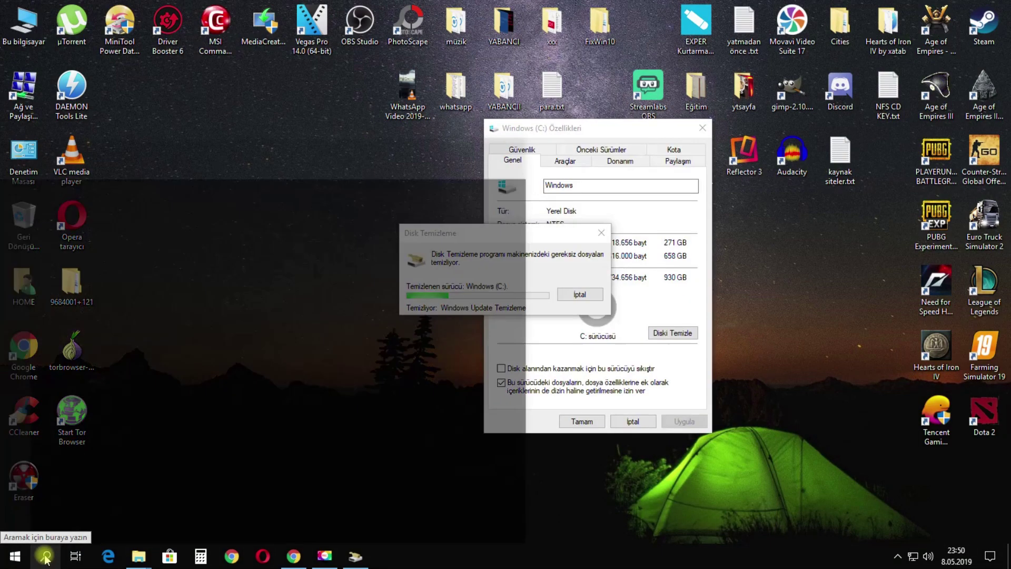
{"action": "left_click", "coordinate": [45, 557]}
{"action": "type", "text": "çalı"}
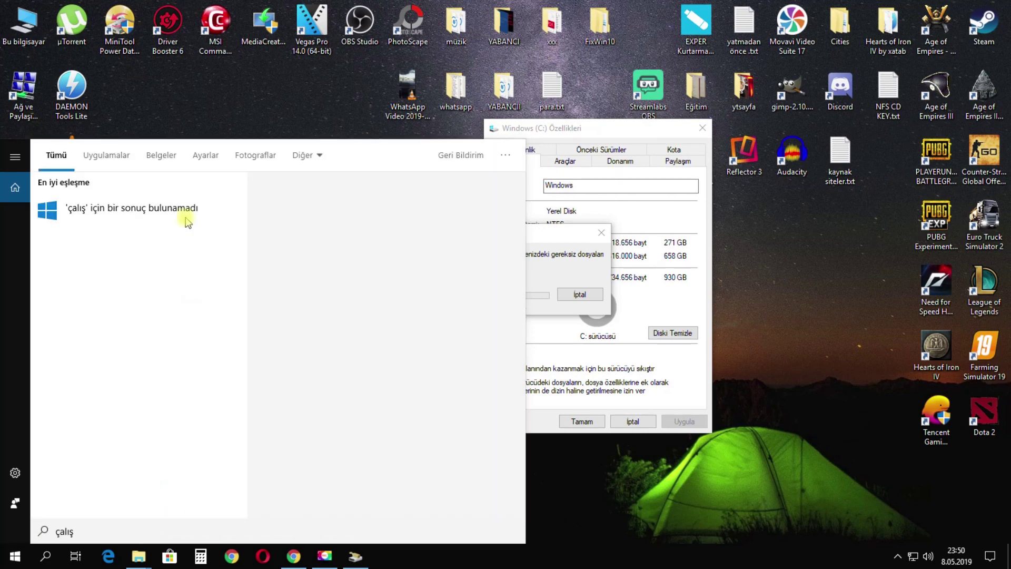
{"action": "type", "text": "ş"}
{"action": "left_click", "coordinate": [547, 496]}
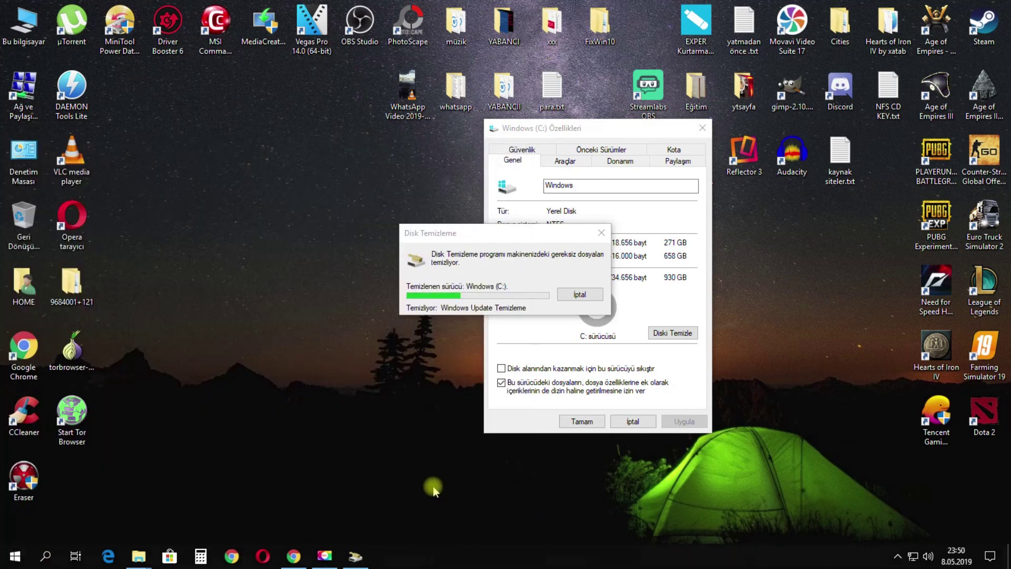
- Run msconfig to open System Configuration
{"action": "key", "text": "super+r"}
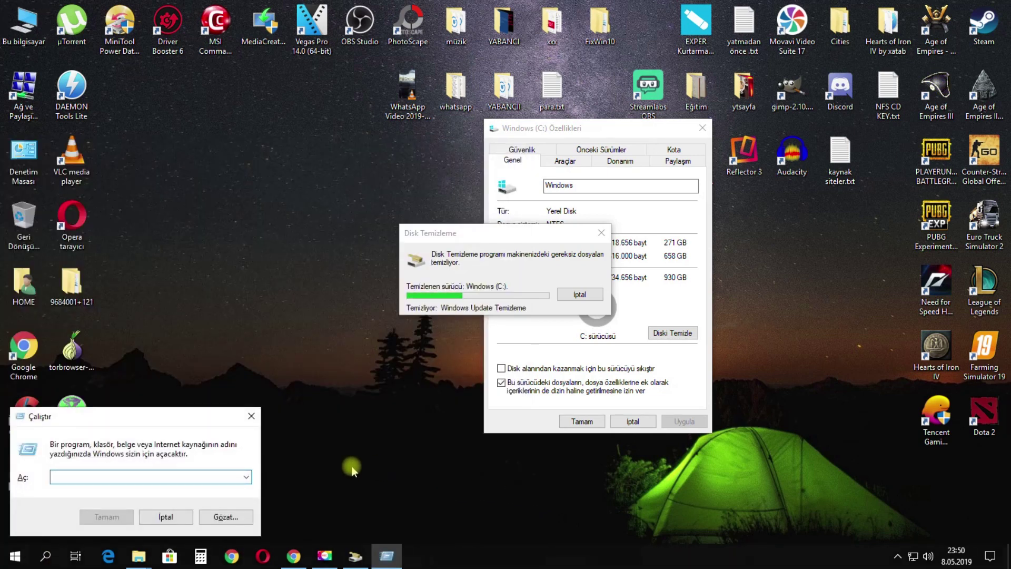
{"action": "type", "text": "msconfig"}
{"action": "key", "text": "Return"}
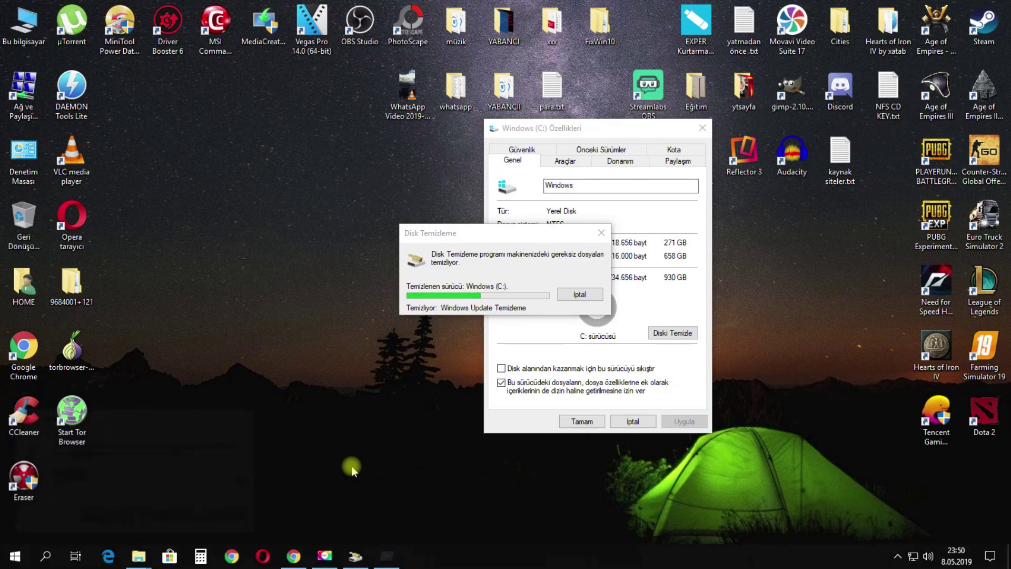
{"action": "mouse_move", "coordinate": [491, 163]}
{"action": "left_mouse_down"}
{"action": "mouse_move", "coordinate": [503, 163]}
{"action": "mouse_move", "coordinate": [478, 165]}
{"action": "left_mouse_up"}
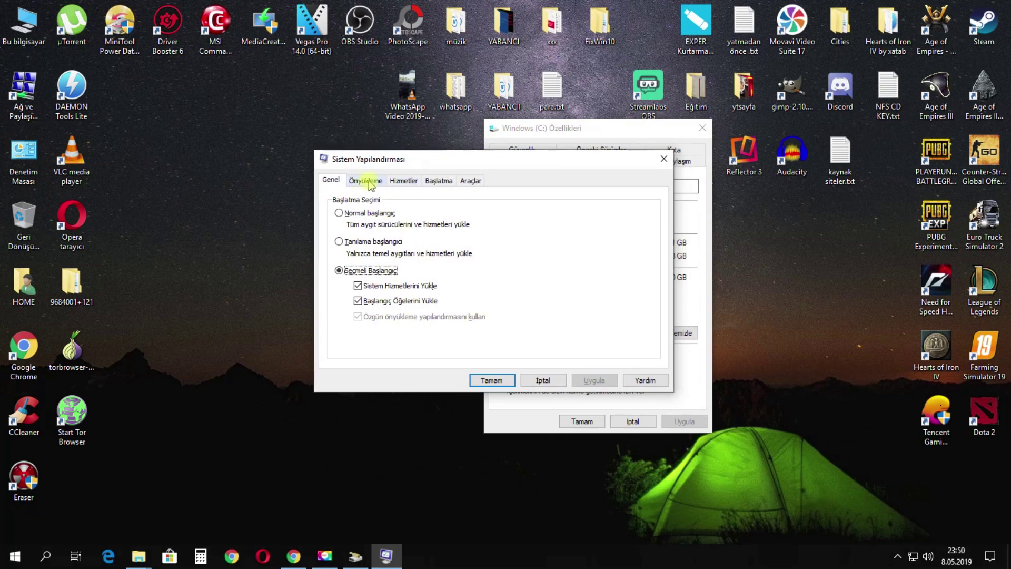
- Disable all services except Microsoft's in System Configuration, apply the change and exit without restarting
{"action": "left_click", "coordinate": [408, 182]}
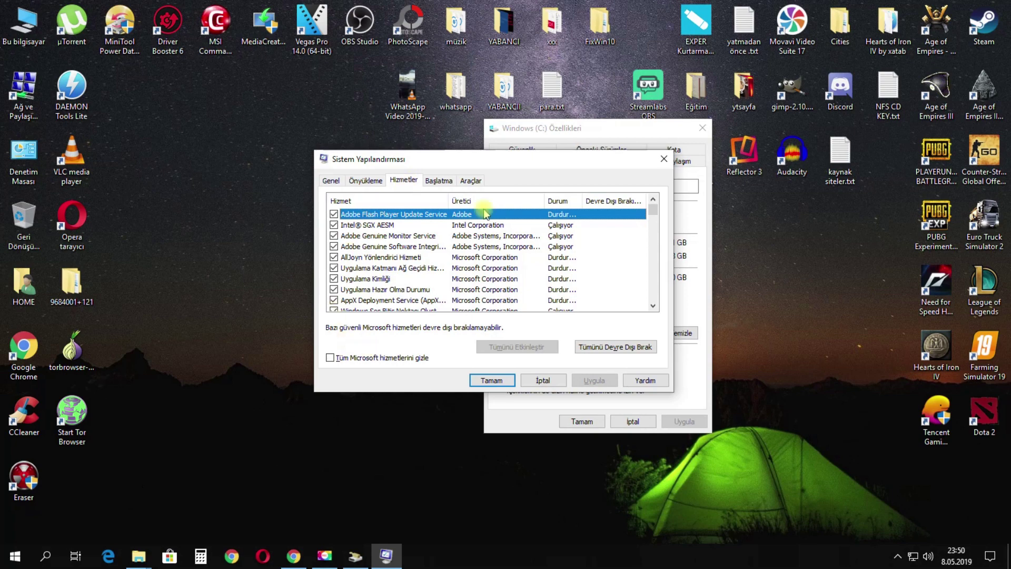
{"action": "left_click_drag", "start_coordinate": [653, 211], "coordinate": [475, 281]}
{"action": "left_click", "coordinate": [330, 359]}
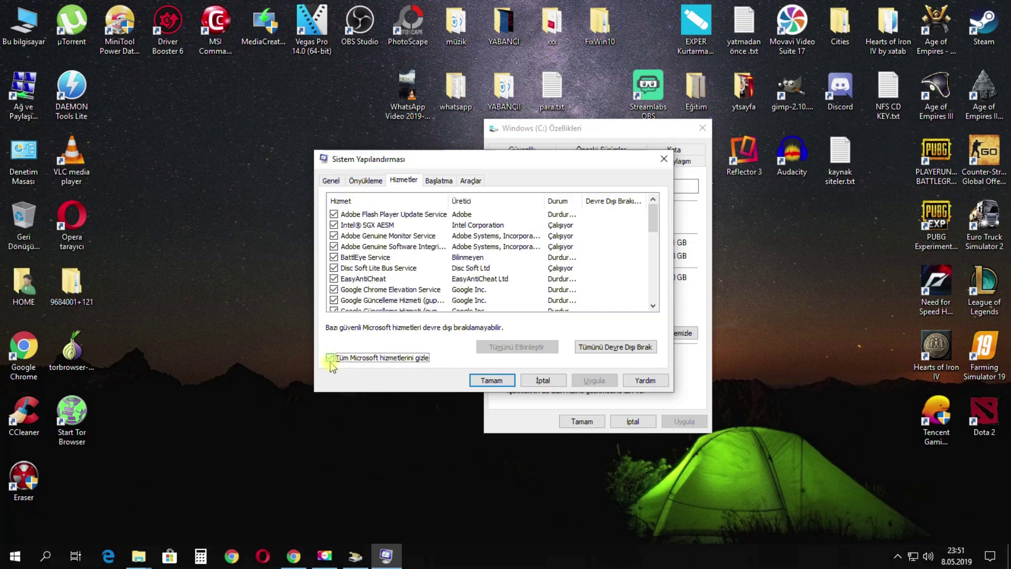
{"action": "left_click", "coordinate": [599, 348]}
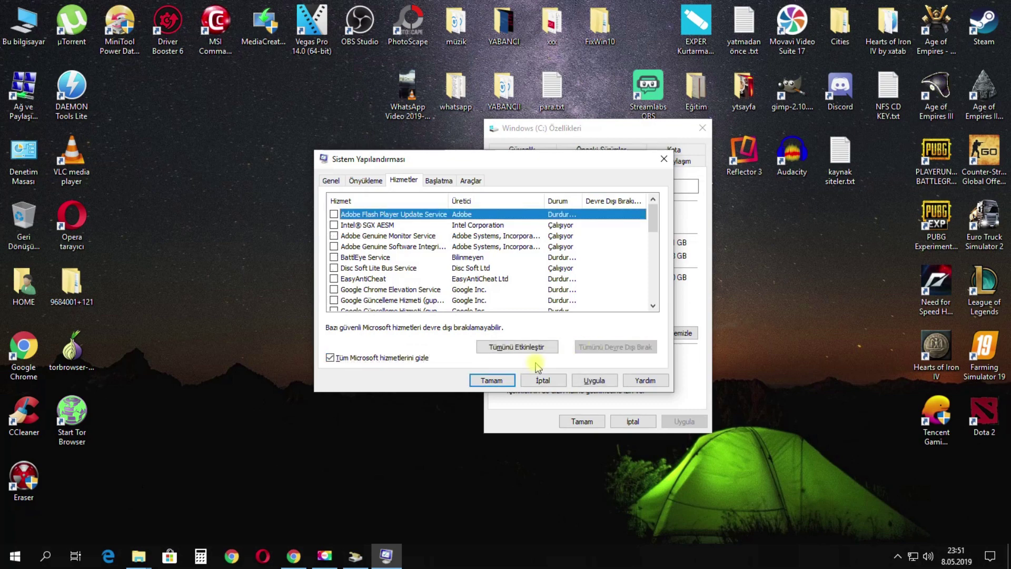
{"action": "left_click", "coordinate": [594, 380]}
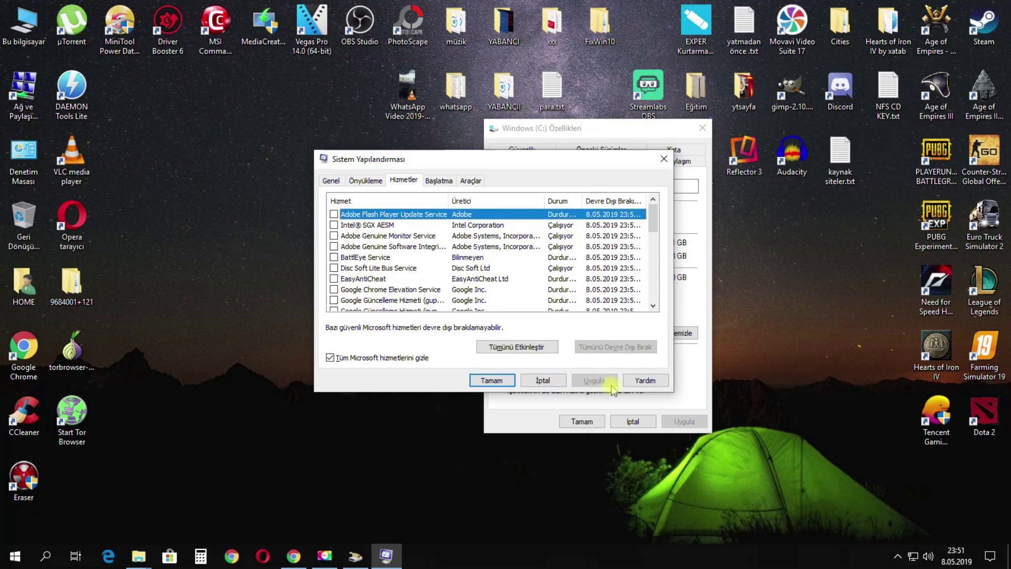
{"action": "left_click", "coordinate": [500, 380]}
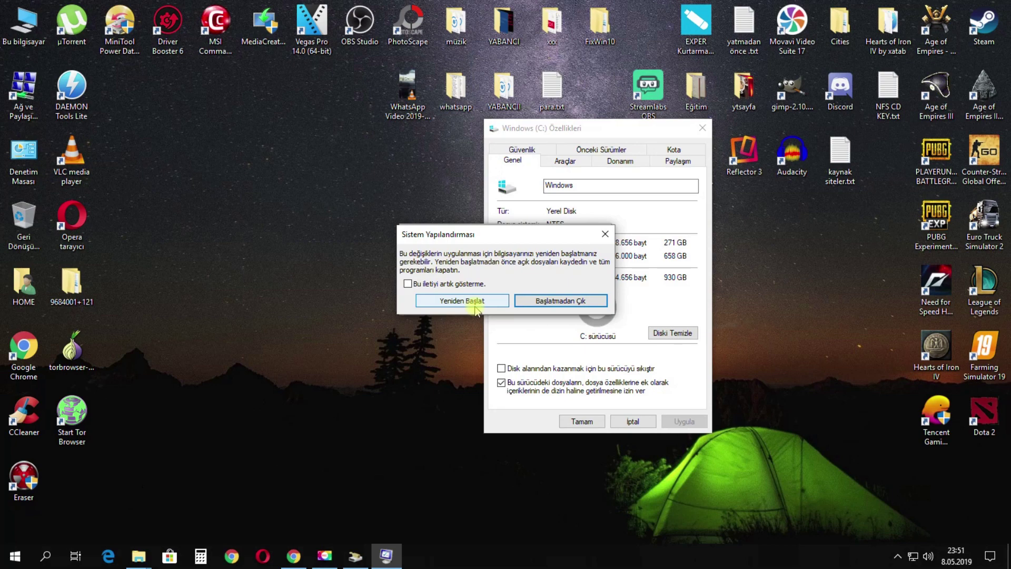
{"action": "left_click", "coordinate": [576, 301]}
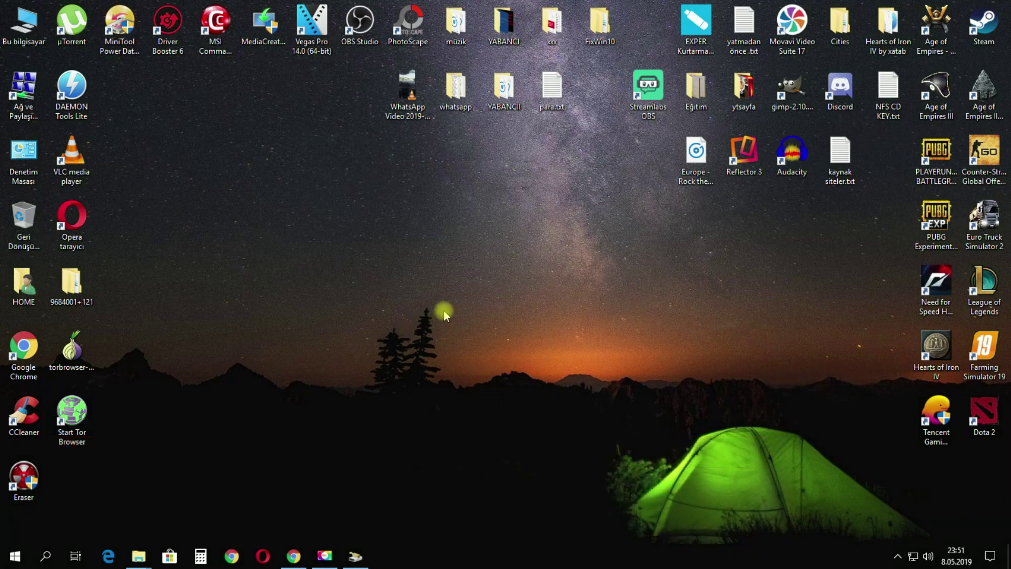
- Find Bu bilgisayar with the Windows search, open it and show the computer's system properties
{"action": "left_click", "coordinate": [45, 555]}
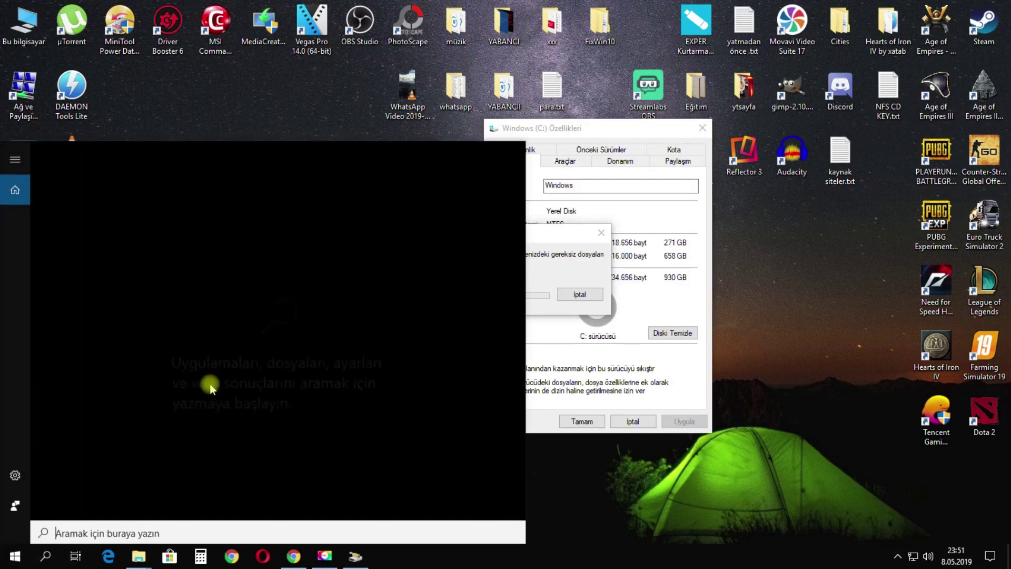
{"action": "type", "text": "bu bil"}
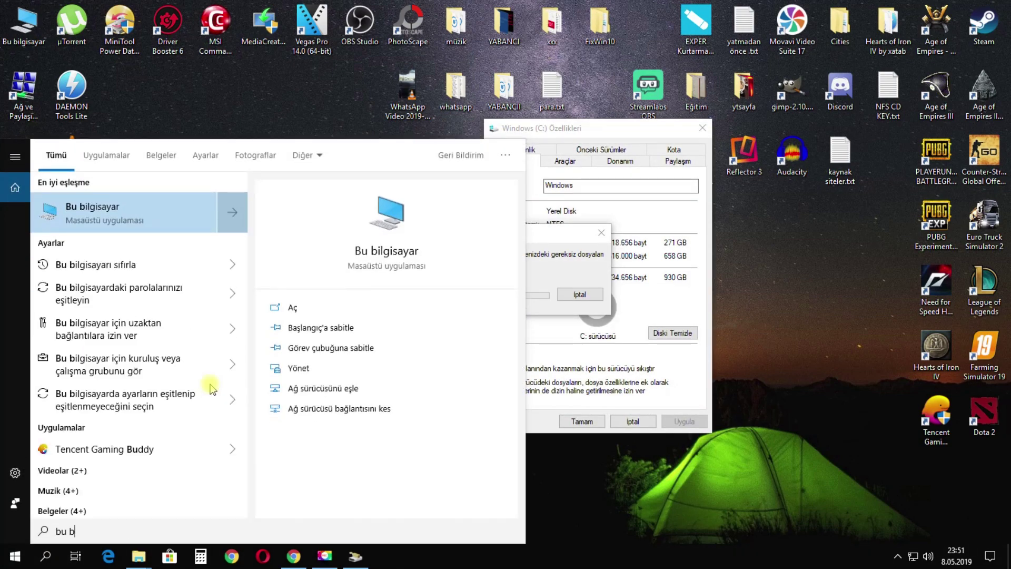
{"action": "left_click", "coordinate": [135, 207]}
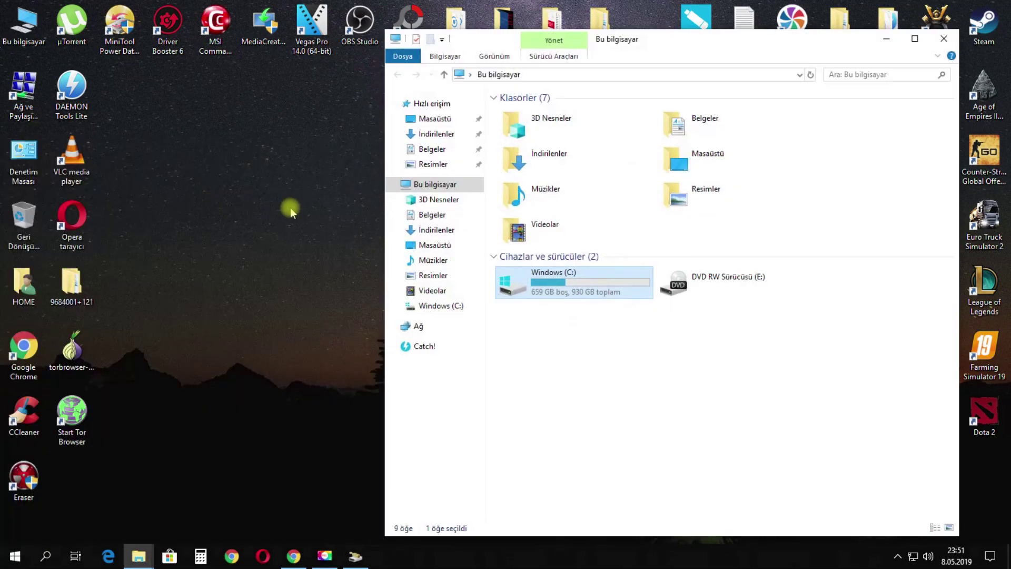
{"action": "left_click", "coordinate": [580, 380]}
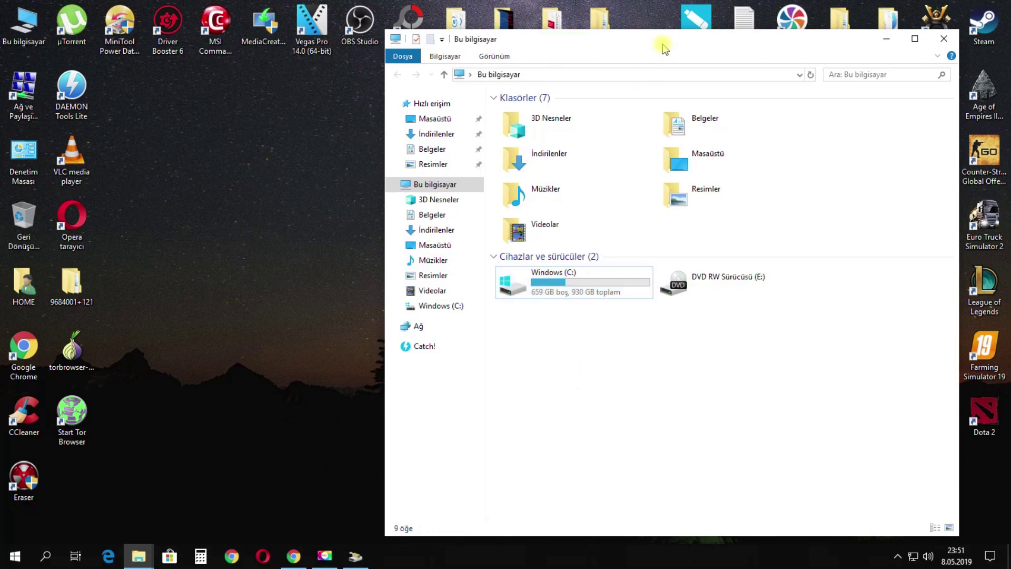
{"action": "left_click_drag", "start_coordinate": [662, 45], "coordinate": [429, 36]}
{"action": "right_click", "coordinate": [397, 343]}
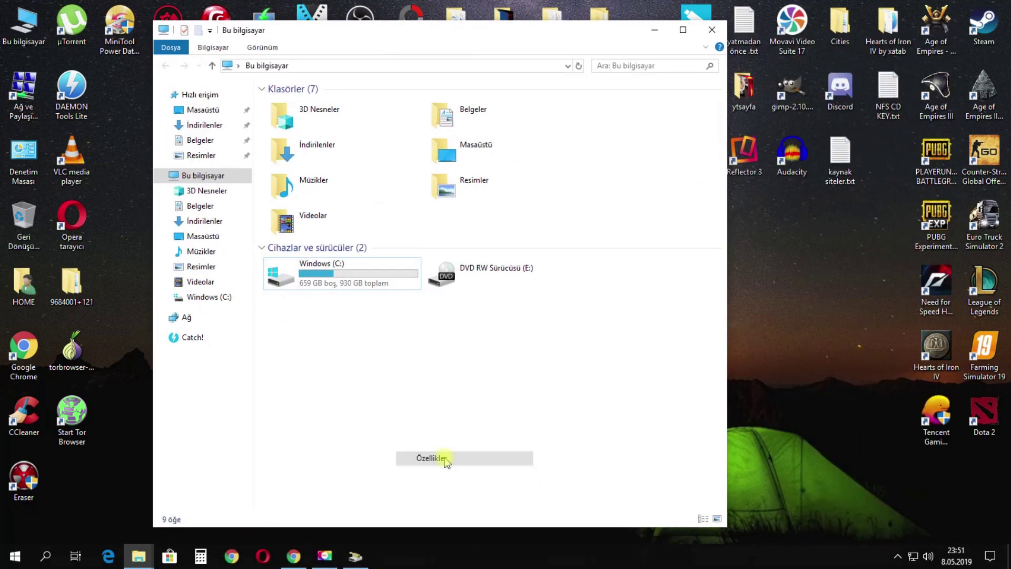
{"action": "left_click", "coordinate": [447, 456]}
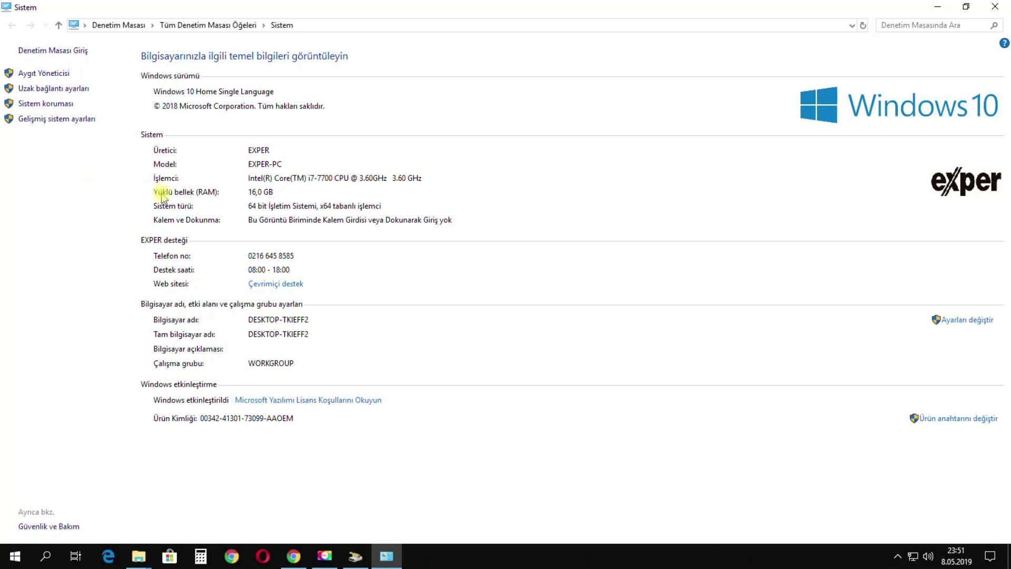
- Open the performance options from the advanced system settings and choose En iyi performans için ayarla for the visual effects
{"action": "left_click", "coordinate": [79, 119]}
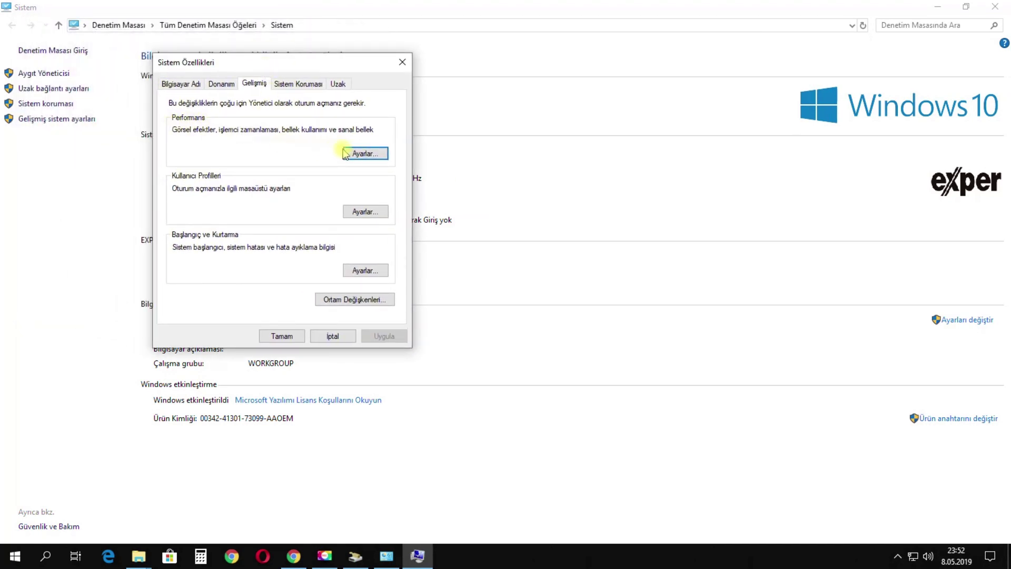
{"action": "left_click", "coordinate": [365, 153]}
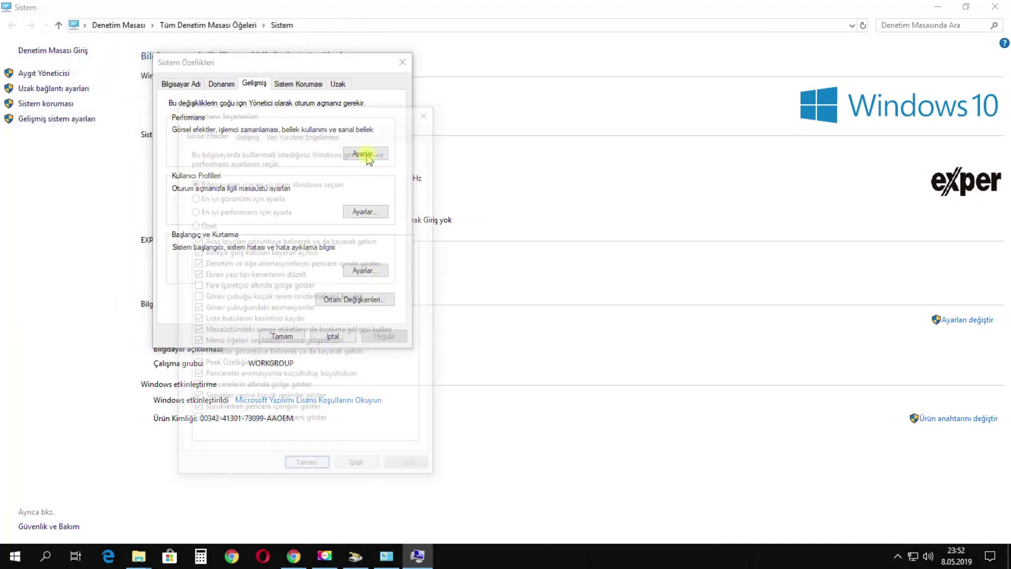
{"action": "left_click_drag", "start_coordinate": [360, 106], "coordinate": [344, 63]}
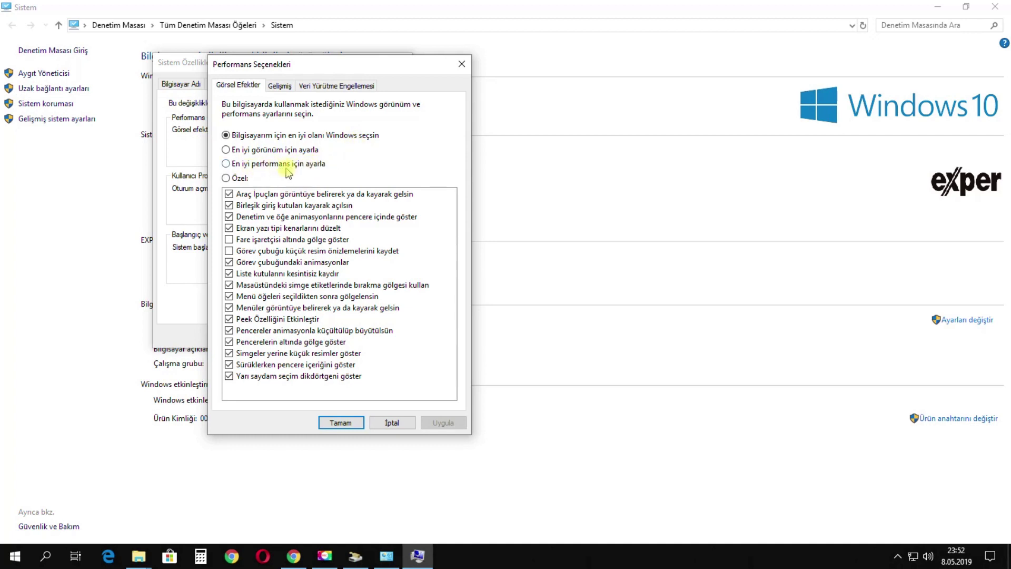
{"action": "left_click", "coordinate": [226, 164]}
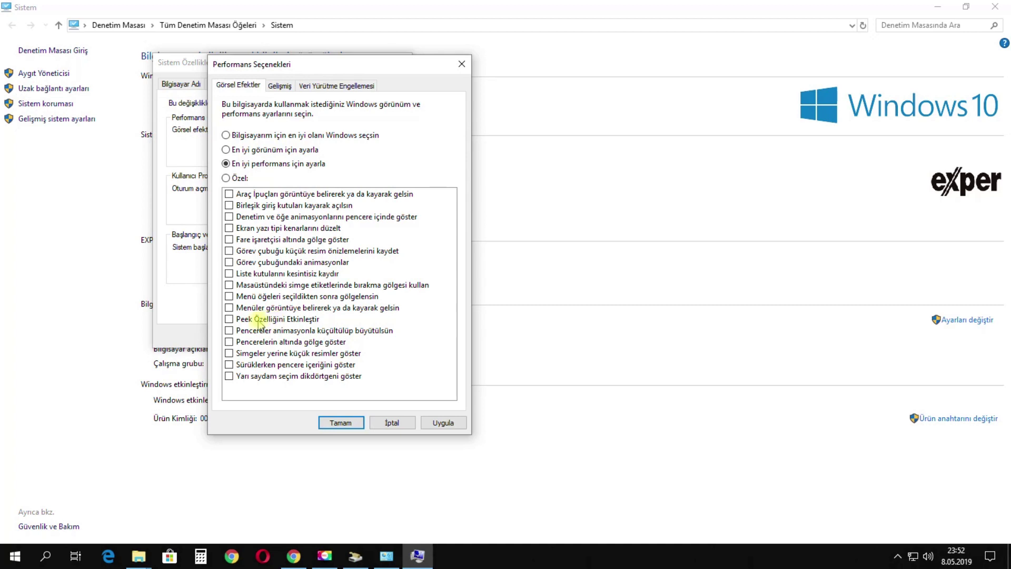
- Enable the visual effects Simgeler yerine küçük resimler göster, Masaüstündeki simge etiketlerinde bırakma gölgesi kullan and Ekran yazı tipi kenarlarını düzelt
{"action": "left_click", "coordinate": [229, 354]}
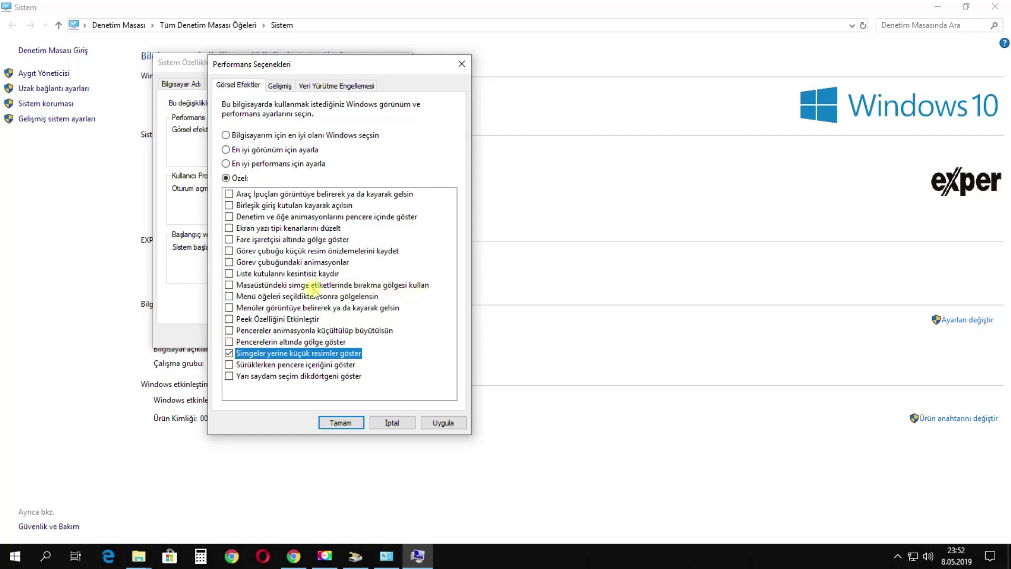
{"action": "left_click", "coordinate": [230, 286]}
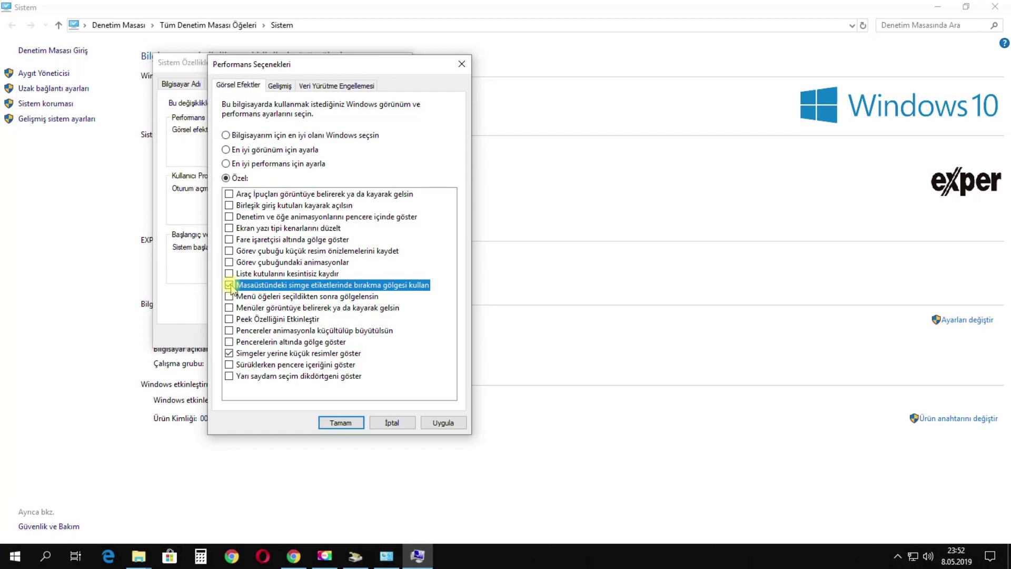
{"action": "left_click", "coordinate": [229, 228]}
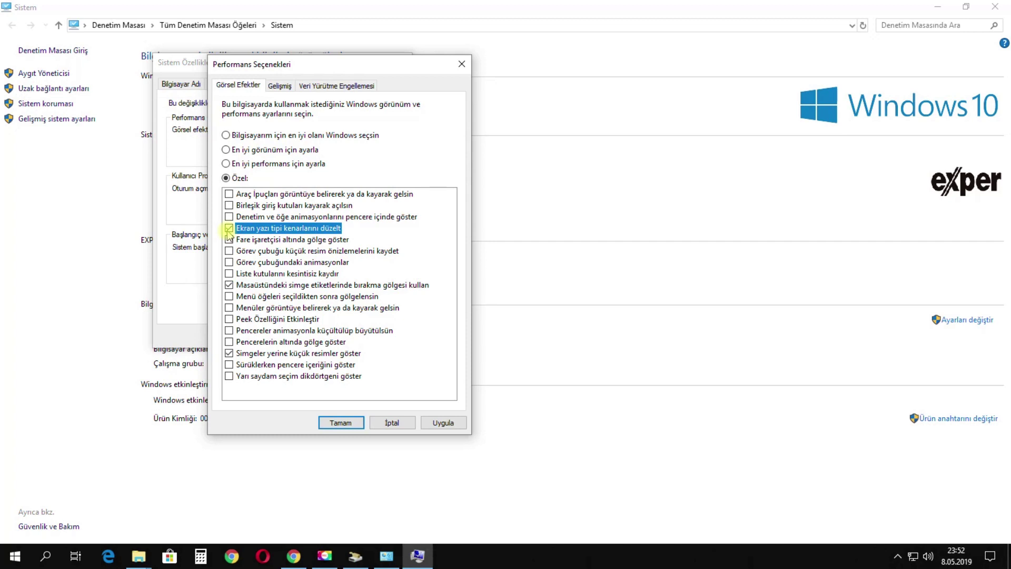
- Apply the custom visual effects, accept the performance options and system properties, and close the Sistem window
{"action": "left_click", "coordinate": [442, 424]}
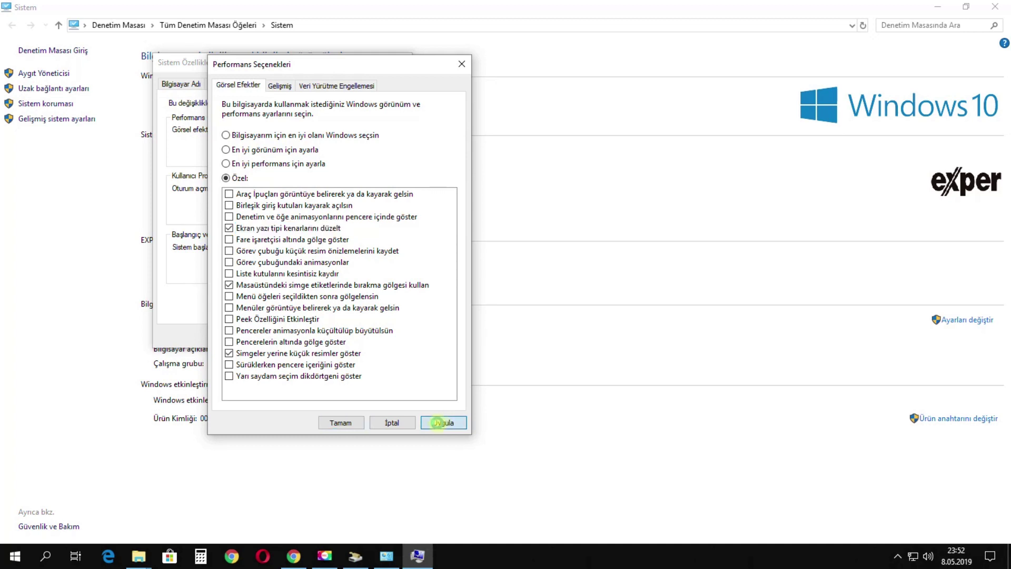
{"action": "left_click", "coordinate": [330, 423]}
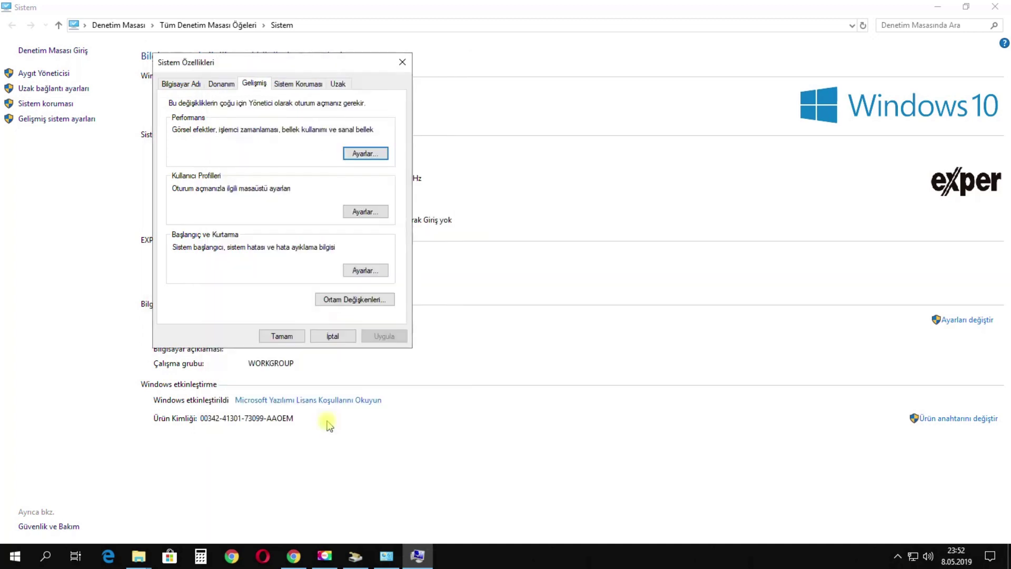
{"action": "left_click", "coordinate": [285, 337]}
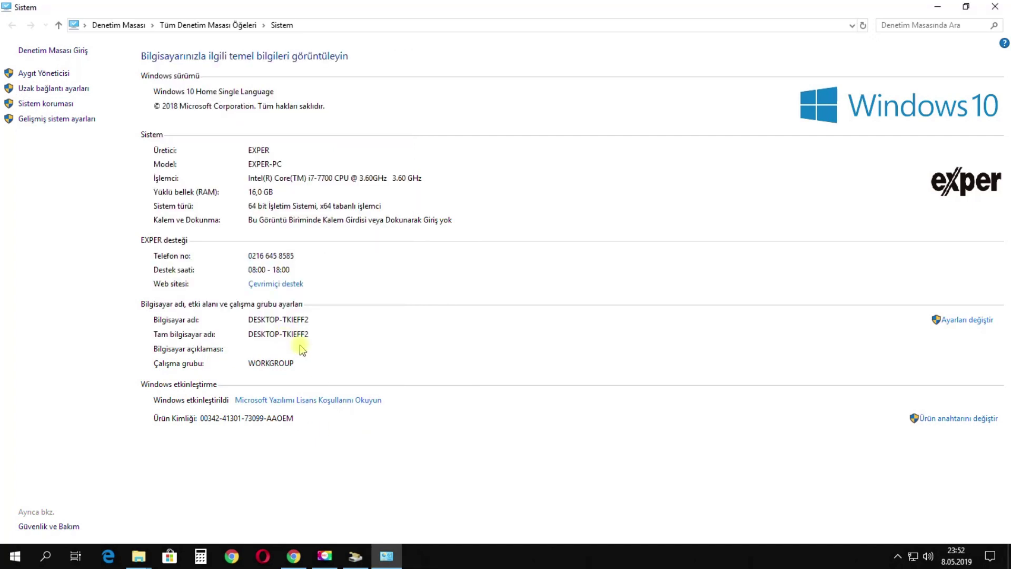
{"action": "left_click", "coordinate": [995, 6]}
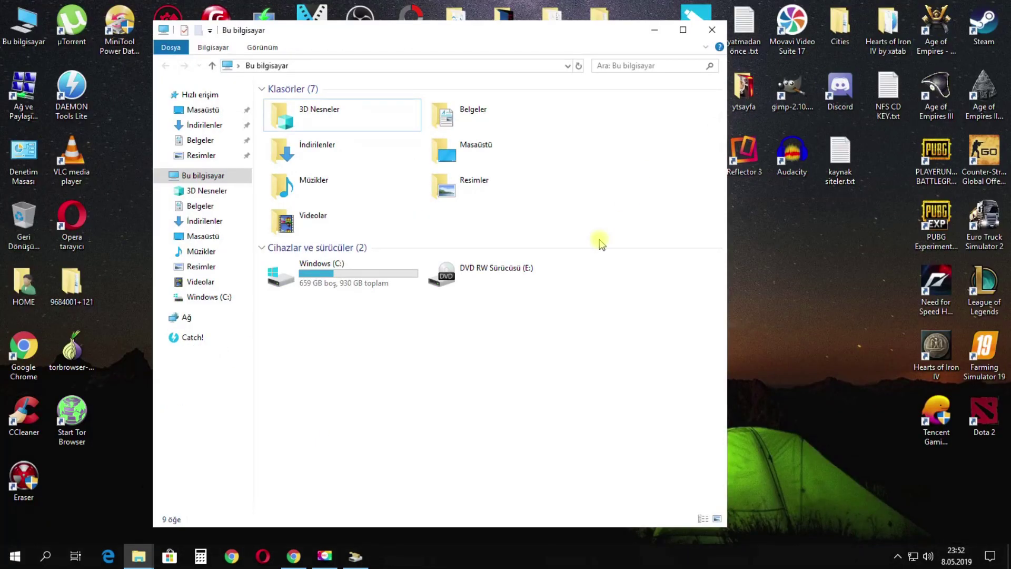